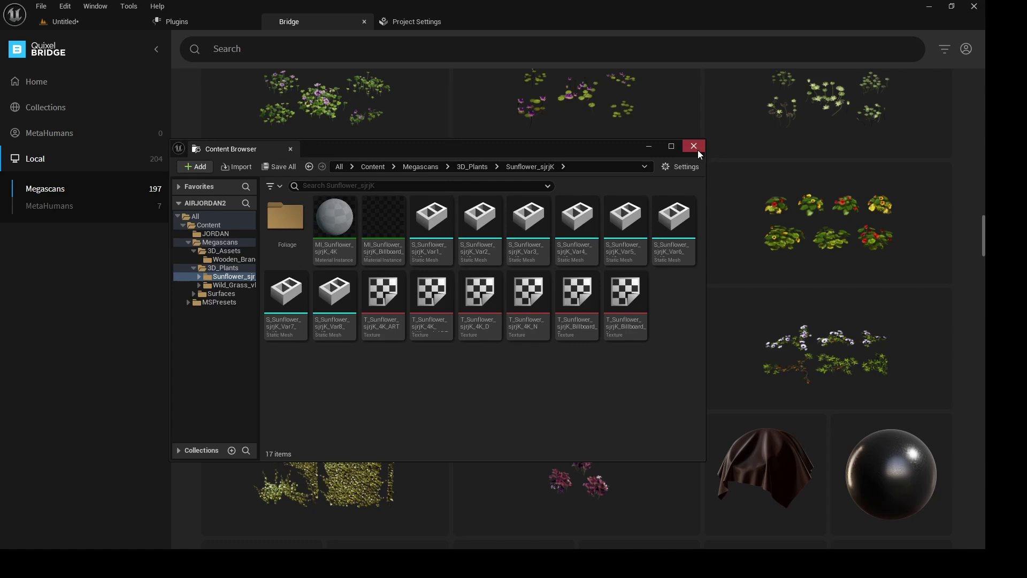
Step: Export the Beach Rock Formation model and the Burnt Forest Floor surface from the local Megascans library into the project
left_click(698, 150)
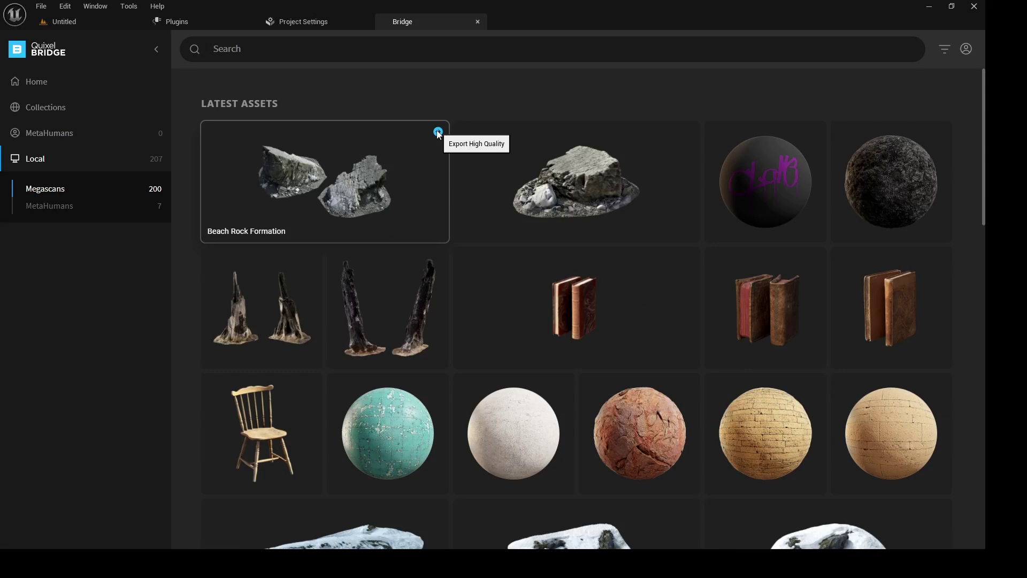
left_click(438, 132)
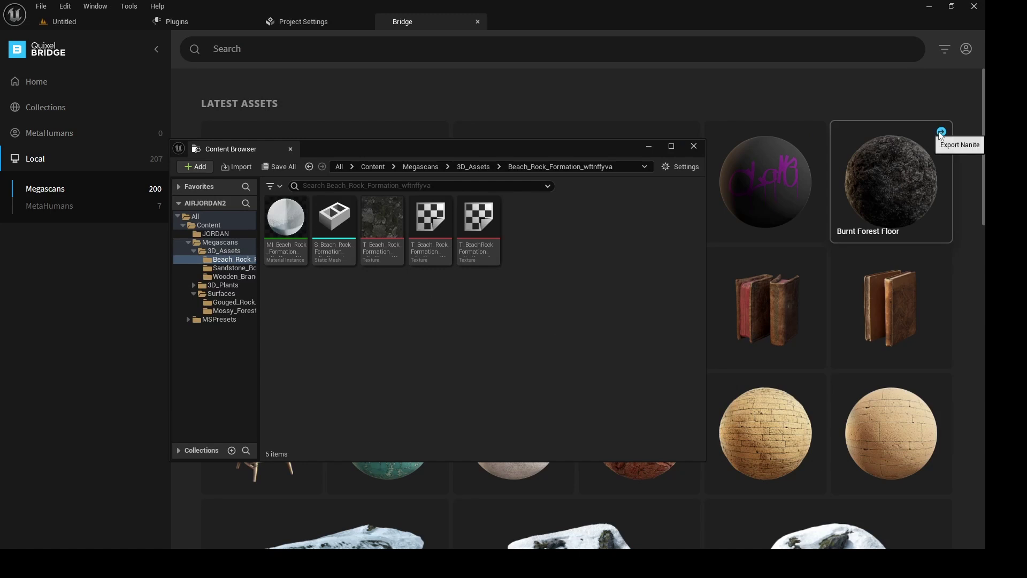
left_click(882, 181)
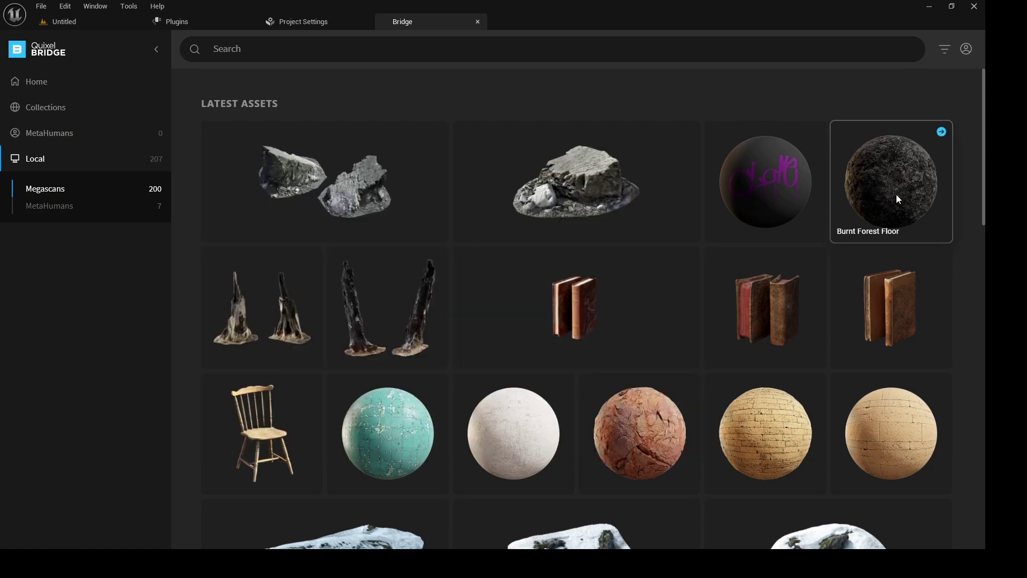
Step: Place the Beach_Rock_Formation static mesh on the floor of the Untitled level at about X -610, Y -150, Z 0
left_click(92, 20)
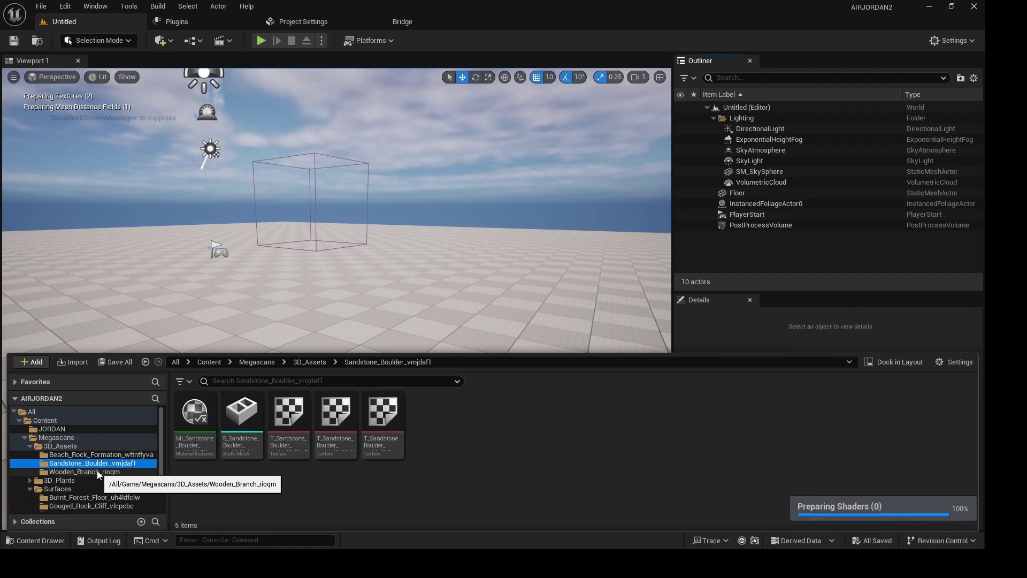
left_click(97, 470)
left_click(85, 456)
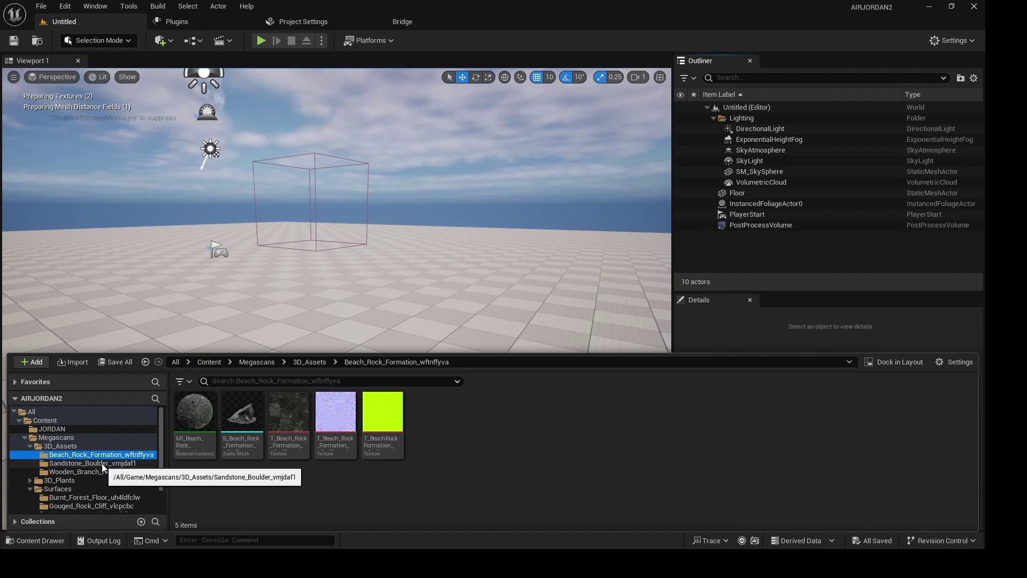
left_click(243, 417)
left_click_drag(275, 318, 336, 319)
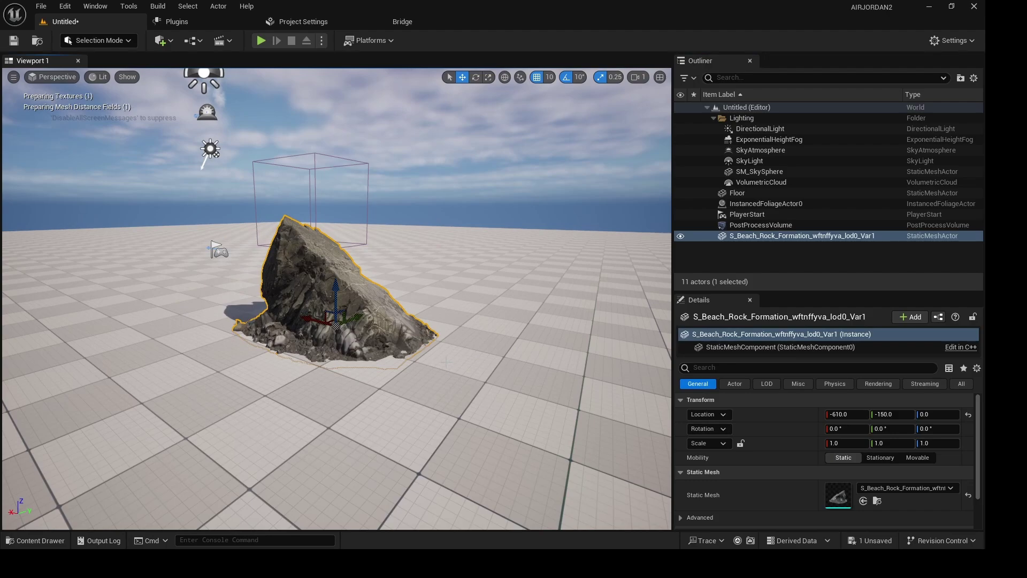
Step: Tilt the beach rock formation by -20° about the X axis
mouse_move(445, 384)
right_mouse_down()
mouse_move(348, 395)
mouse_move(435, 395)
right_mouse_up()
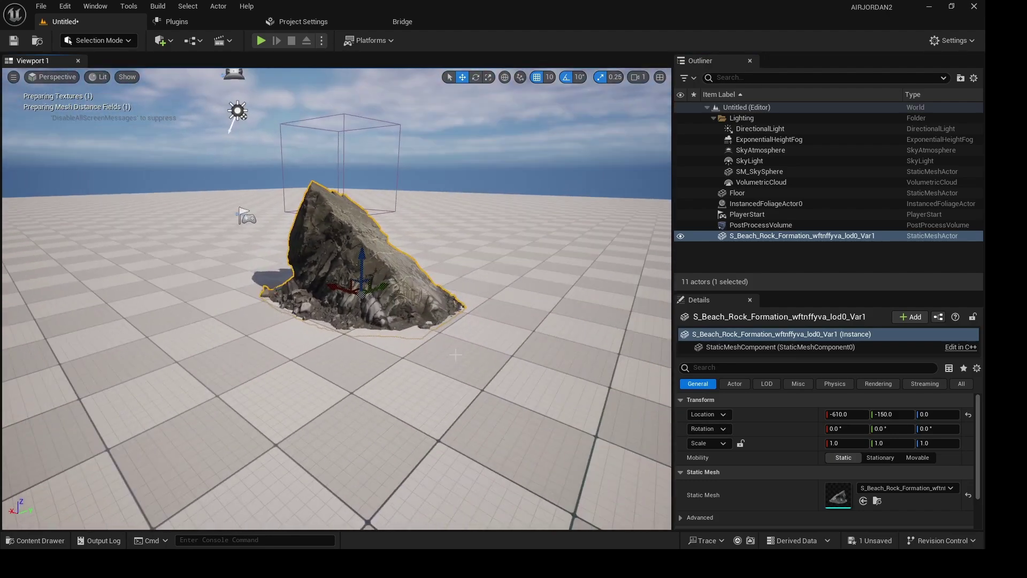
left_click_drag(456, 354, 196, 331, "alt")
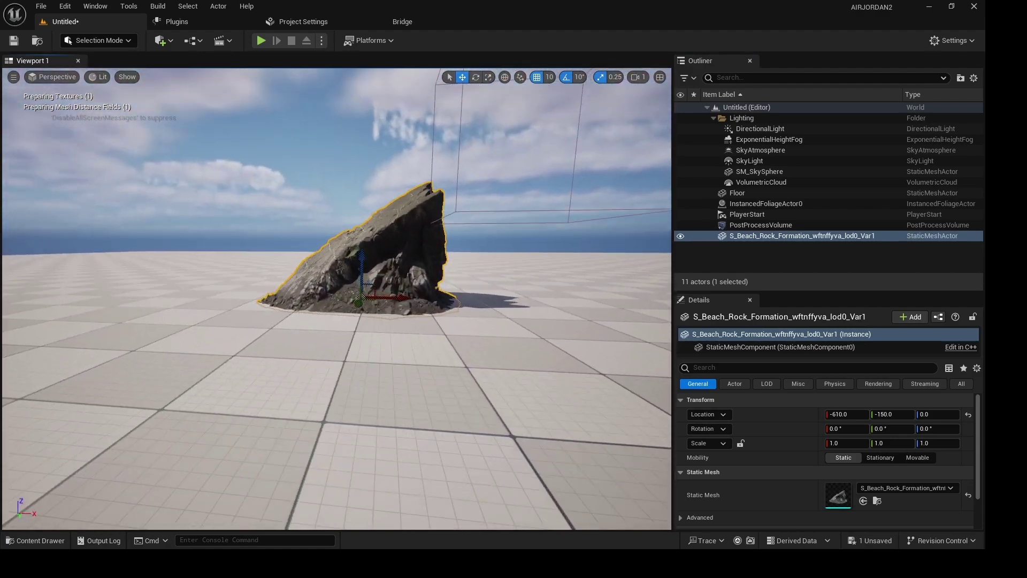
left_click_drag(283, 361, 251, 348, "alt")
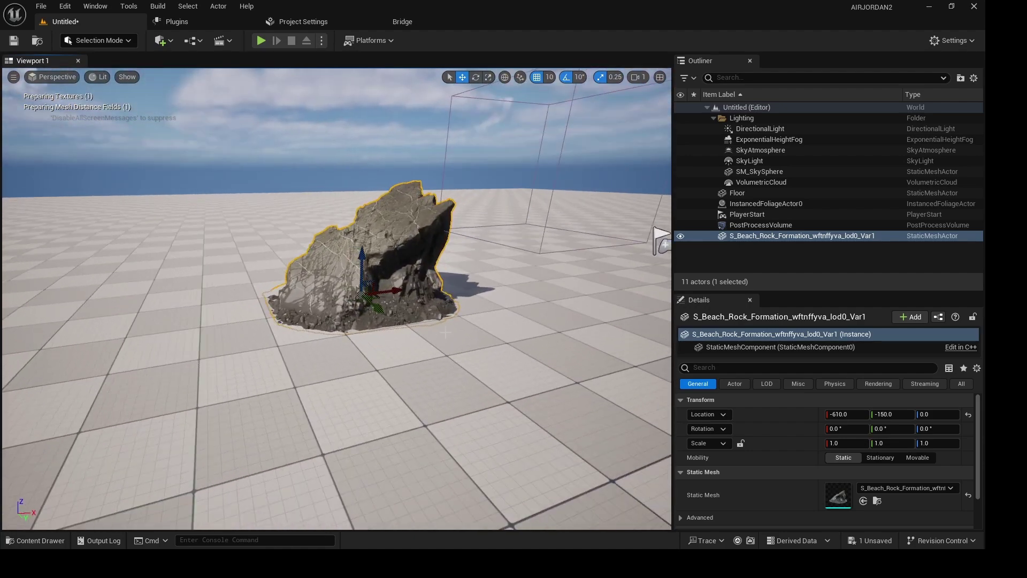
key("e")
left_click_drag(328, 267, 289, 249, "alt")
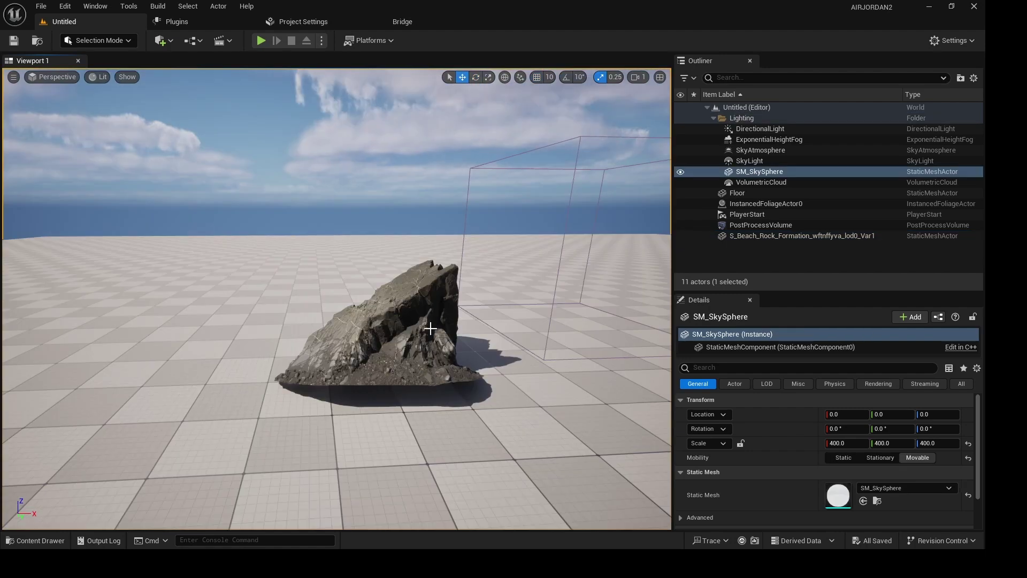
Step: Place the TRUE_copy_3_ shoe mesh by the rock and shift it along the Y axis to about -155
key("ctrl+space")
left_click_drag(194, 424, 519, 387)
scroll(394, 310, "up", 3)
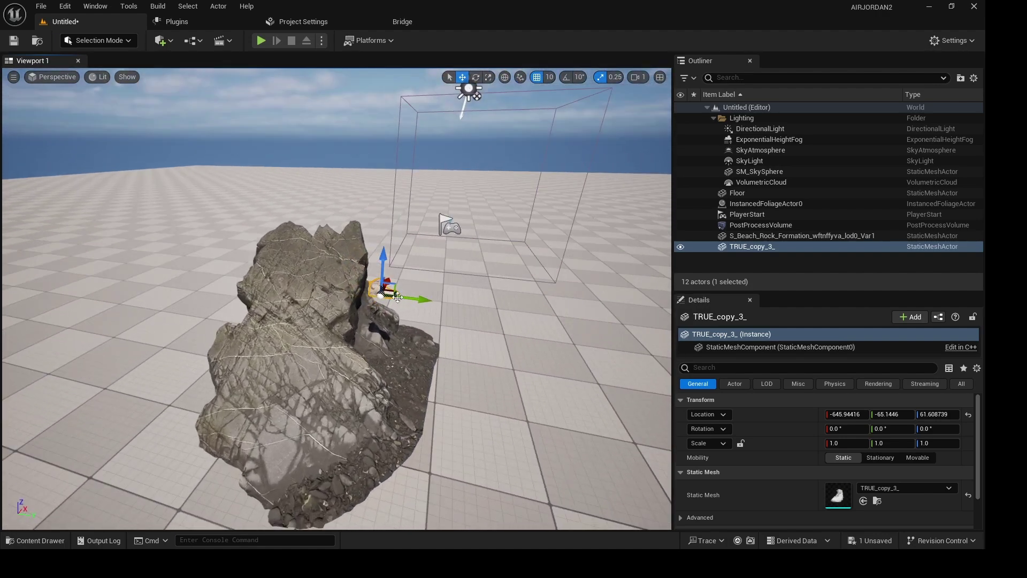
left_click_drag(416, 295, 328, 291)
Step: Rotate the shoe to about 37° in X and 90° in Z, and scale it uniformly to 6.25
left_click_drag(369, 334, 347, 350, "alt")
key("e")
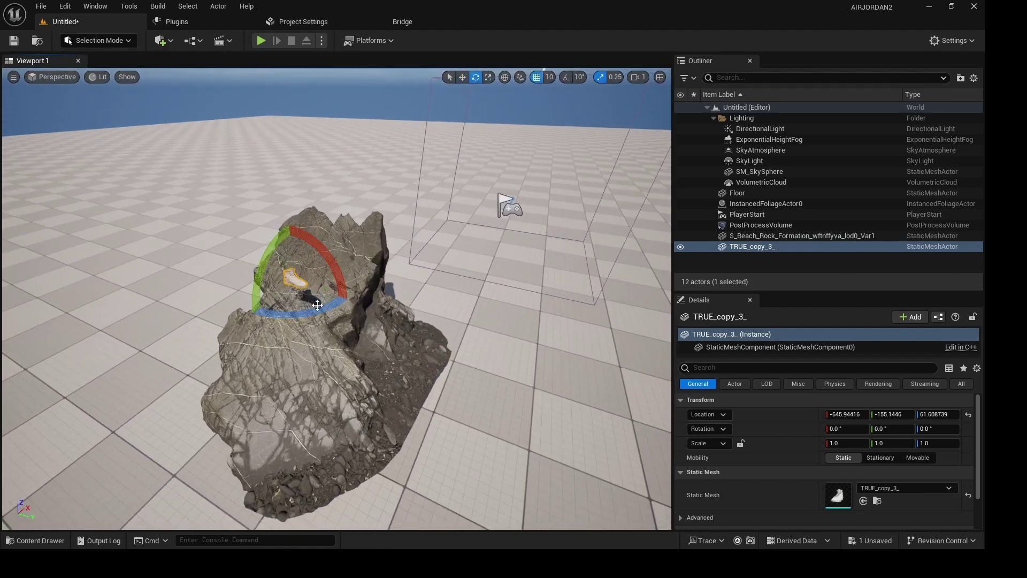
left_click_drag(329, 309, 245, 290)
left_click_drag(251, 243, 262, 287)
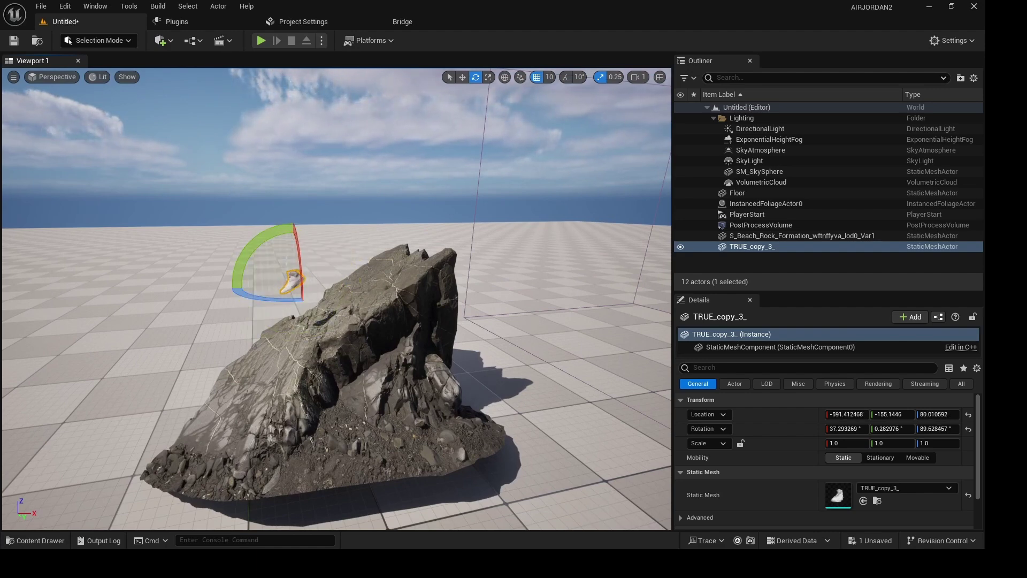
key("r")
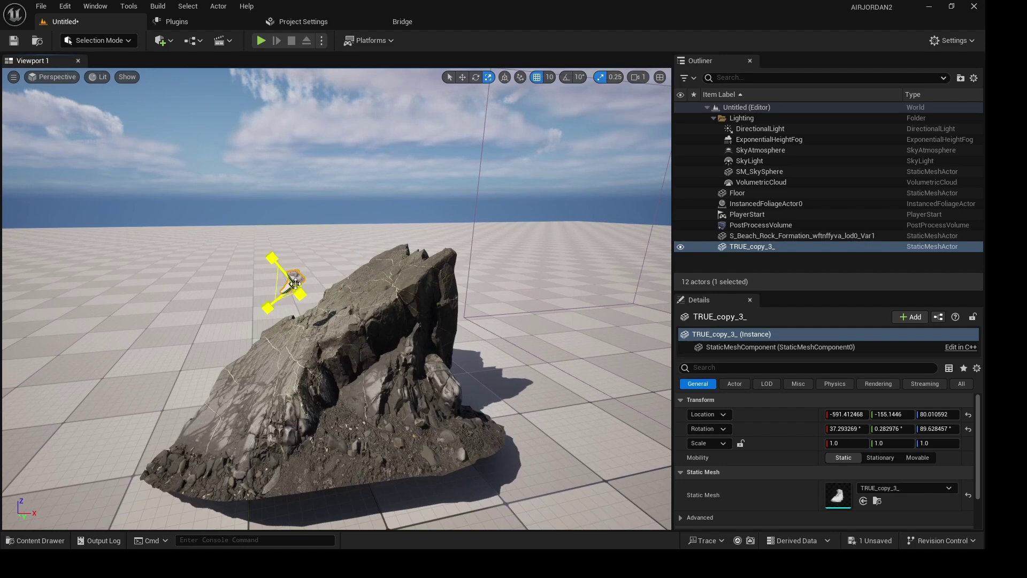
left_click_drag(295, 282, 364, 269)
Step: Move the enlarged shoe onto the rock's sloping face, to about X -275, Y -165, Z -326
key("w")
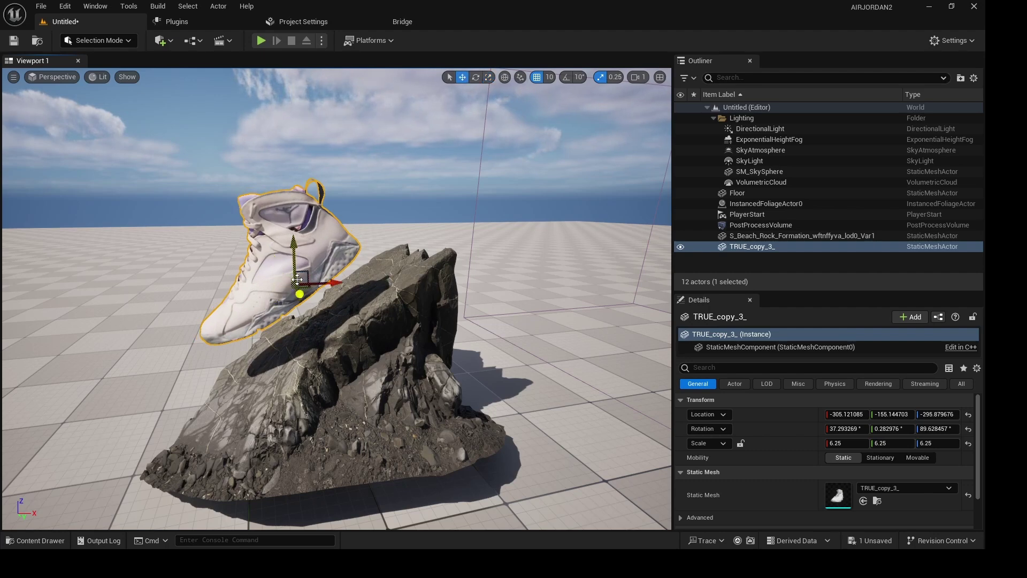
left_click_drag(301, 277, 332, 302)
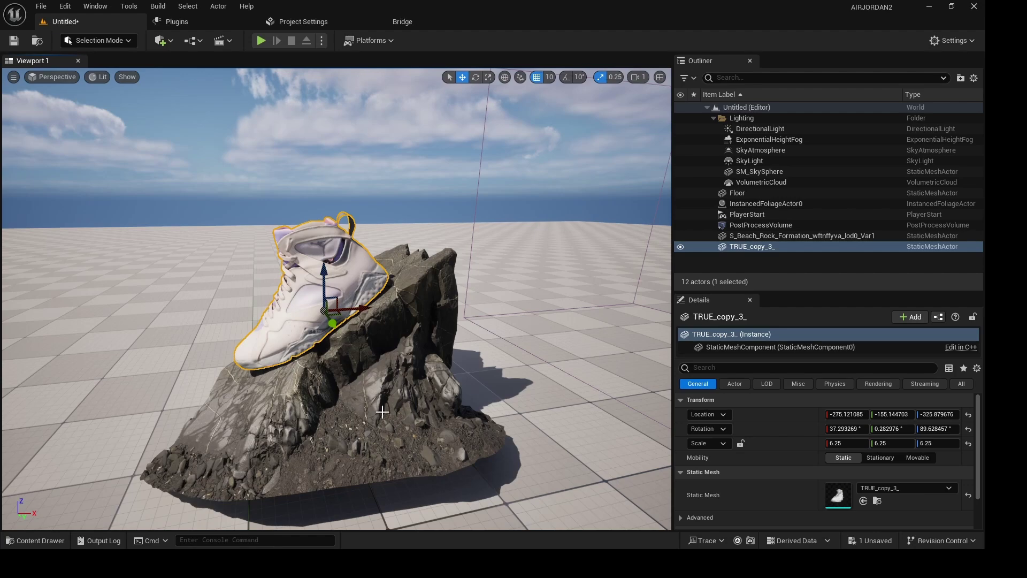
left_click_drag(346, 408, 476, 439, "alt")
left_click_drag(283, 303, 335, 310, "alt")
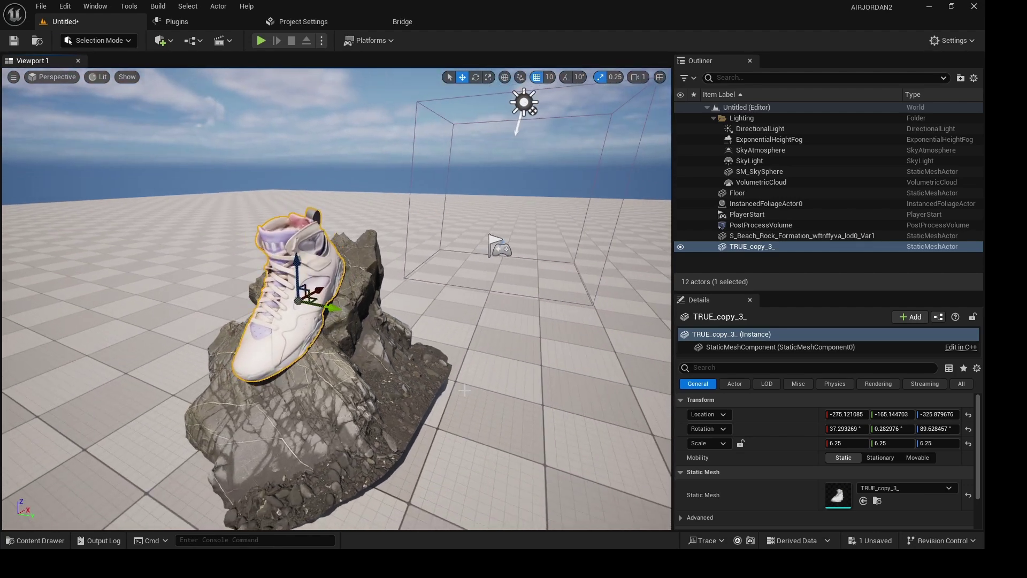
left_click_drag(461, 386, 353, 350, "alt")
left_click_drag(310, 319, 300, 321, "alt")
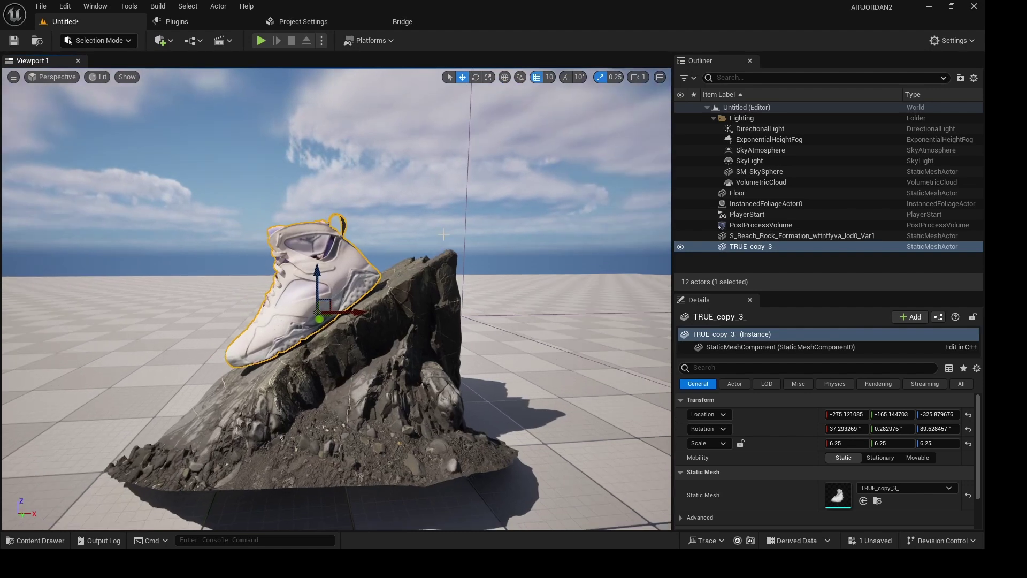
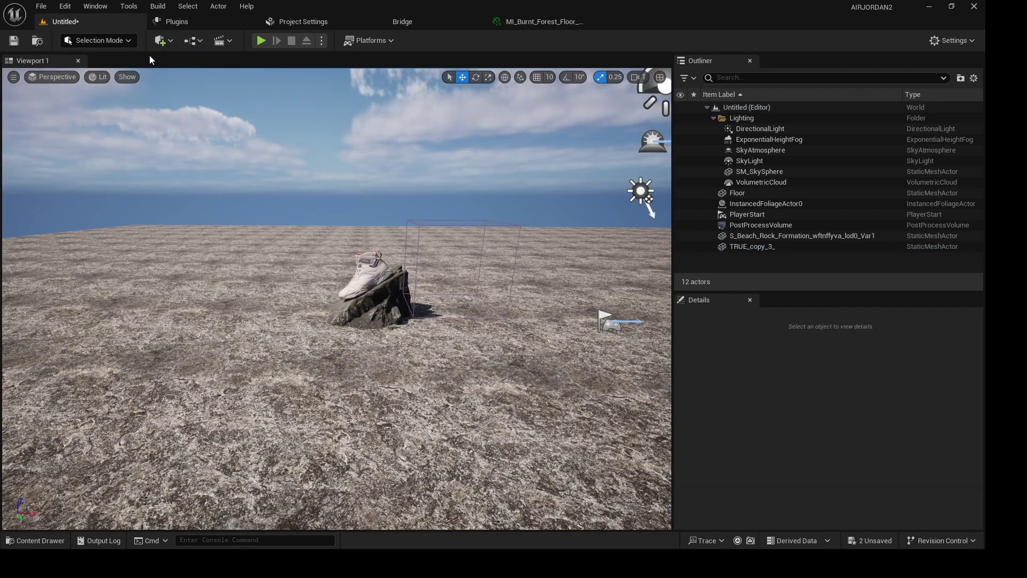
Step: Add a Plane shape to the level and scale it to 62 in X and Y so it covers the ground
left_click(160, 40)
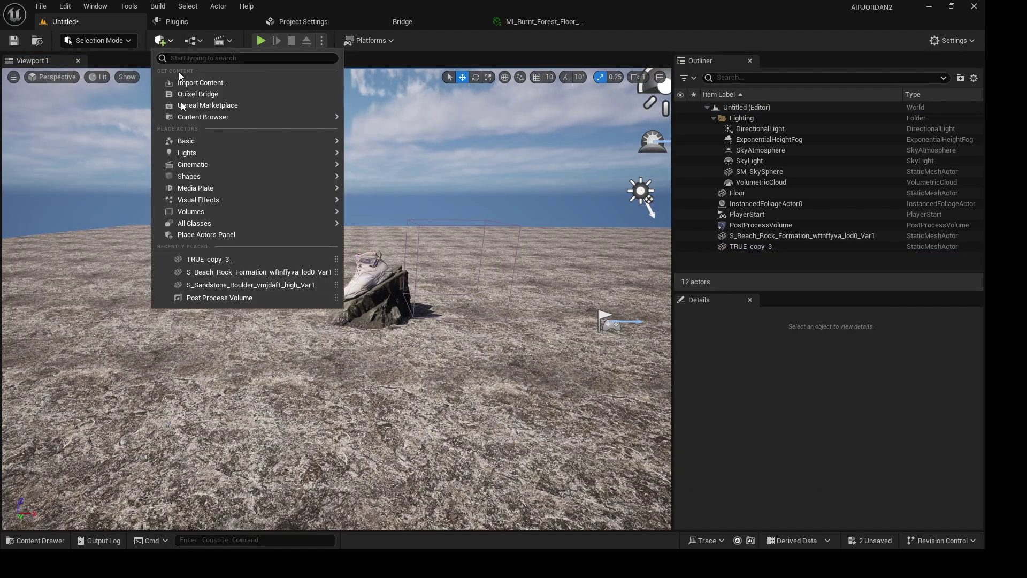
mouse_move(228, 185)
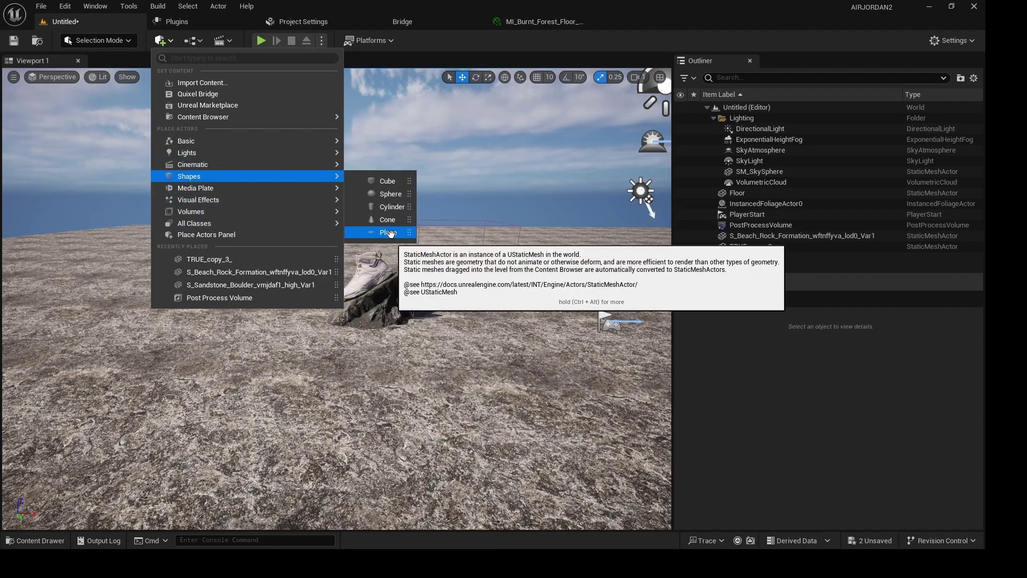
left_click(388, 232)
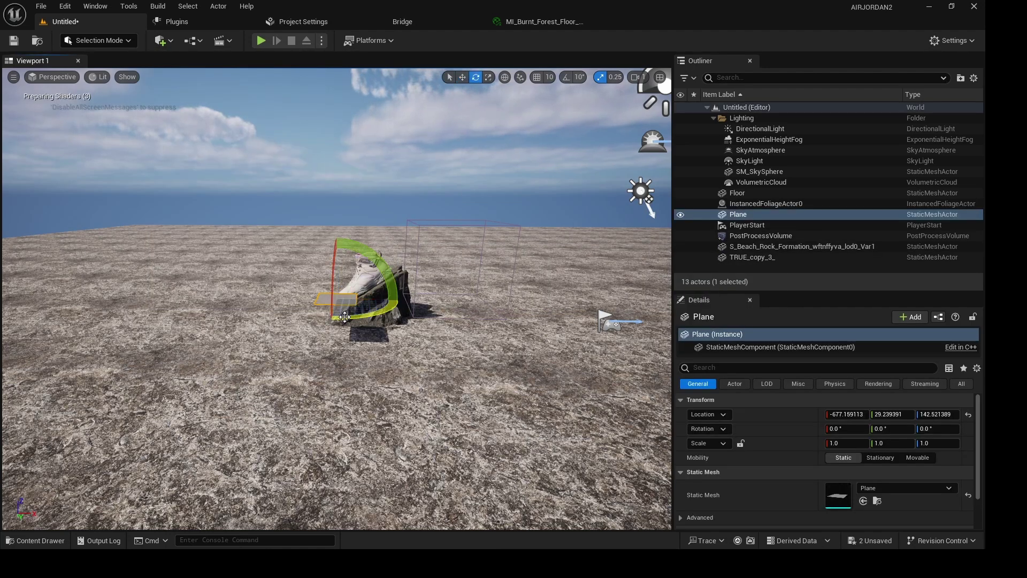
right_click_drag(376, 321, 378, 317)
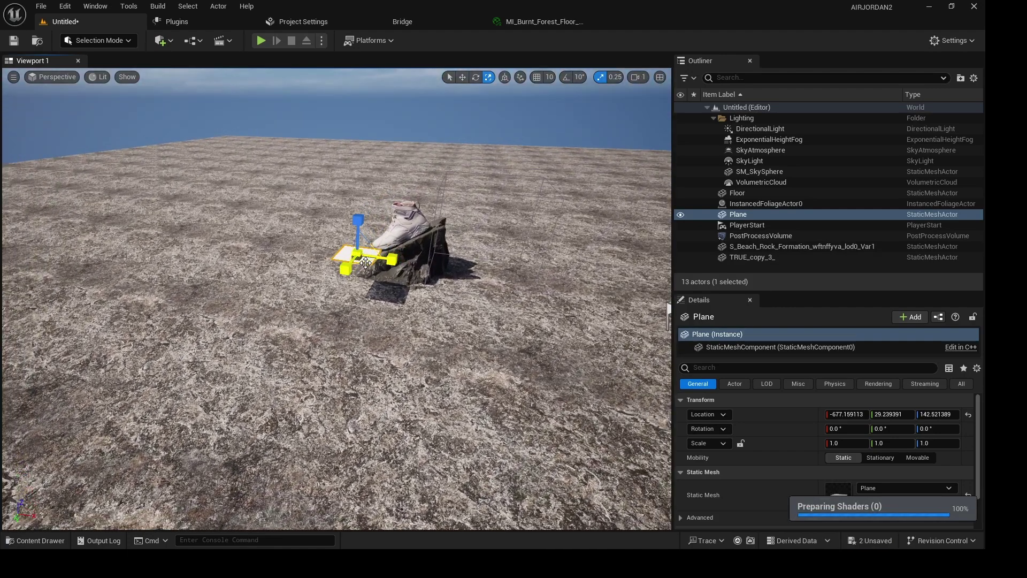
left_click_drag(366, 262, 468, 412)
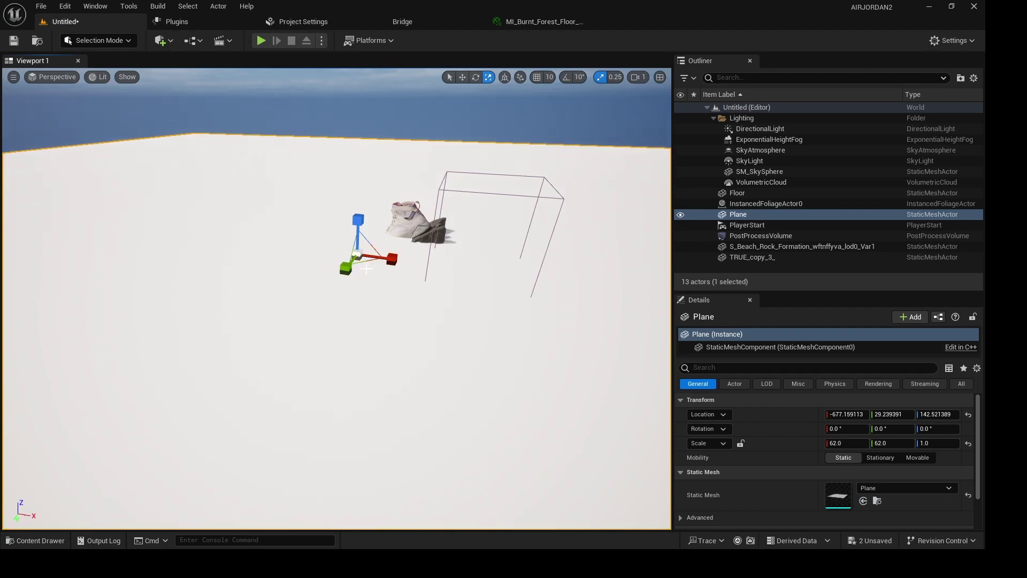
Step: Lower the large plane to a height of about 44 so it sits just above the floor at the rock's base
right_click_drag(398, 311, 375, 279)
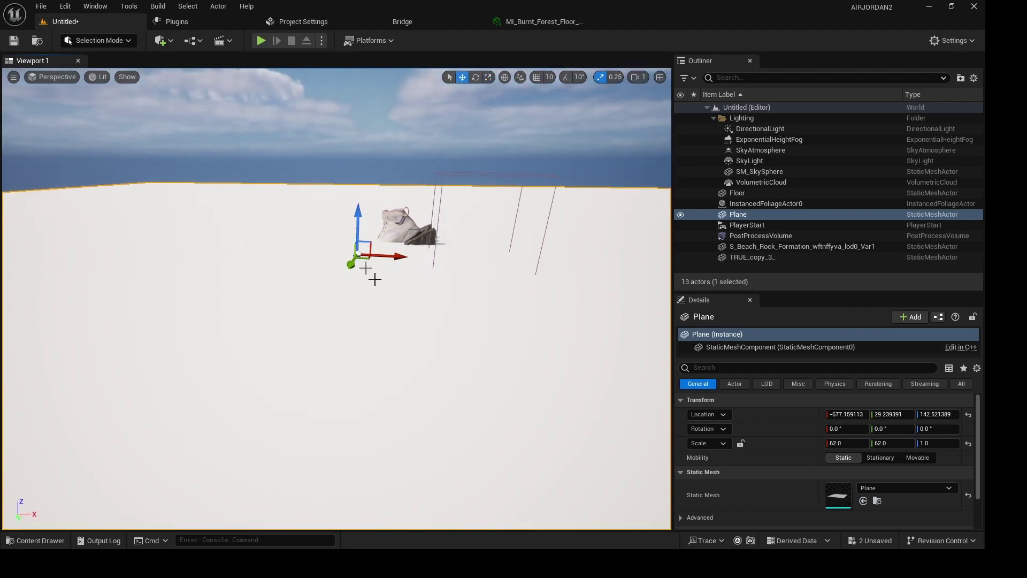
left_click_drag(358, 214, 361, 253)
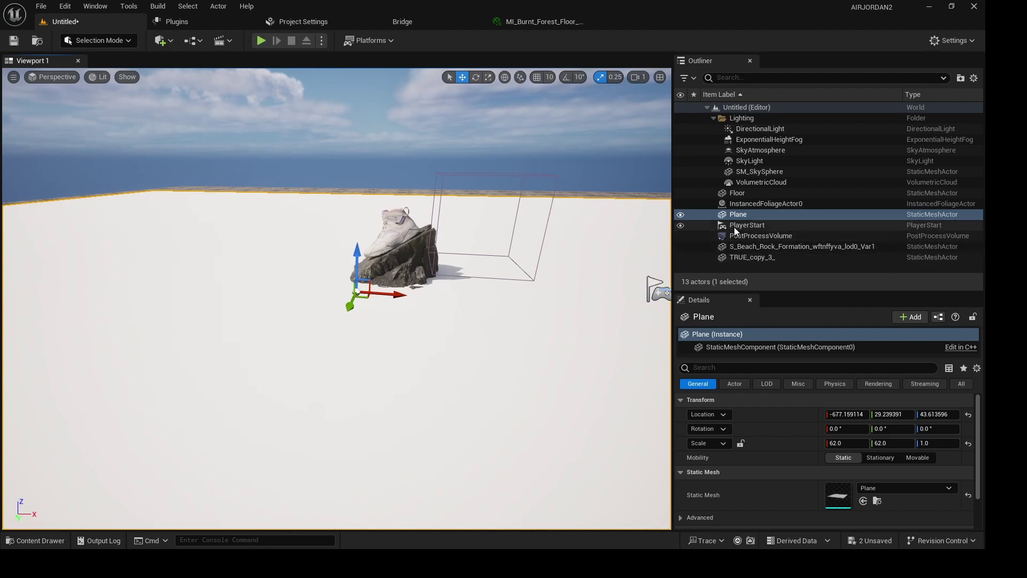
left_click(738, 194)
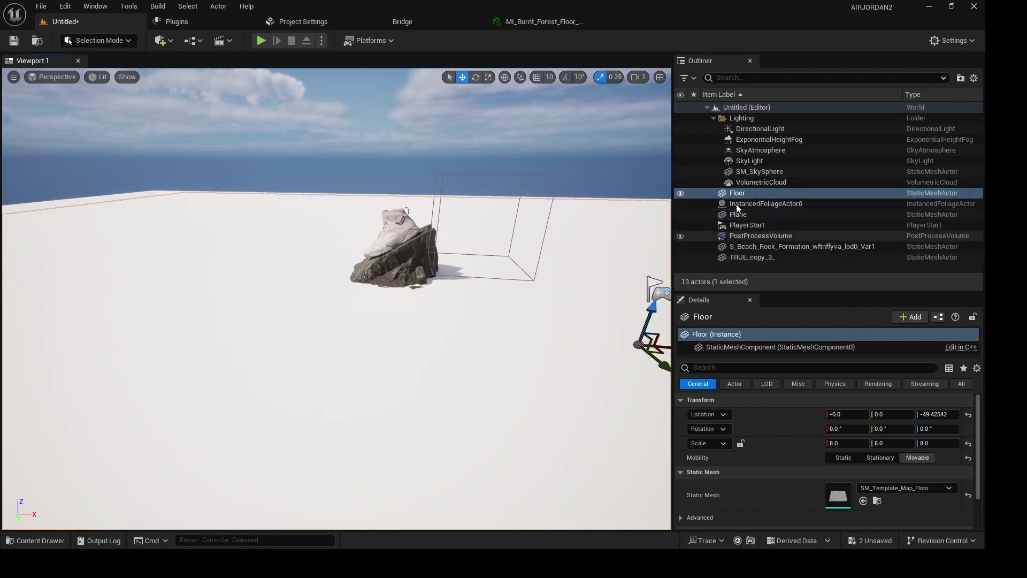
left_click(337, 369)
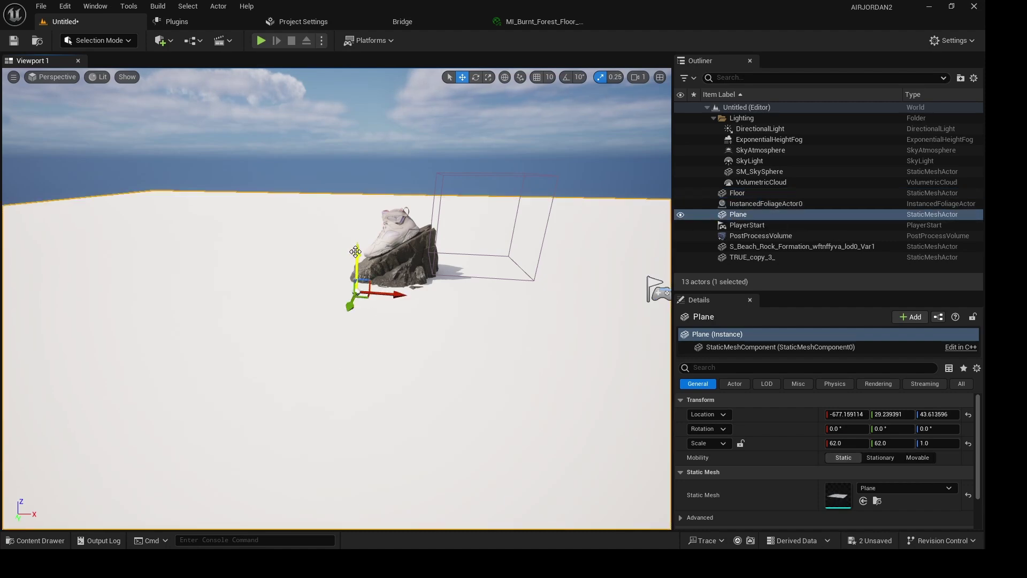
left_click_drag(356, 257, 355, 262)
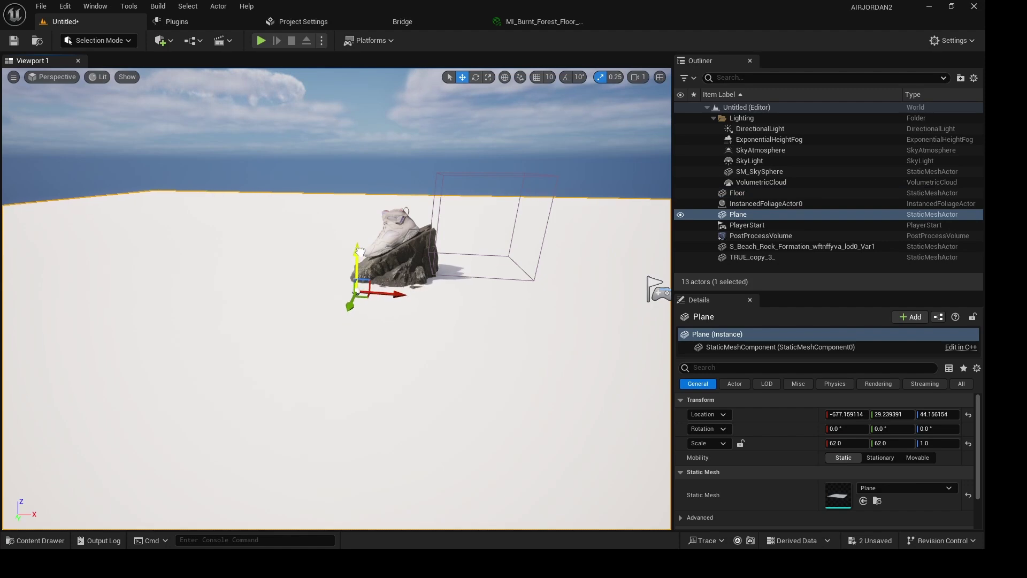
Step: Apply the Burnt_Forest_Floor material instance from the Megascans surfaces to the plane
mouse_move(356, 278)
left_mouse_down("alt")
mouse_move(414, 322)
mouse_move(355, 282)
left_mouse_up("alt")
key("ctrl+space")
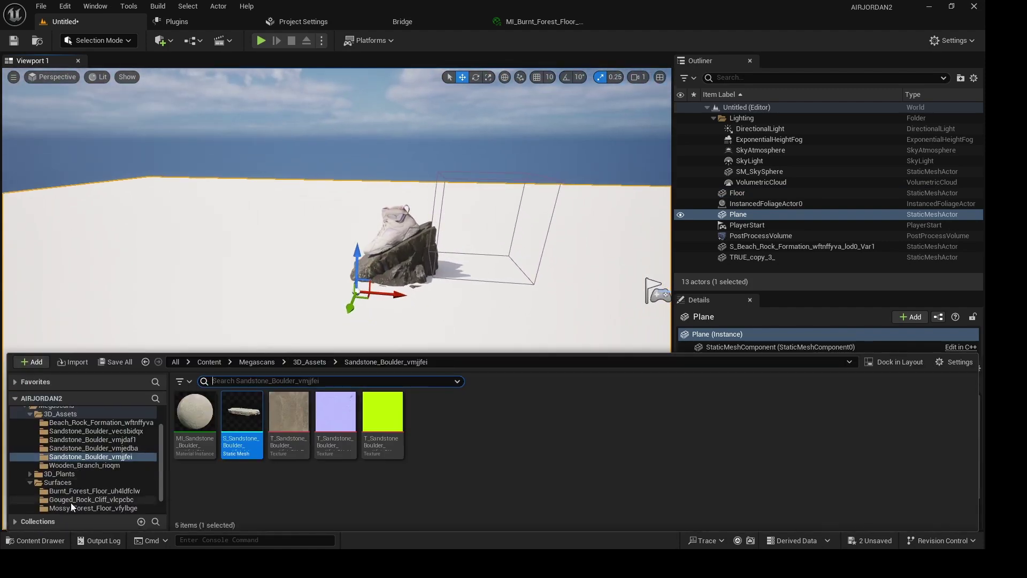
left_click(81, 490)
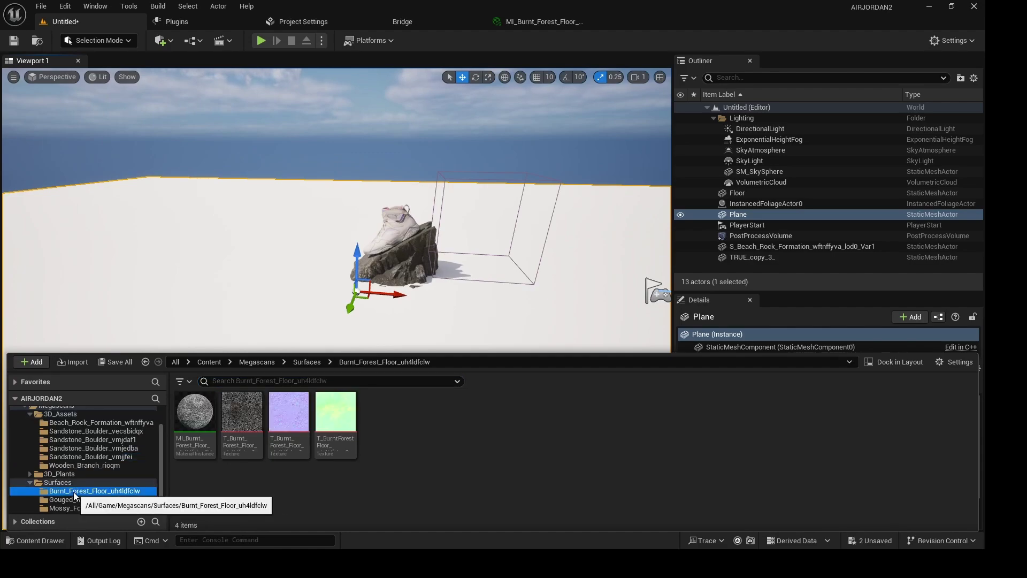
left_click_drag(202, 415, 219, 323)
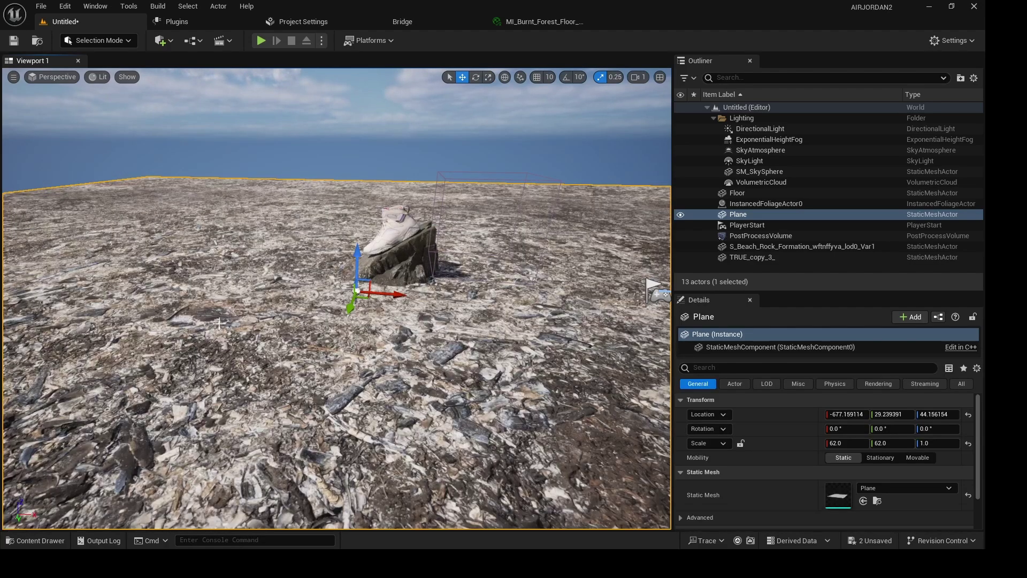
Step: Switch to Foliage mode, reduce the brush size to about 242, and paint scattered stones across the ground around the rock
mouse_move(270, 392)
left_mouse_down("alt")
mouse_move(265, 450)
mouse_move(268, 374)
left_mouse_up("alt")
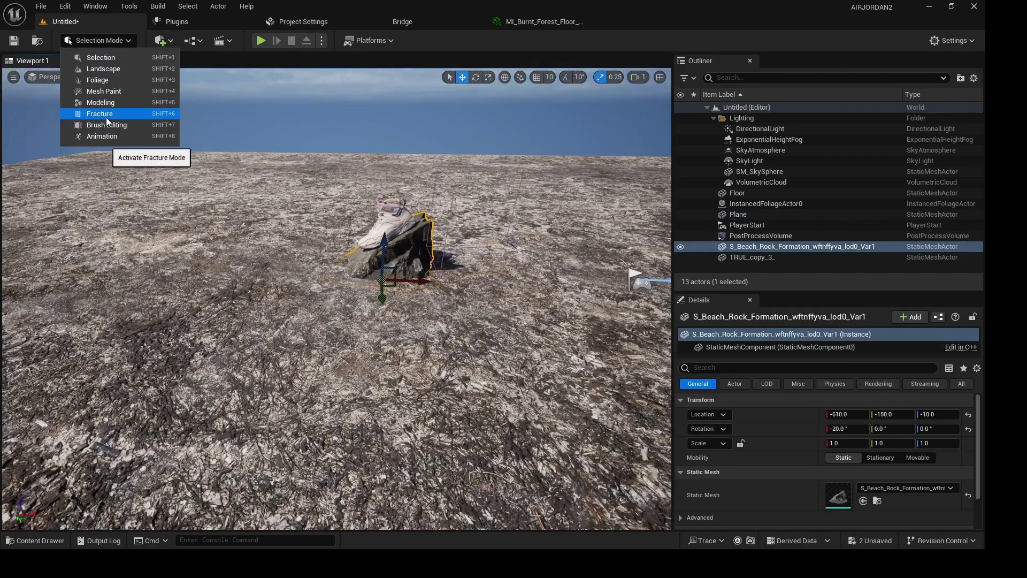
left_click(114, 81)
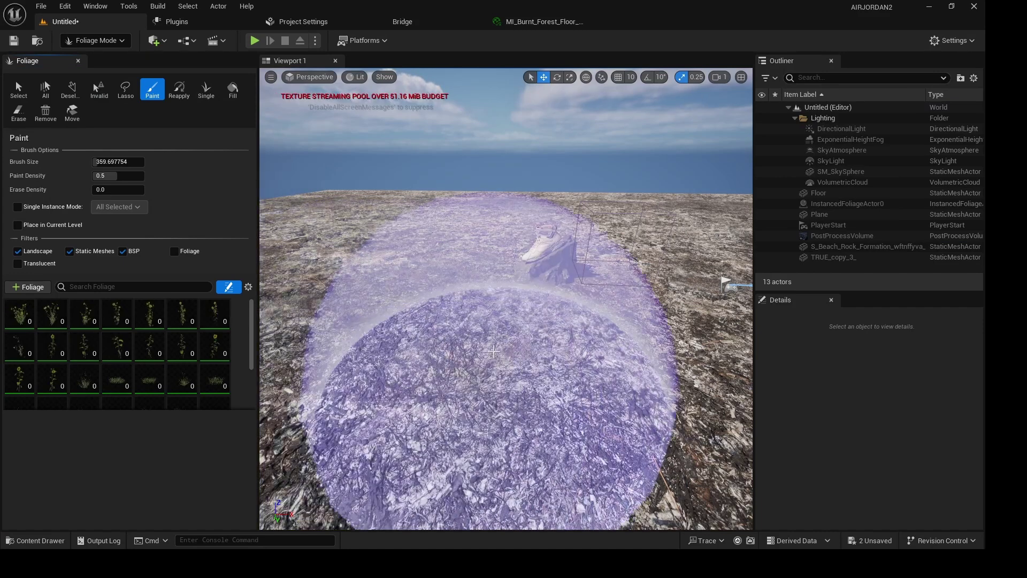
left_click_drag(111, 159, 108, 159)
left_click_drag(380, 375, 501, 374)
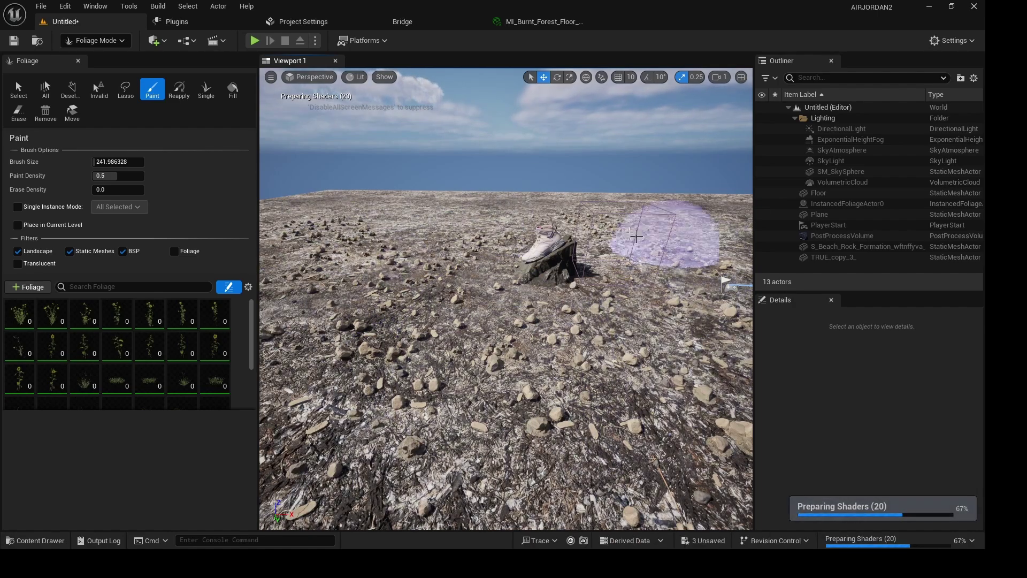
Step: Erase some of the scattered stones in front of the rock with an Erase brush about 100 in size
scroll(527, 350, "up", 4)
right_click_drag(527, 351, 455, 369)
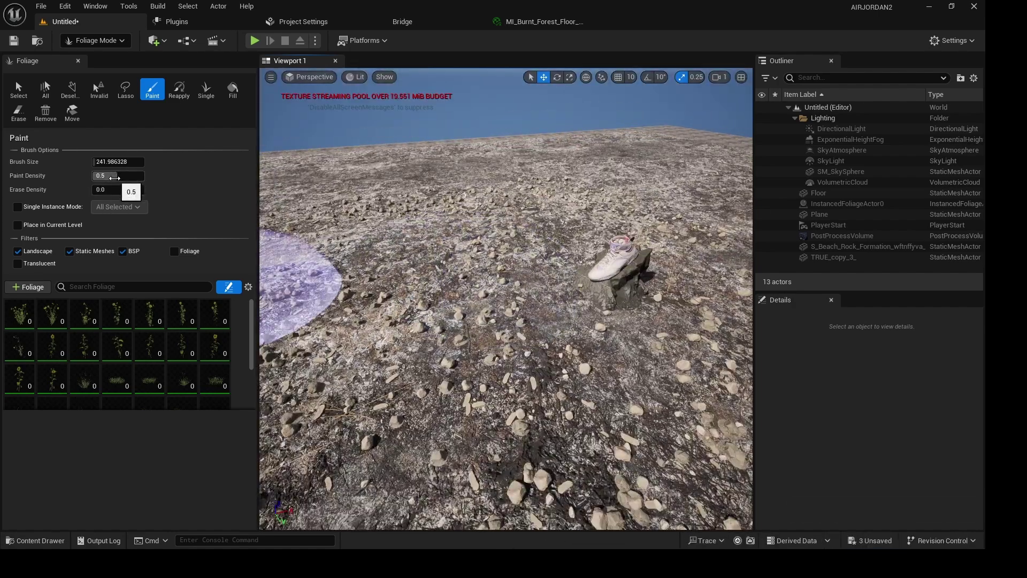
mouse_move(115, 176)
left_mouse_down()
mouse_move(100, 176)
mouse_move(111, 176)
mouse_move(98, 162)
left_mouse_up()
left_click(19, 113)
scroll(661, 281, "up", 5)
left_click_drag(662, 273, 632, 330)
scroll(632, 330, "down", 6)
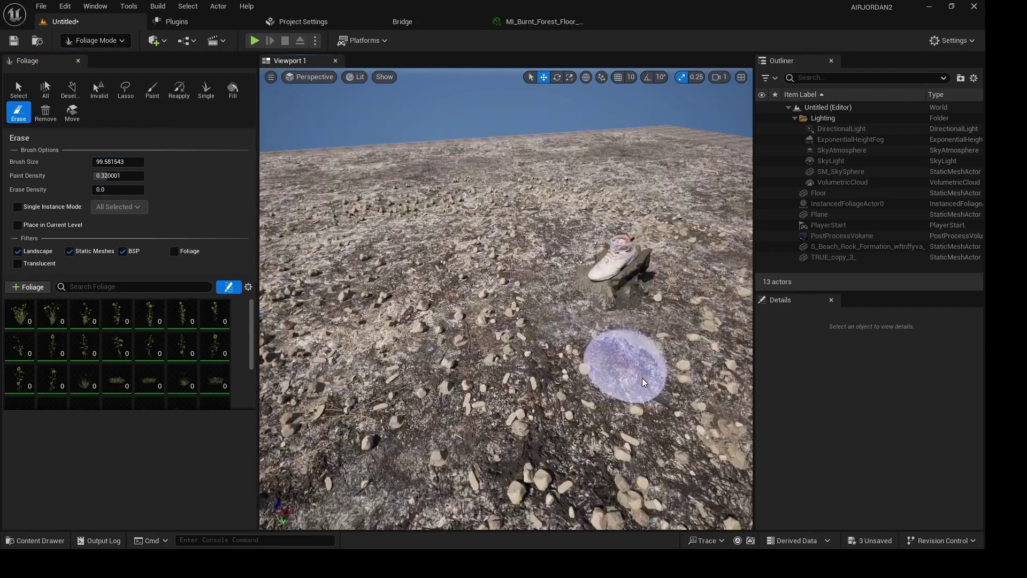
mouse_move(624, 367)
left_mouse_down("alt")
mouse_move(588, 316)
mouse_move(562, 404)
left_mouse_up("alt")
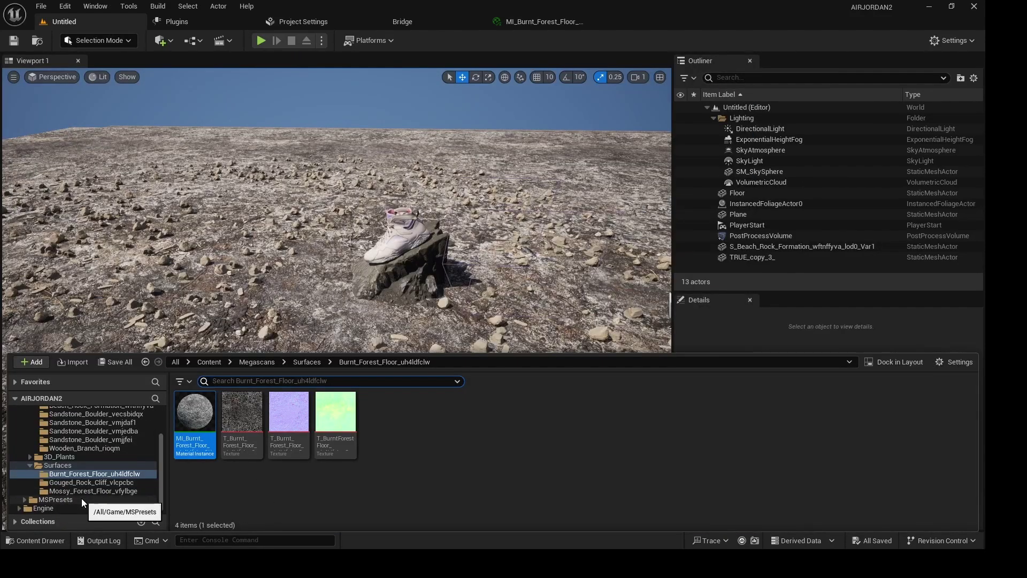
Step: Set the Albedo Tint of MI_Sandstone_Boulder_vmjjfei_8K to a dark grey with a value of about 0.11, save the material instance, and return to the level
left_click(77, 439)
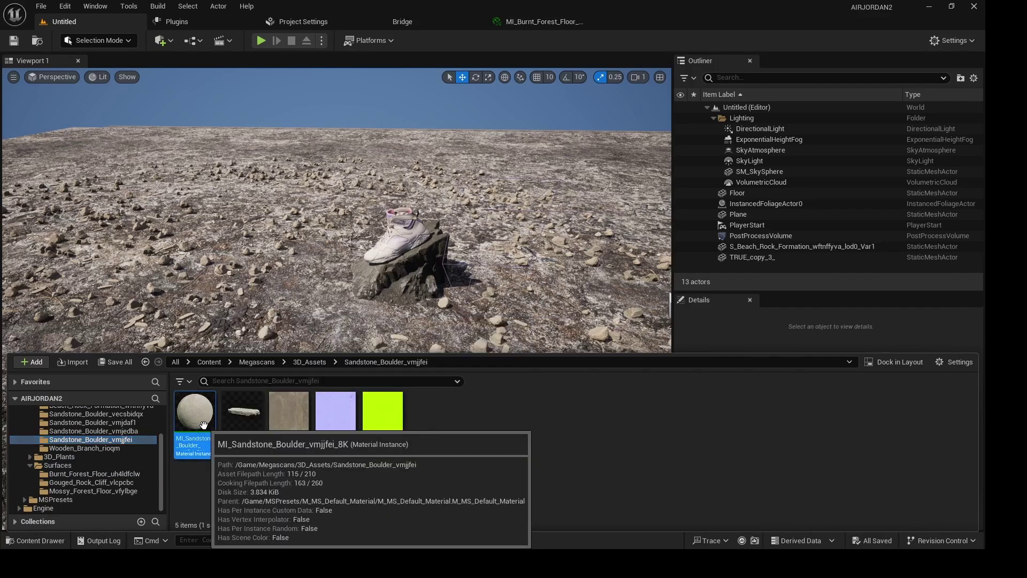
double_click(203, 425)
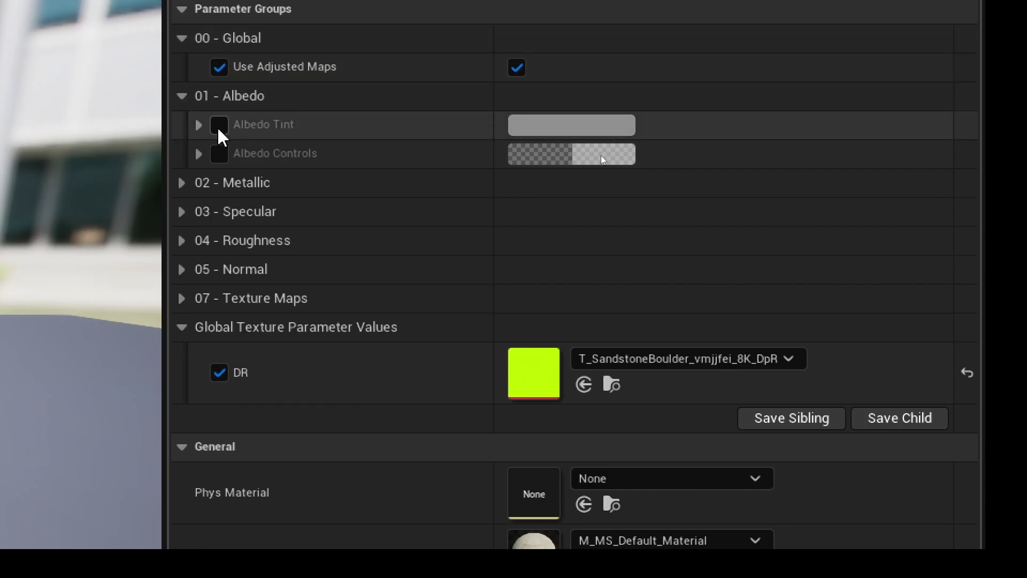
left_click(602, 153)
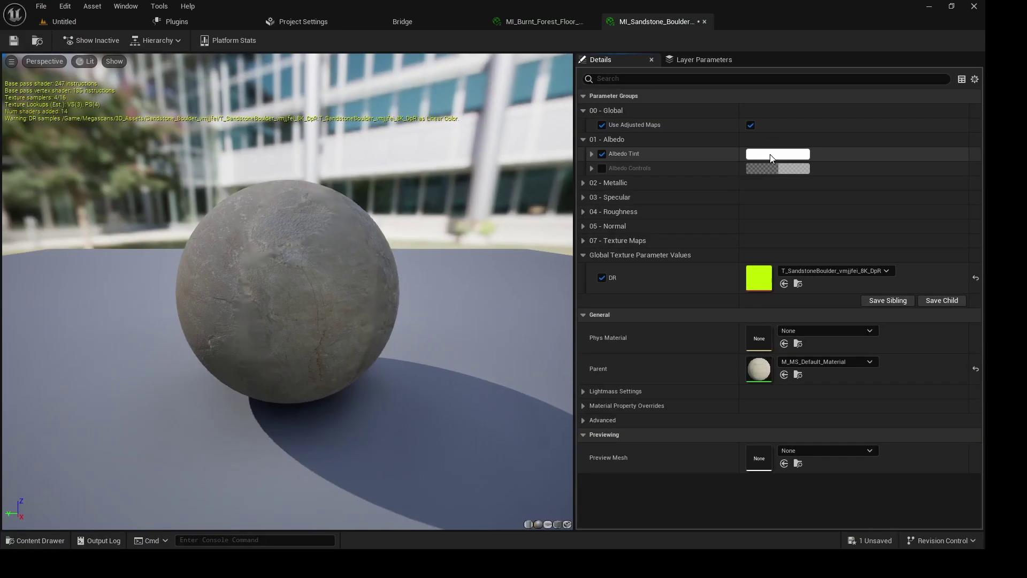
left_click(772, 155)
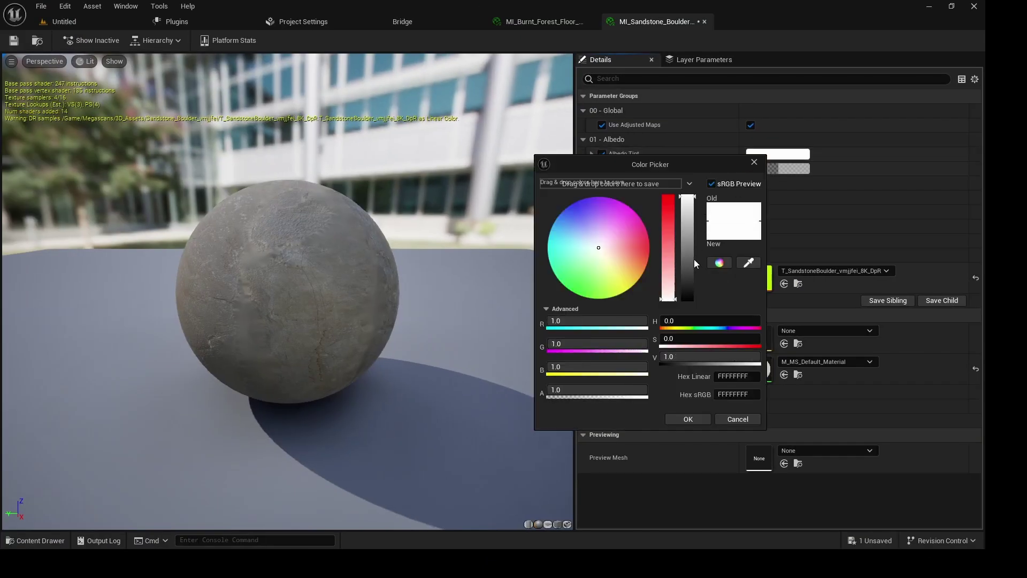
left_click_drag(695, 261, 693, 285)
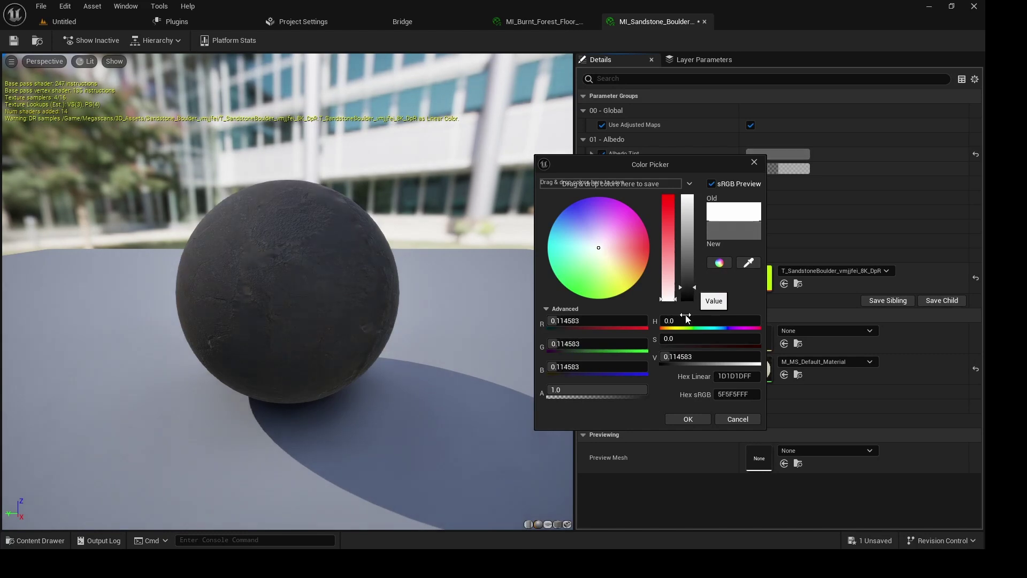
left_click(689, 419)
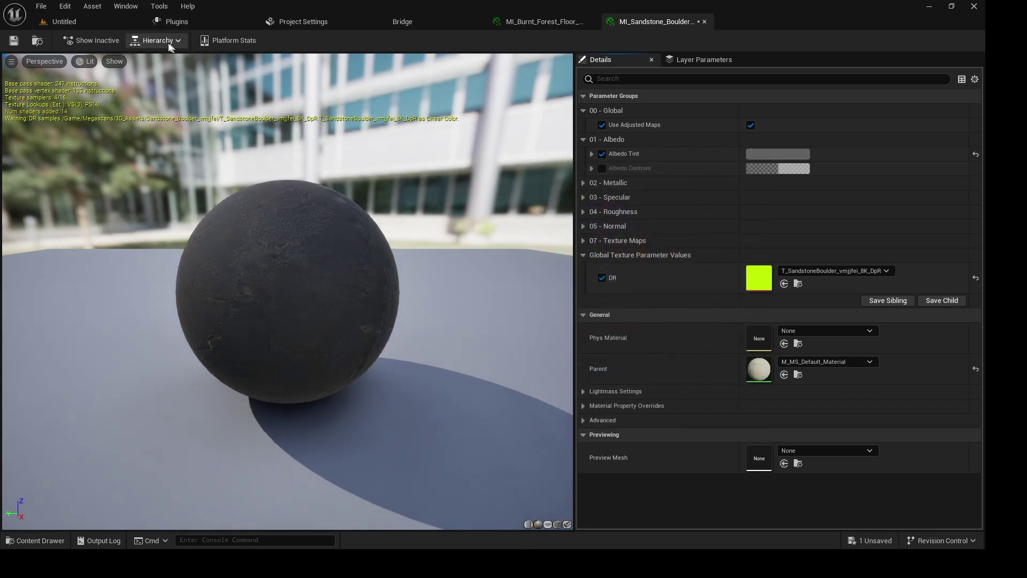
left_click(9, 45)
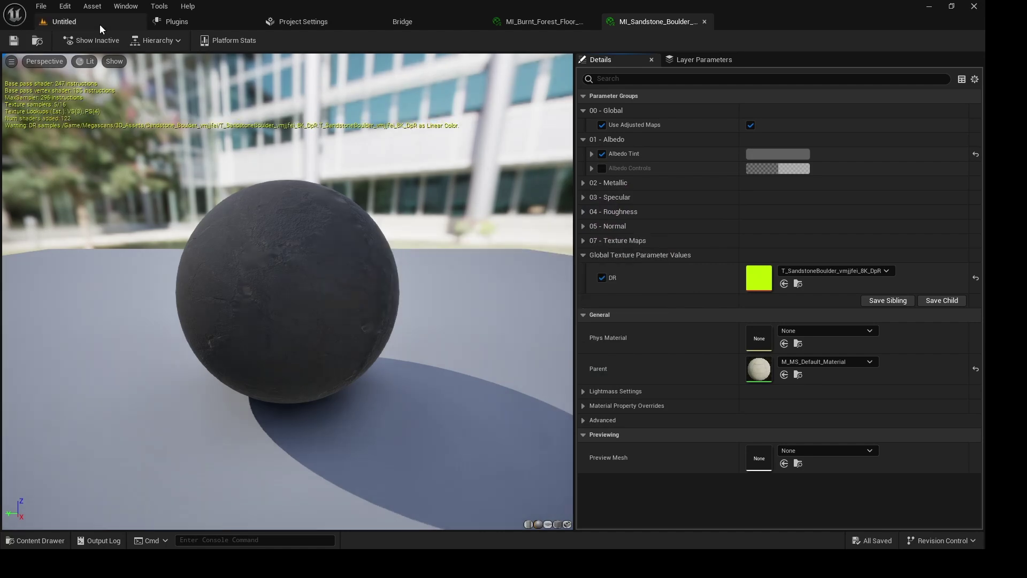
left_click(99, 24)
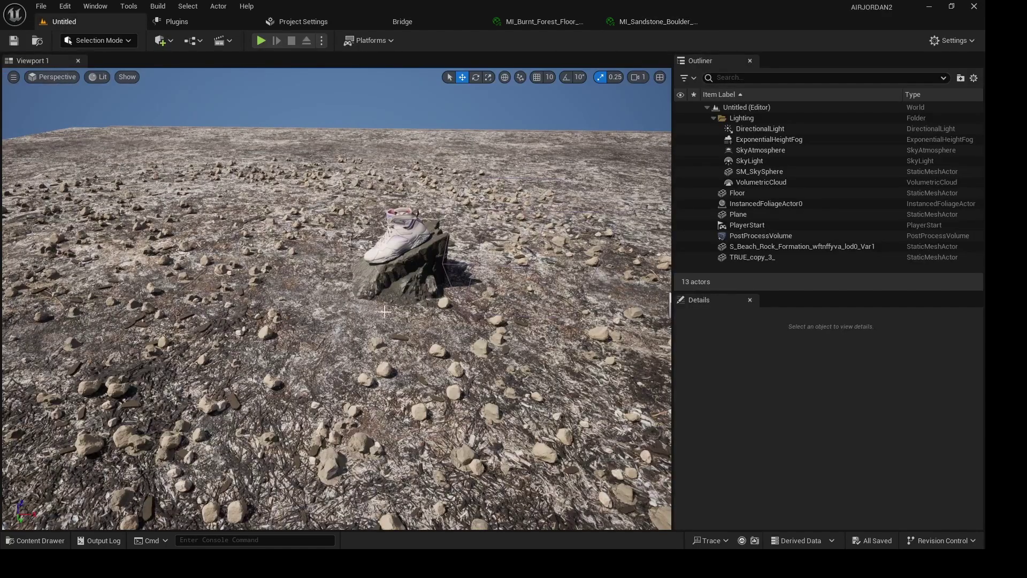
Step: Darken the Albedo Tint of the Sandstone_Boulder_vmjedba material instance to grey with a value of about 0.24 and save it
key("ctrl+space")
double_click(195, 415)
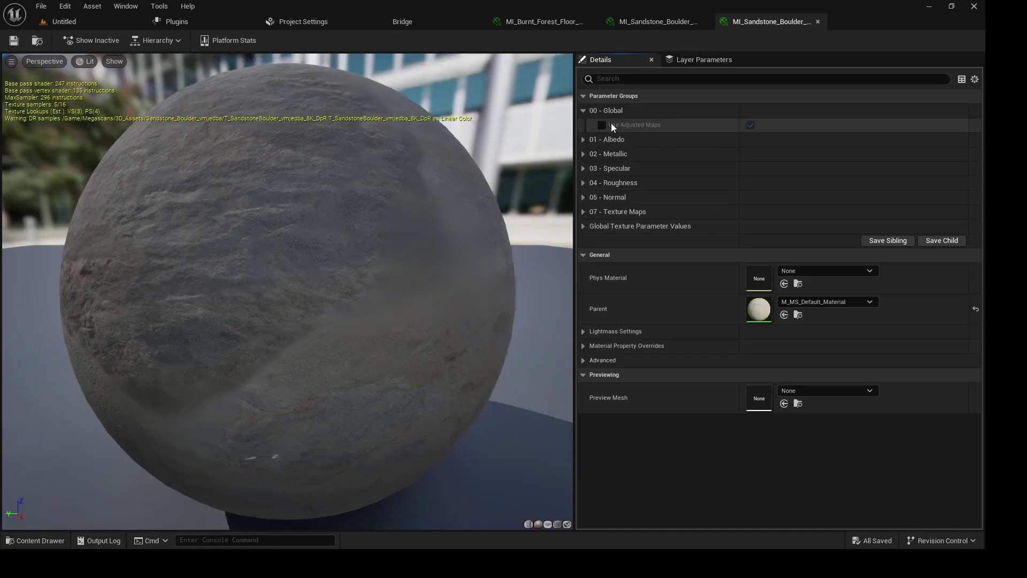
left_click(608, 139)
left_click(789, 154)
left_click_drag(706, 203, 706, 281)
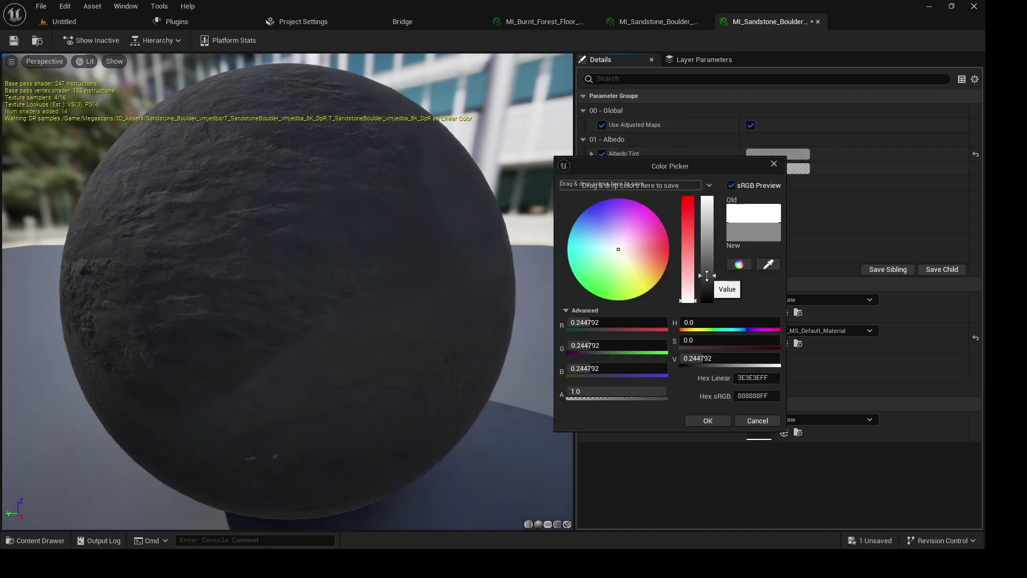
left_click(711, 420)
left_click(13, 41)
left_click(99, 21)
Step: Enable Use Adjusted Maps on the Sandstone_Boulder_vmjdaf1 material instance, darken its Albedo Tint to a value of about 0.19, and return to the level
key("ctrl+space")
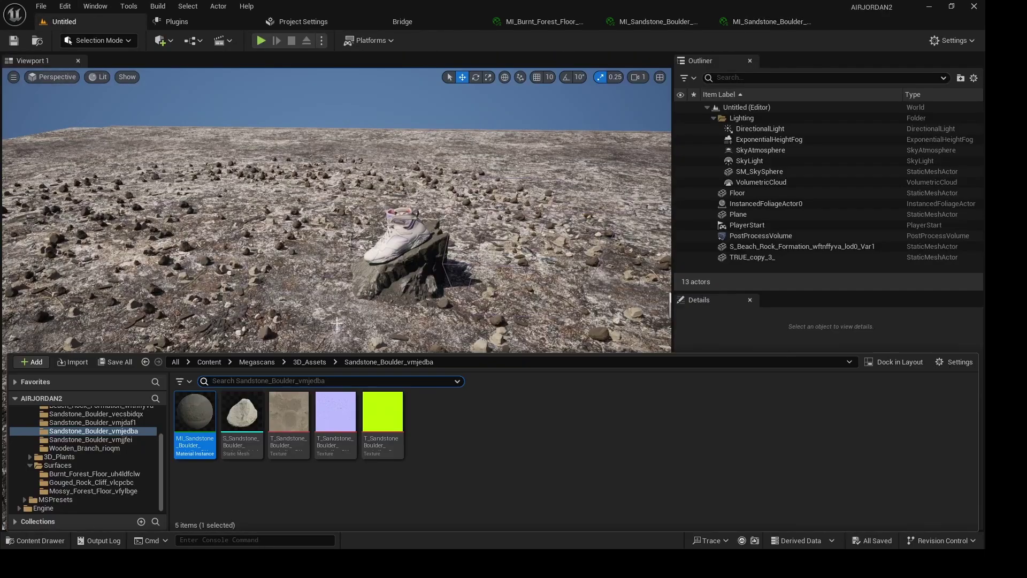
left_click(86, 423)
double_click(195, 415)
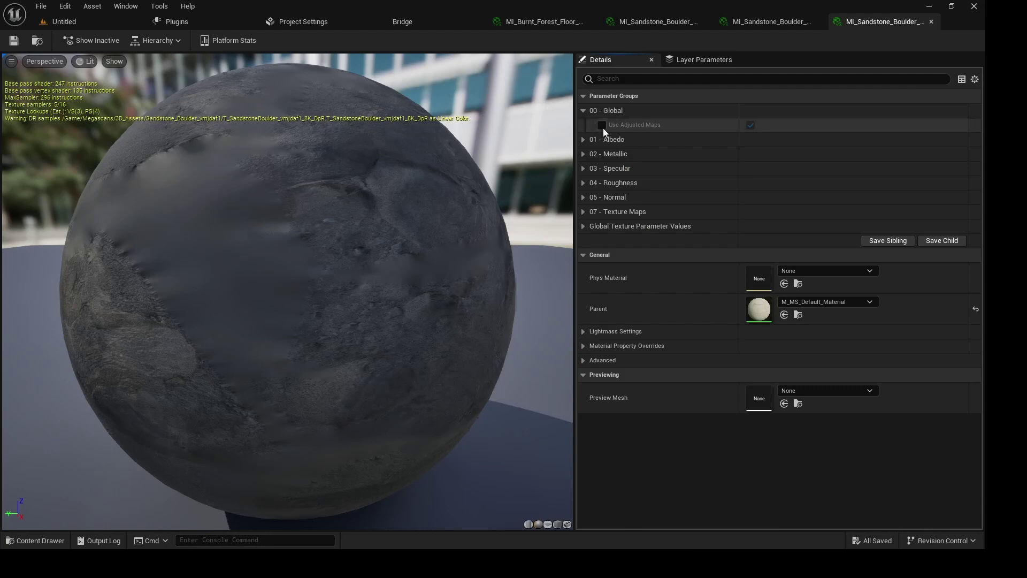
left_click(602, 125)
left_click(605, 139)
left_click(778, 154)
left_click_drag(692, 203, 692, 287)
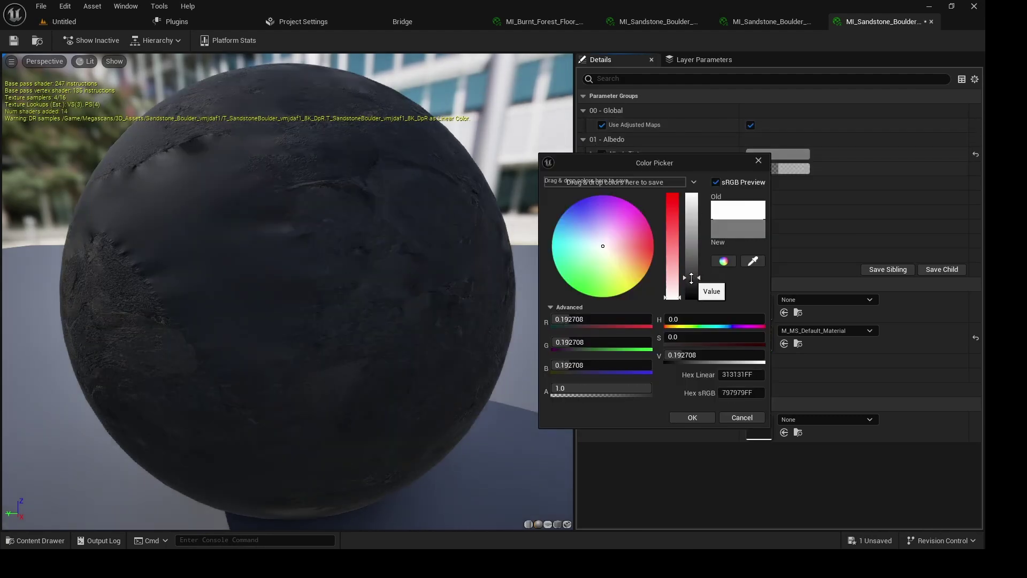
left_click(705, 416)
left_click(87, 20)
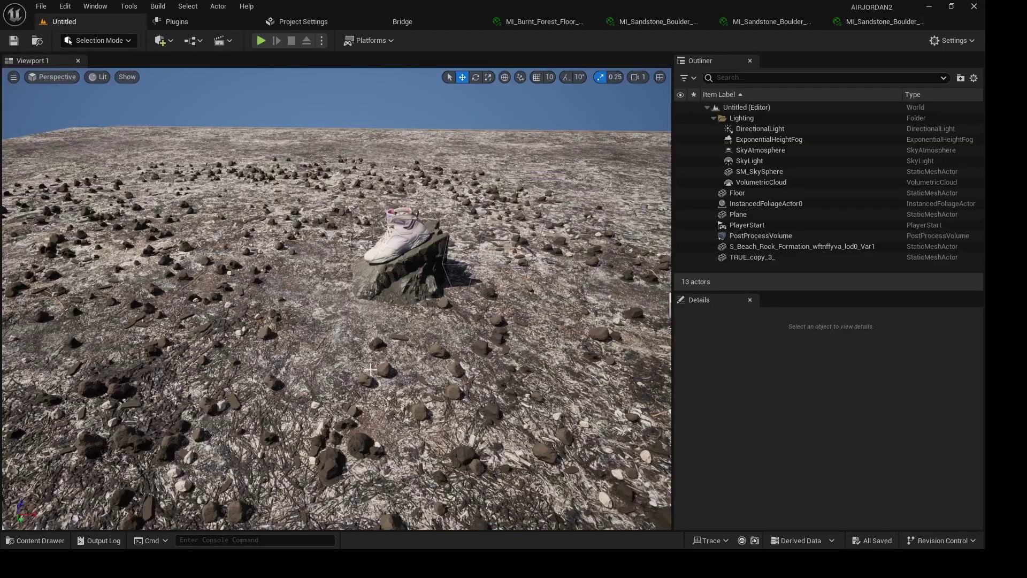
Step: Switch to Foliage mode and select four grass foliage types for painting, including the Wild Grass Var11 and Var12 variants
left_click(420, 283)
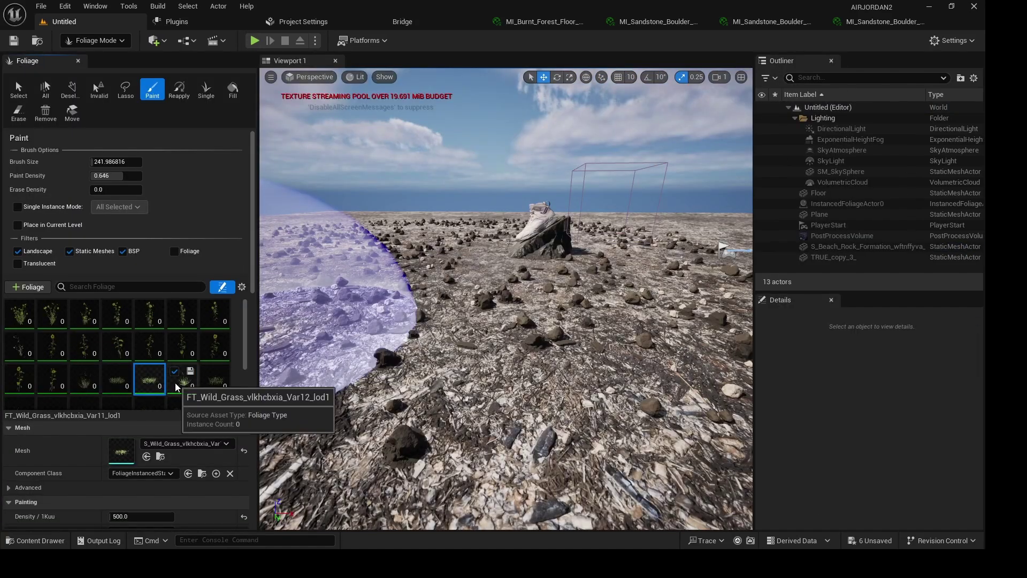
scroll(177, 375, "down", 3)
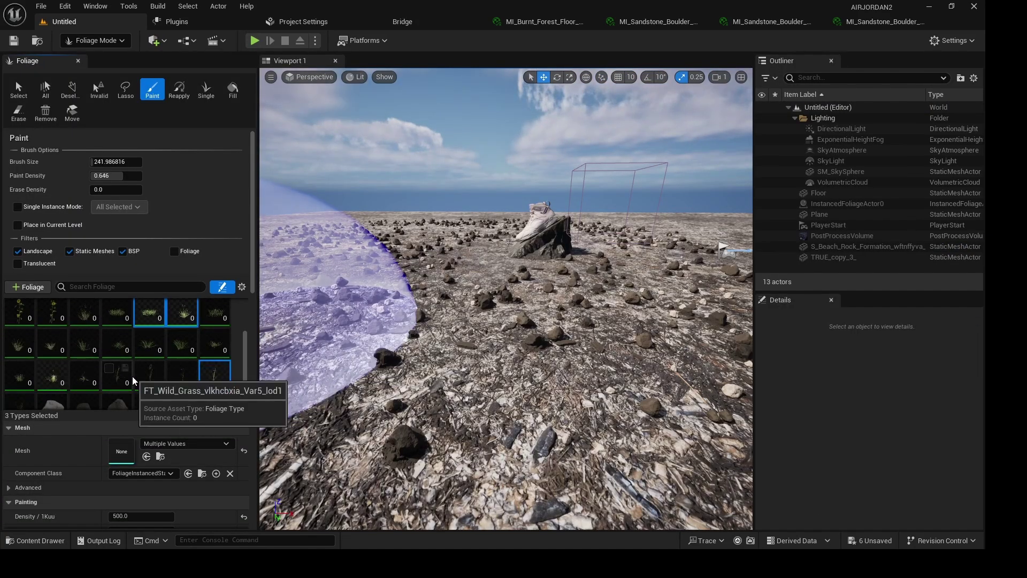
scroll(131, 380, "up", 3)
scroll(234, 385, "down", 1)
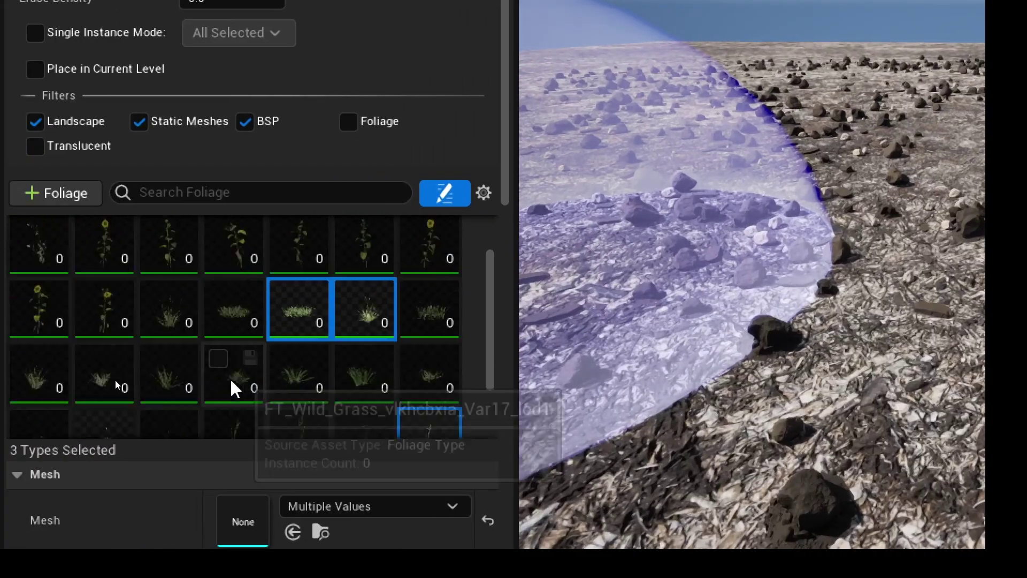
scroll(374, 401, "down", 1)
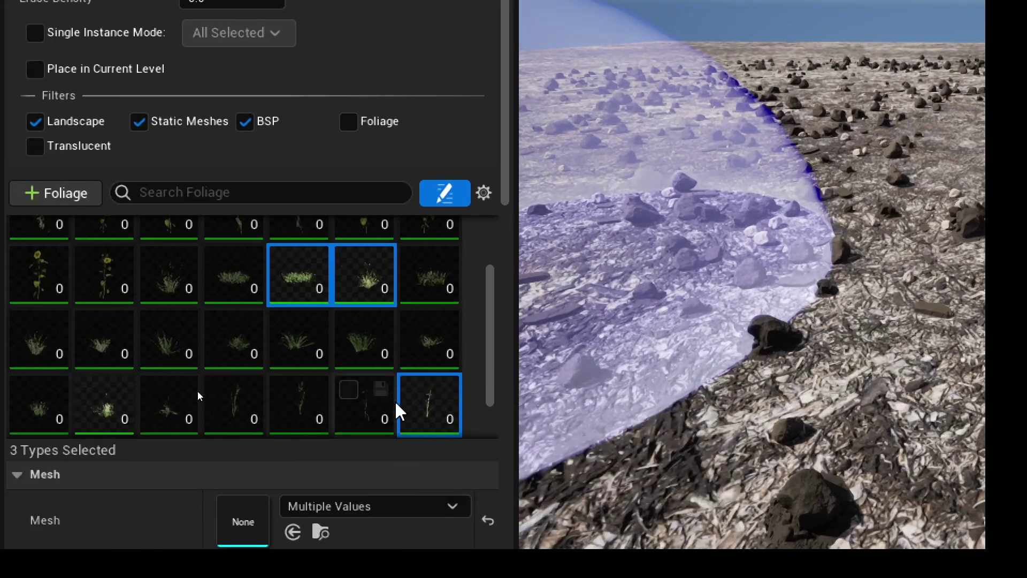
left_click(103, 415, "ctrl")
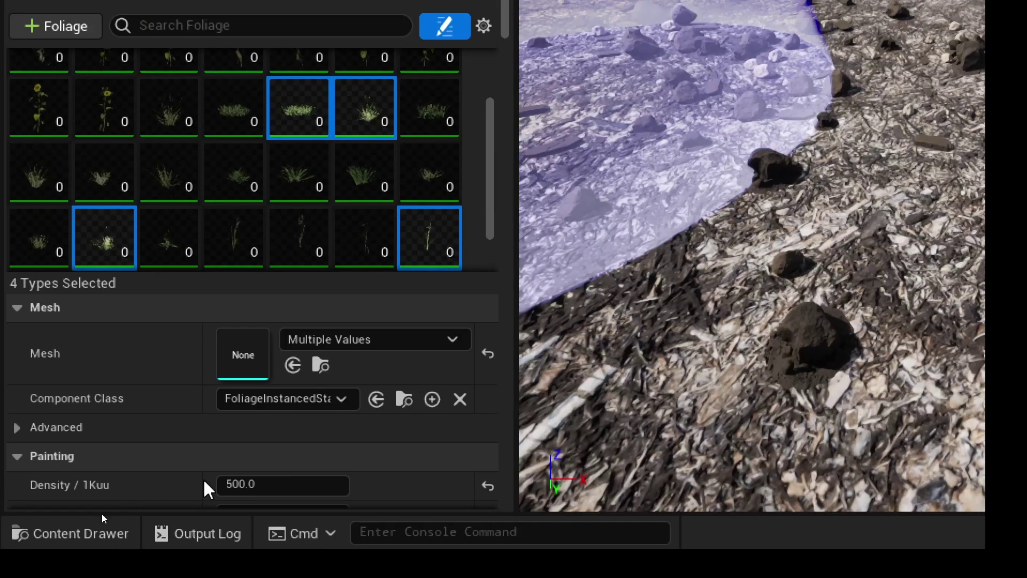
Step: Set the maximum Scale X of the four selected grass types to 3
scroll(96, 492, "down", 6)
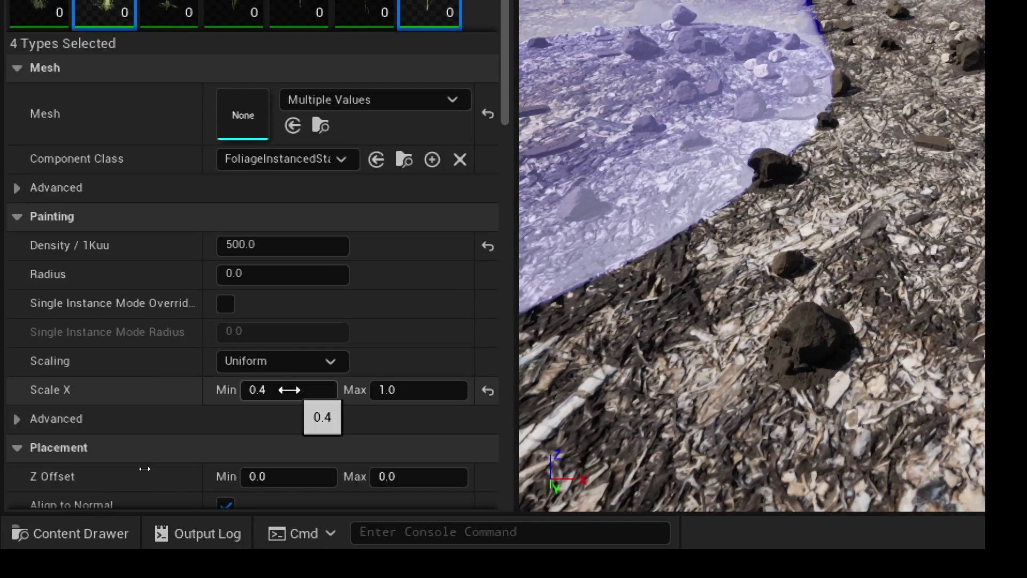
left_click(422, 390)
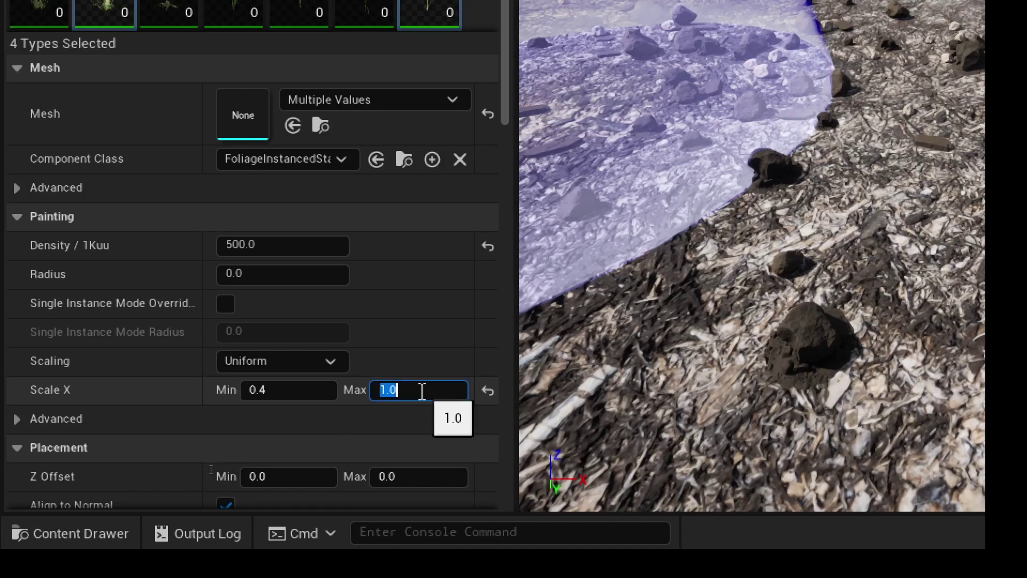
type("3")
key("Return")
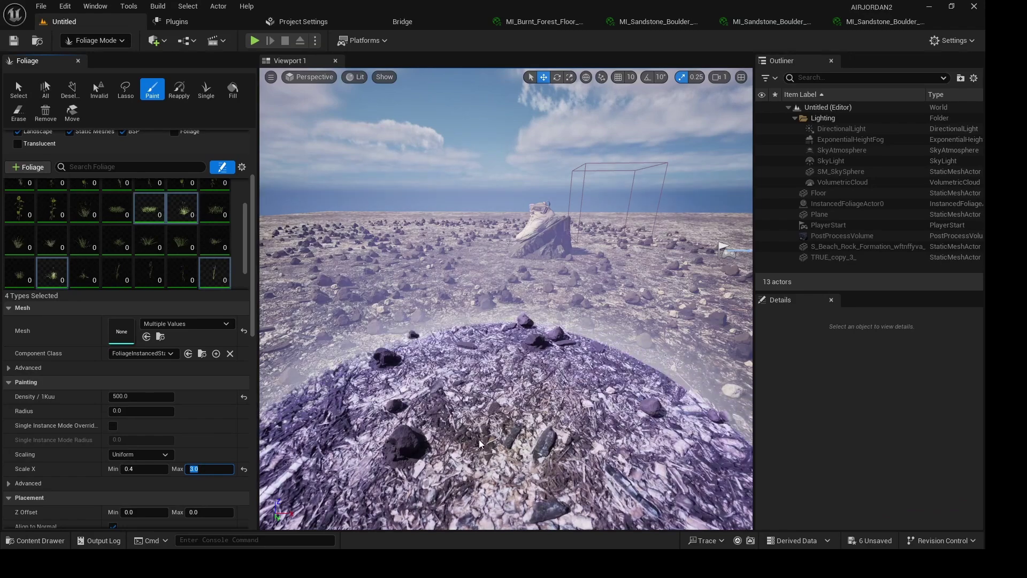
Step: Paint grass over the ground around the rock with a brush size of about 242 and a paint density of 0.877
left_click(534, 383)
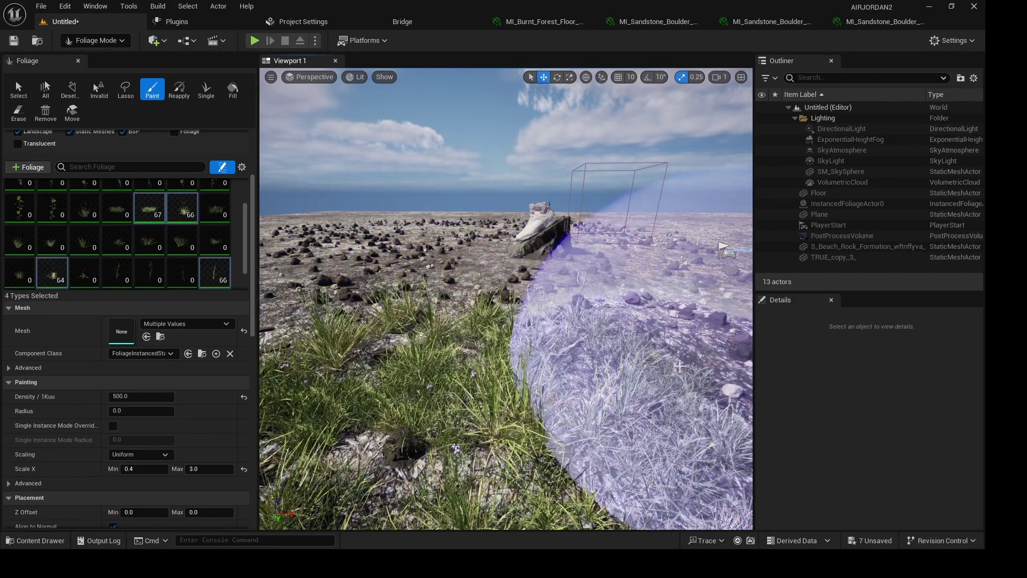
scroll(672, 369, "down", 5)
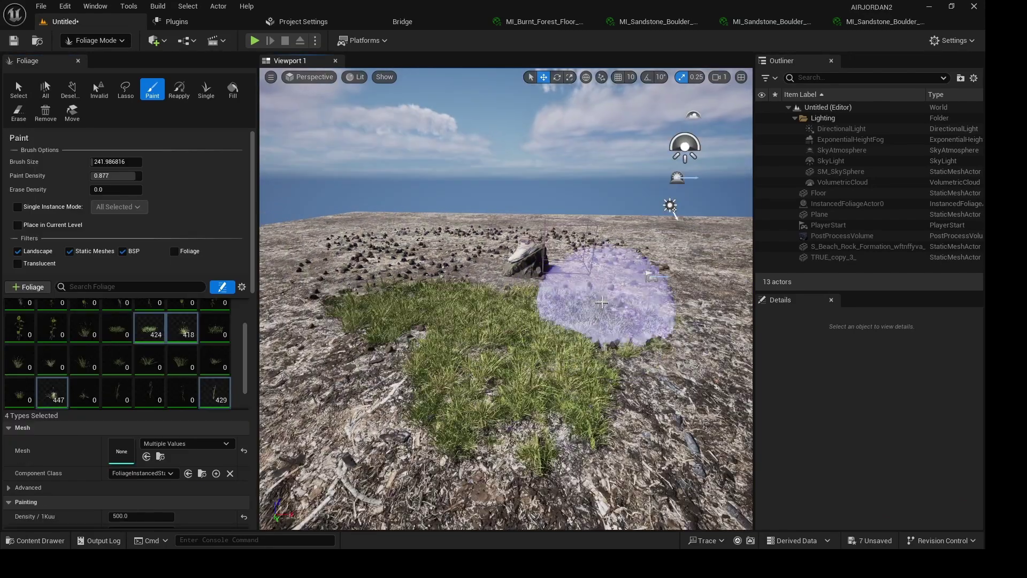
left_click_drag(631, 291, 552, 333)
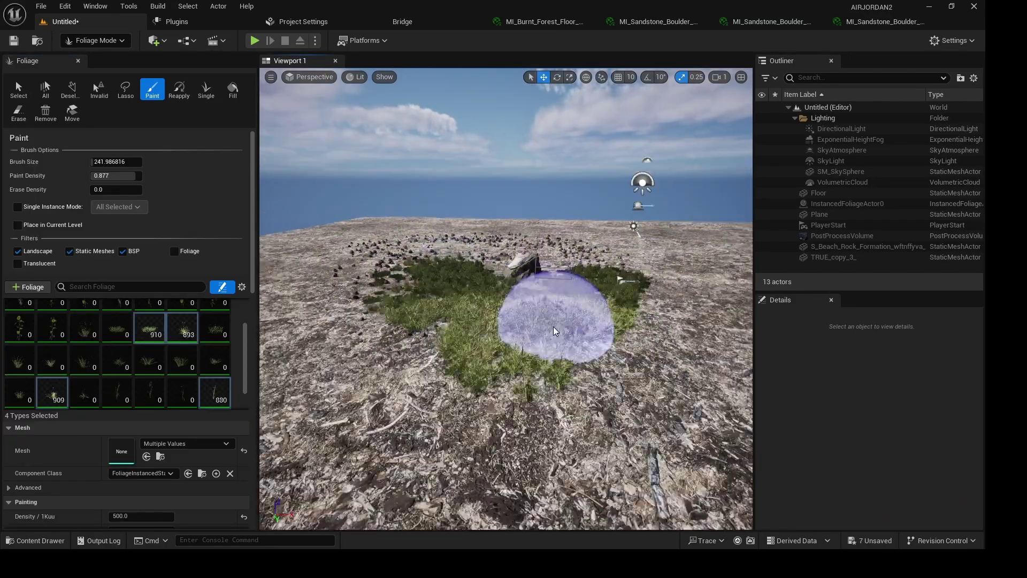
right_click_drag(552, 332, 553, 374)
left_click(526, 375)
left_click_drag(526, 375, 418, 259)
mouse_move(417, 259)
right_mouse_down()
mouse_move(489, 248)
mouse_move(580, 363)
right_mouse_up()
Step: Set the painting Density / 1Kuu of the selected grass types to 1000
scroll(127, 474, "down", 4)
left_click(140, 448)
type("1000")
key("Return")
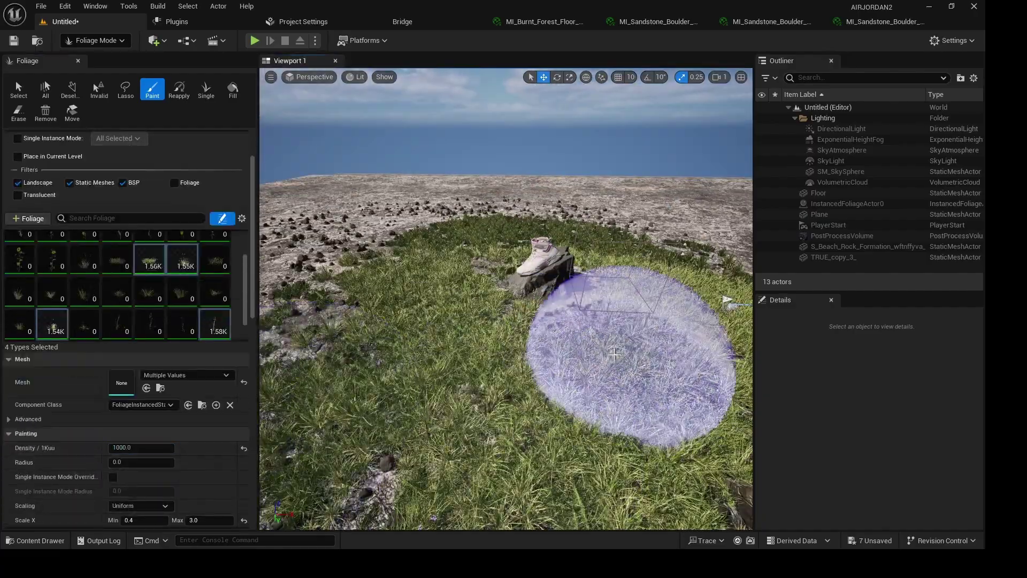
Step: Paint denser grass on all sides of the rock, filling the bare patches around it
left_click_drag(602, 342, 628, 402)
right_click_drag(628, 401, 521, 356)
left_click_drag(521, 356, 541, 386)
mouse_move(541, 386)
right_mouse_down()
mouse_move(460, 299)
mouse_move(471, 305)
mouse_move(457, 375)
right_mouse_up()
left_click_drag(641, 246, 482, 228)
mouse_move(482, 227)
right_mouse_down()
mouse_move(492, 187)
mouse_move(482, 214)
mouse_move(498, 240)
mouse_move(514, 343)
right_mouse_up()
left_click_drag(514, 342, 529, 426)
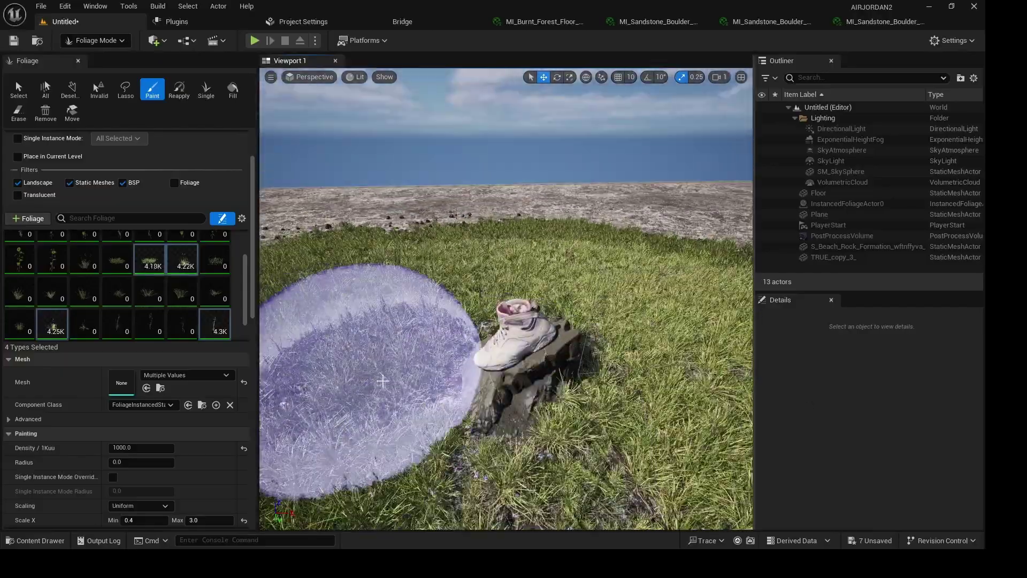
Step: Erase the grass overlapping the rock under the sneaker with a smaller brush, and save all changes
left_click(18, 112)
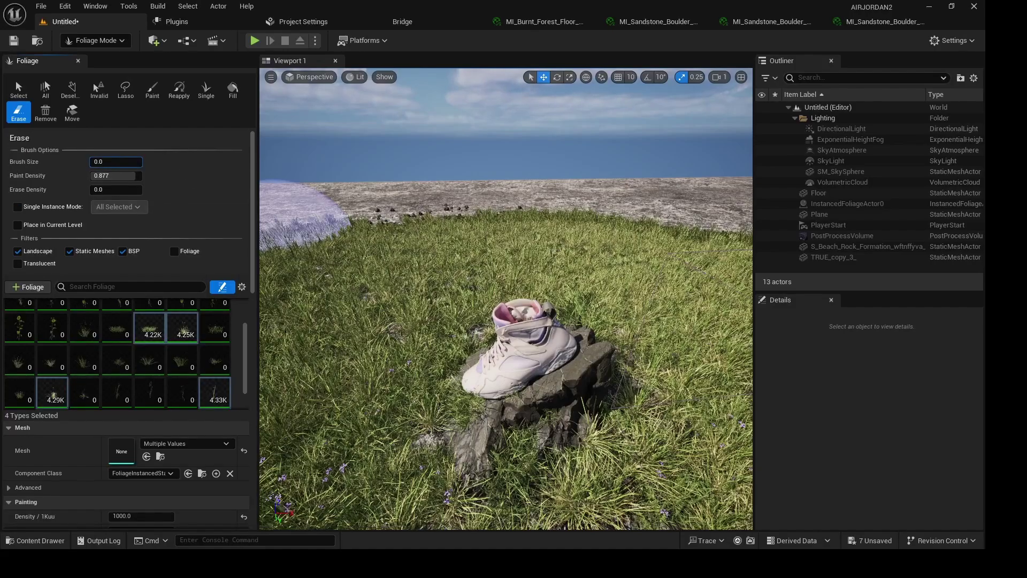
right_click_drag(491, 394, 493, 445)
key("ctrl+shift+s")
Step: Select the FT_Sunflower_sjrjK_Var7_lod0 foliage type, paint a trial patch of sunflowers on the grass, and undo it
scroll(18, 362, "up", 2)
left_click(19, 362)
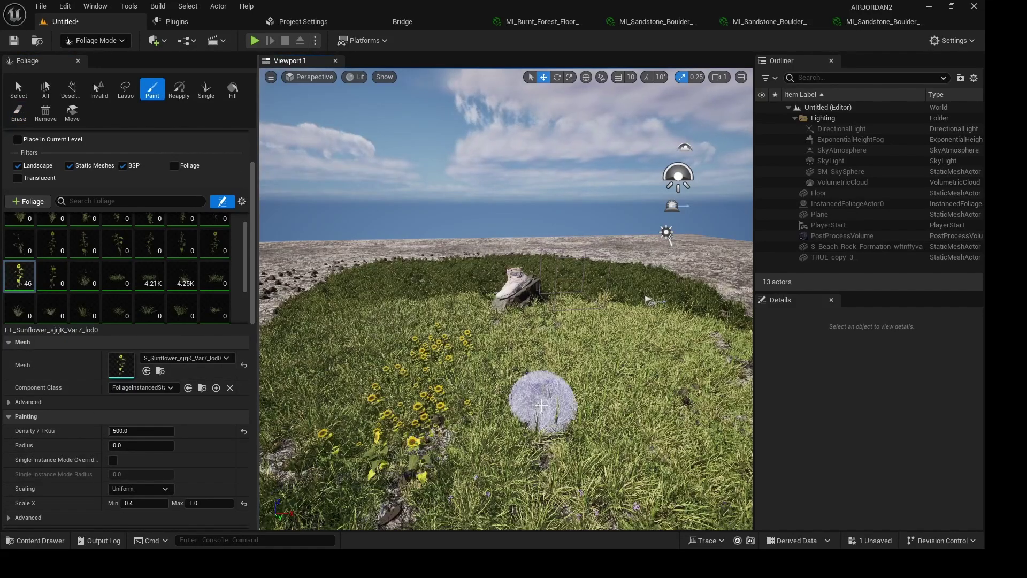
key("ctrl+z")
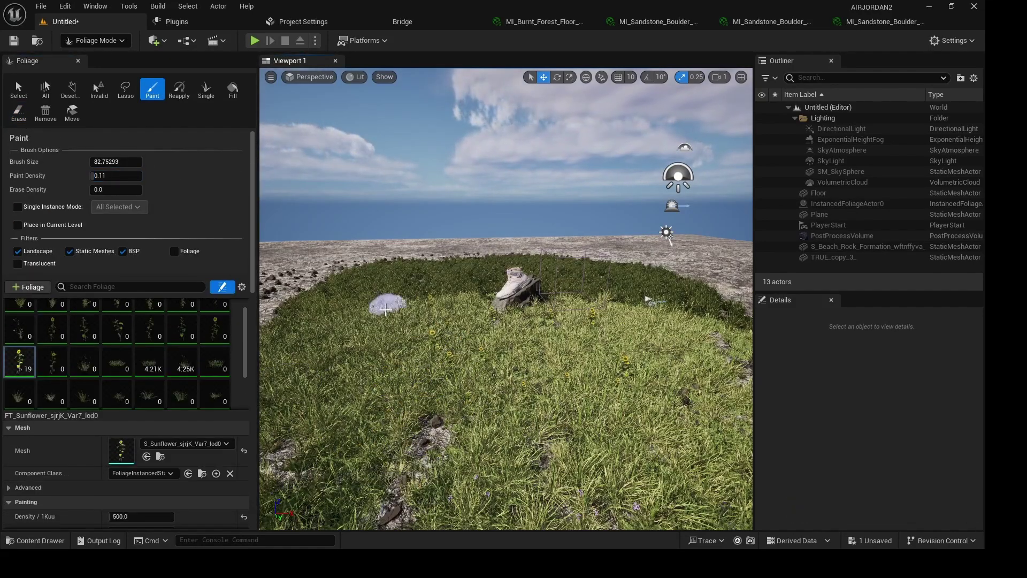
Step: Scatter sunflowers sparsely across the grass around the rock with a brush size of about 83 and a paint density of 0.11
left_click_drag(385, 310, 562, 367)
scroll(594, 391, "up", 6)
left_click_drag(436, 281, 661, 422)
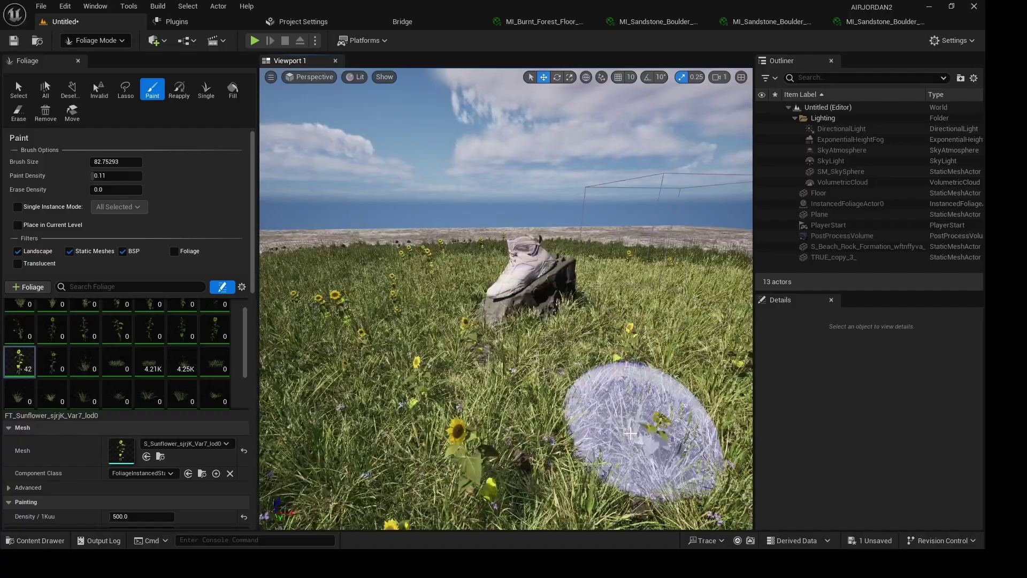
mouse_move(660, 422)
right_mouse_down()
mouse_move(656, 396)
mouse_move(650, 404)
right_mouse_up()
mouse_move(364, 375)
left_mouse_down()
mouse_move(679, 337)
mouse_move(421, 452)
mouse_move(613, 388)
left_mouse_up()
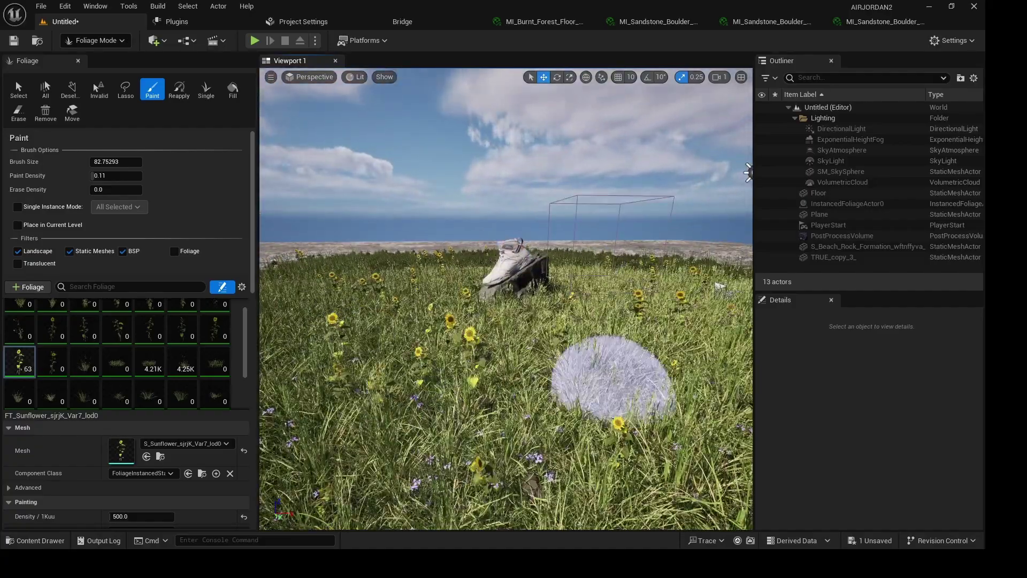
Step: Save all changes after checking the scattered sunflowers around the rock
scroll(632, 388, "up", 5)
right_click_drag(631, 388, 610, 400)
scroll(616, 402, "down", 4)
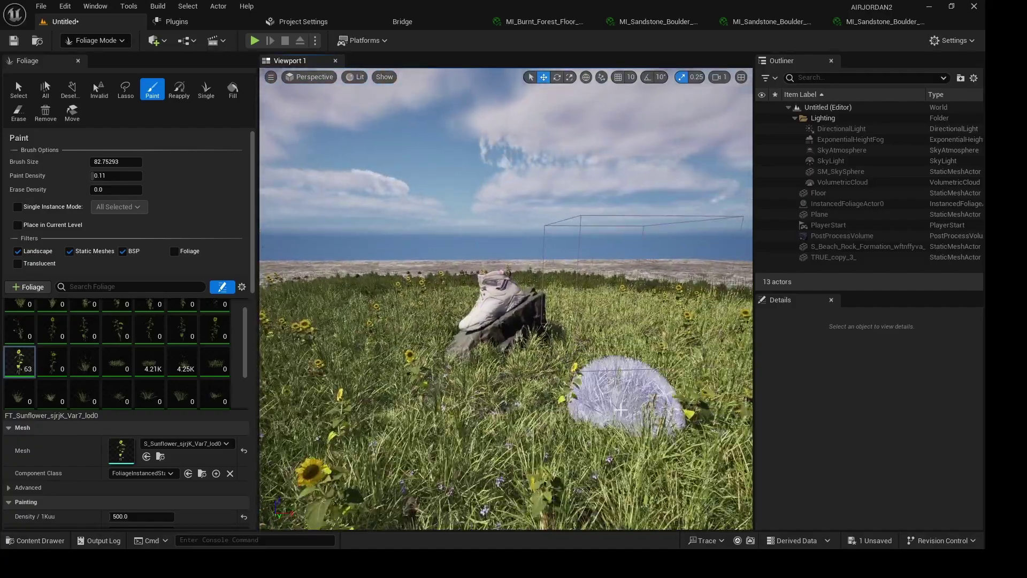
key("ctrl+shift+s")
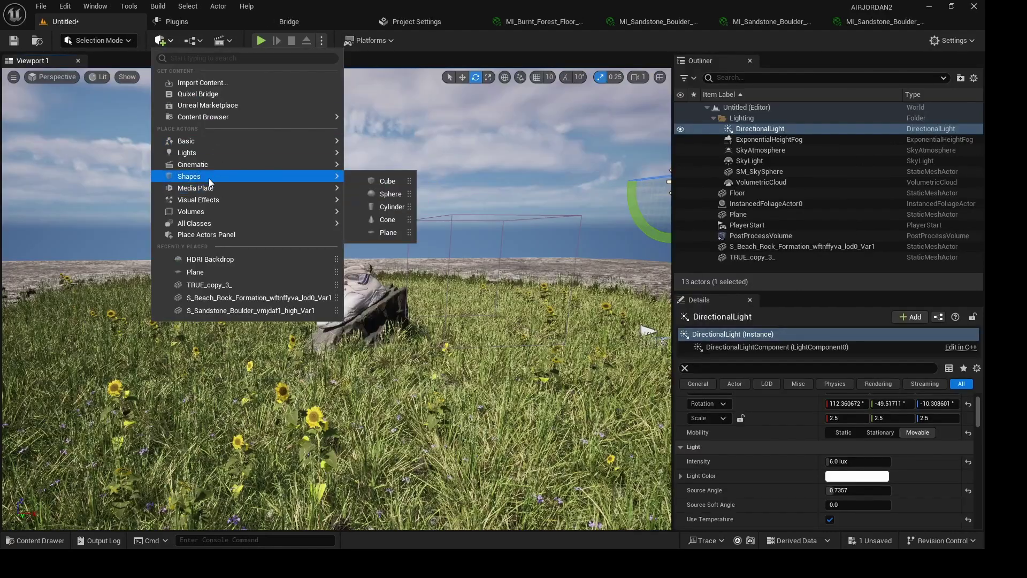
Step: Add a Rect Light to the scene and raise it above the sneaker
mouse_move(321, 153)
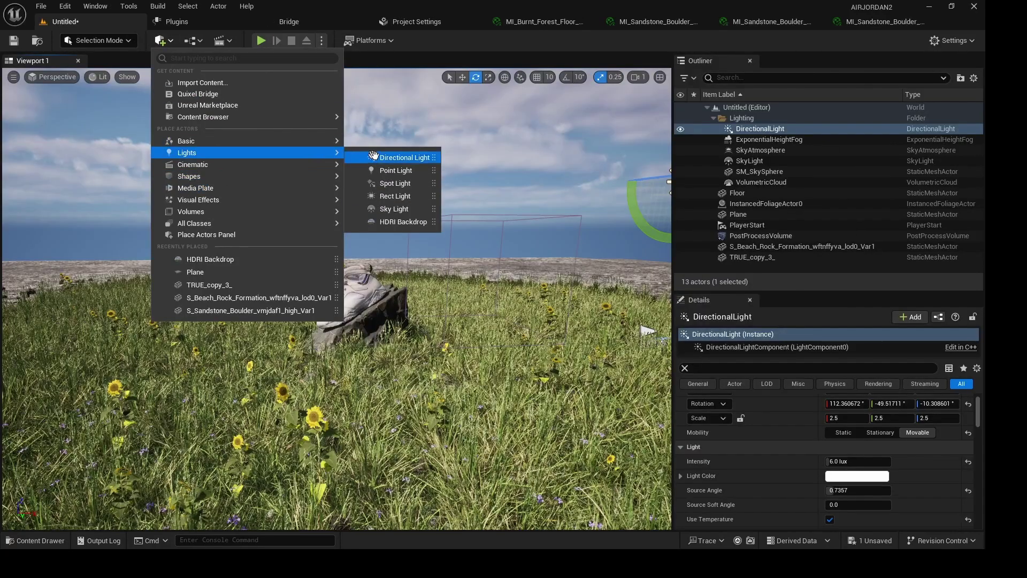
left_click(395, 196)
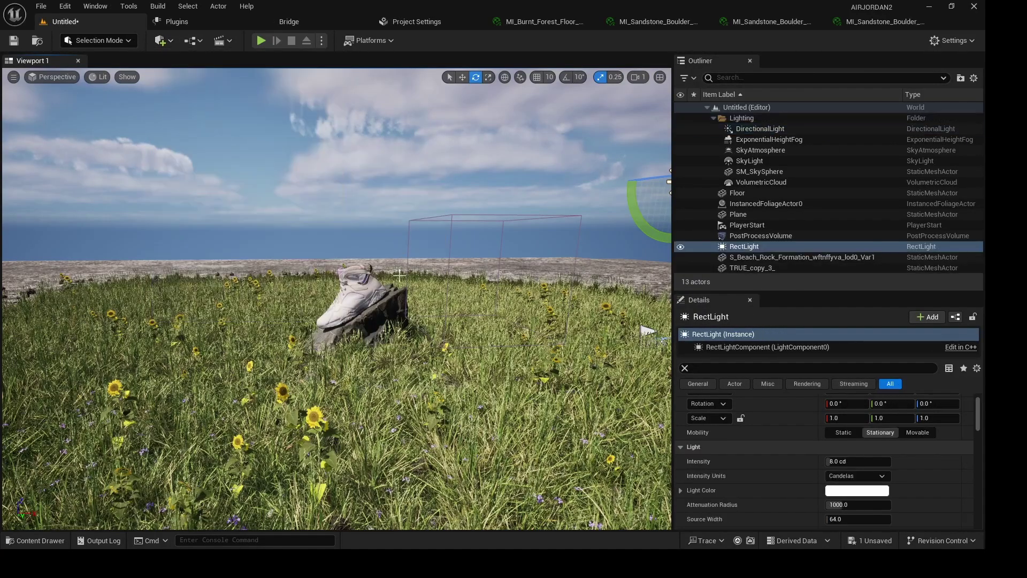
left_click_drag(448, 345, 444, 369, "alt")
key("w")
left_click_drag(338, 255, 343, 203)
Step: Set the rect light's source width to 456 and source height to 304
scroll(785, 495, "down", 2)
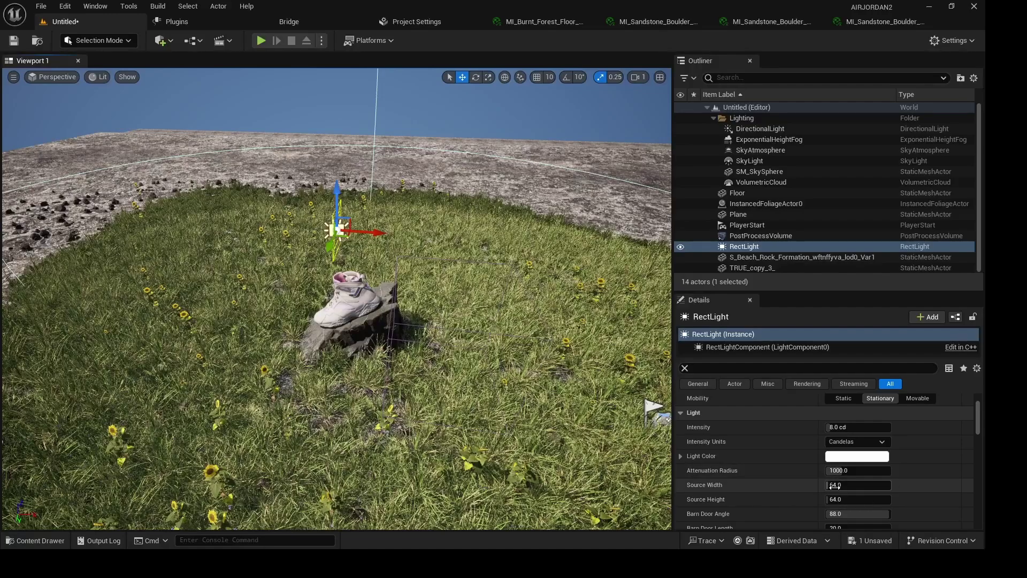
mouse_move(835, 486)
left_mouse_down()
mouse_move(861, 487)
mouse_move(851, 500)
left_mouse_up()
left_click_drag(481, 428, 468, 396, "alt")
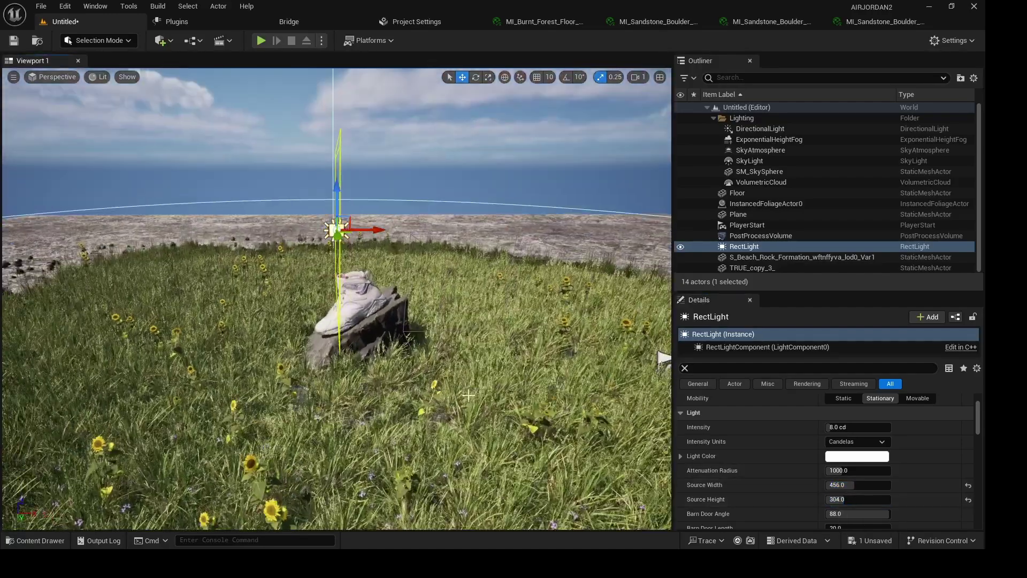
Step: Make the DirectionalLight invisible by disabling its Visible rendering property
left_click(753, 130)
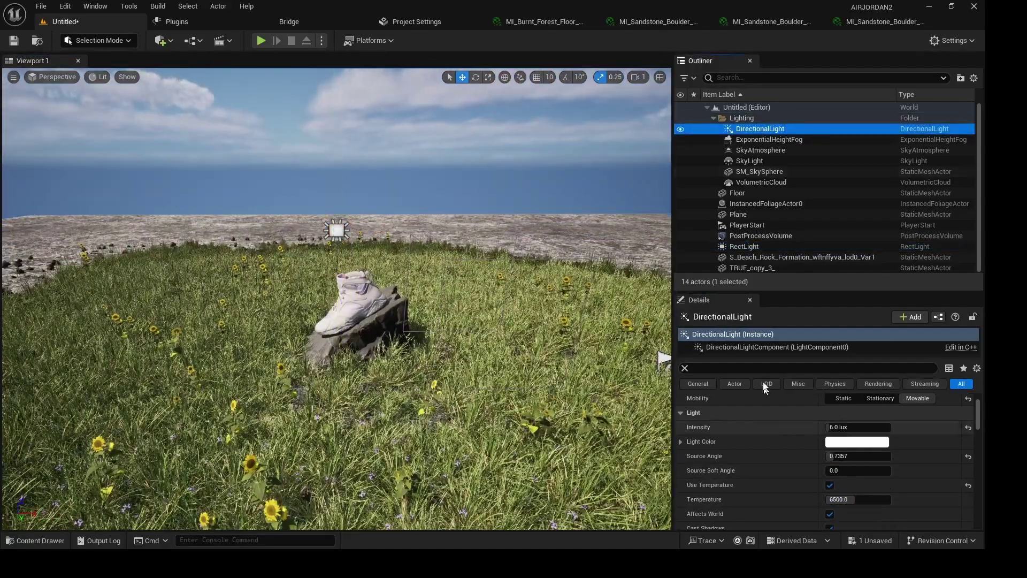
left_click(761, 368)
type("VI")
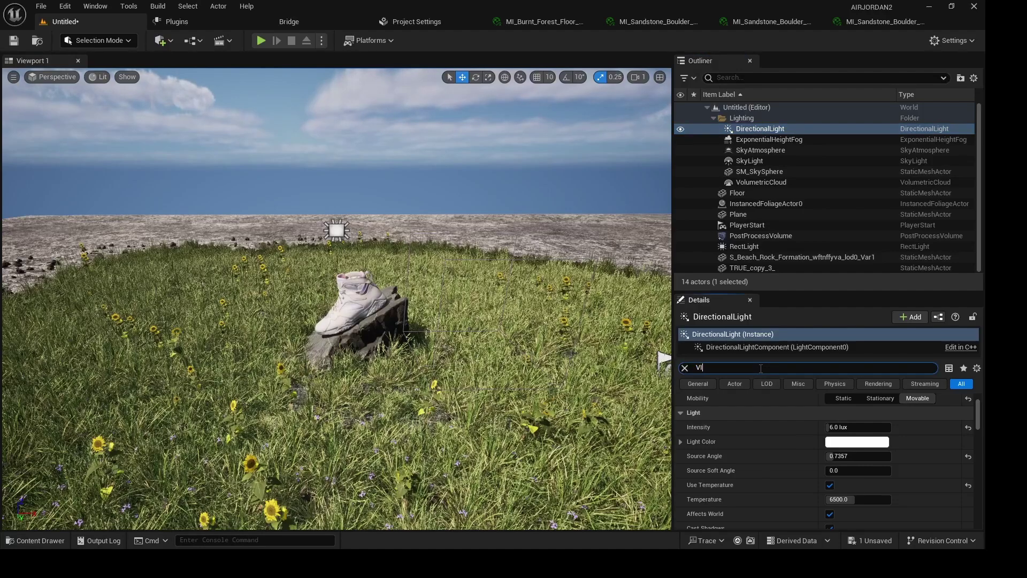
type("SI")
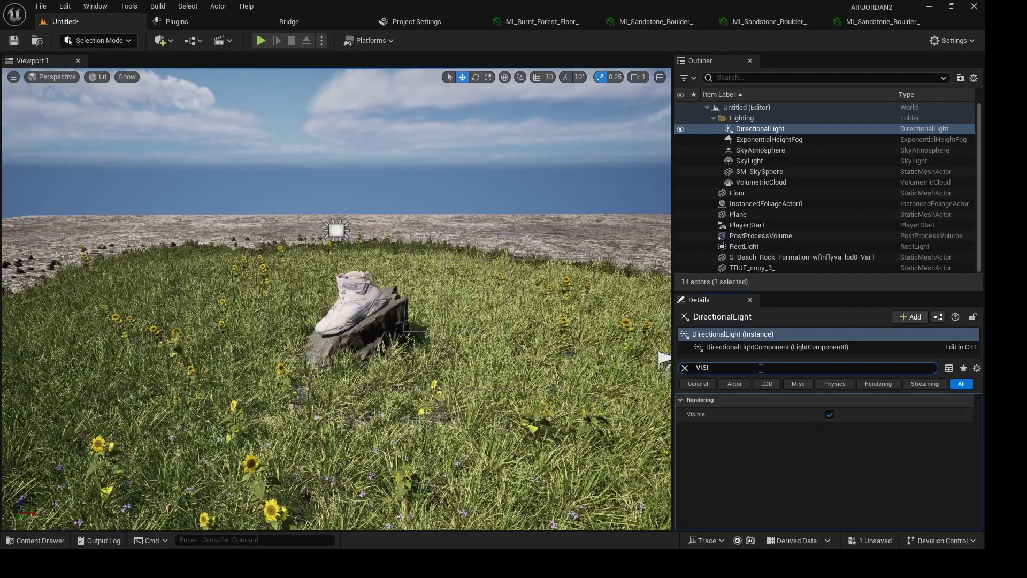
left_click(833, 414)
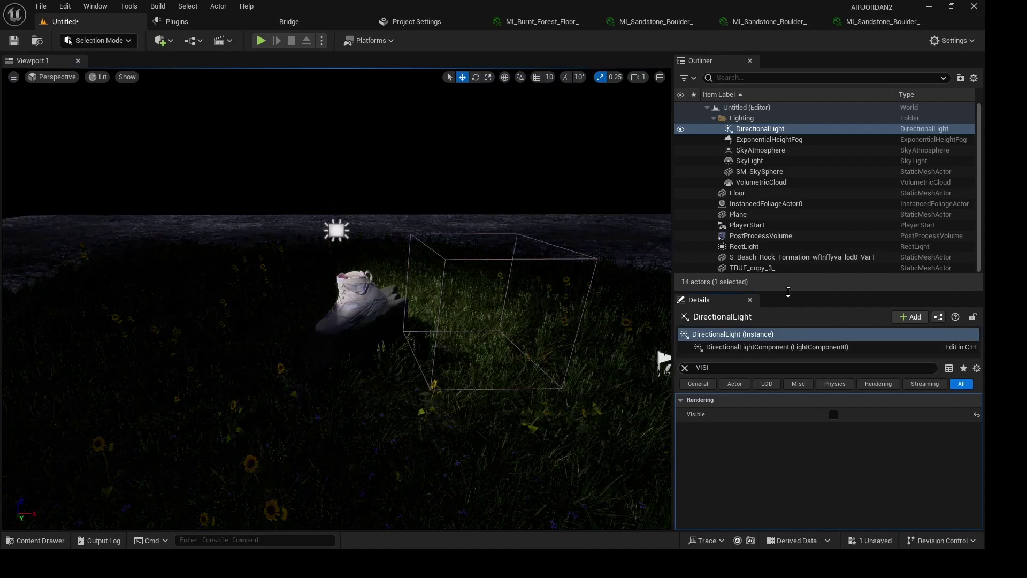
Step: Rotate the RectLight to shine straight down on the sneaker and raise it higher above the ground
left_click(695, 246)
key("e")
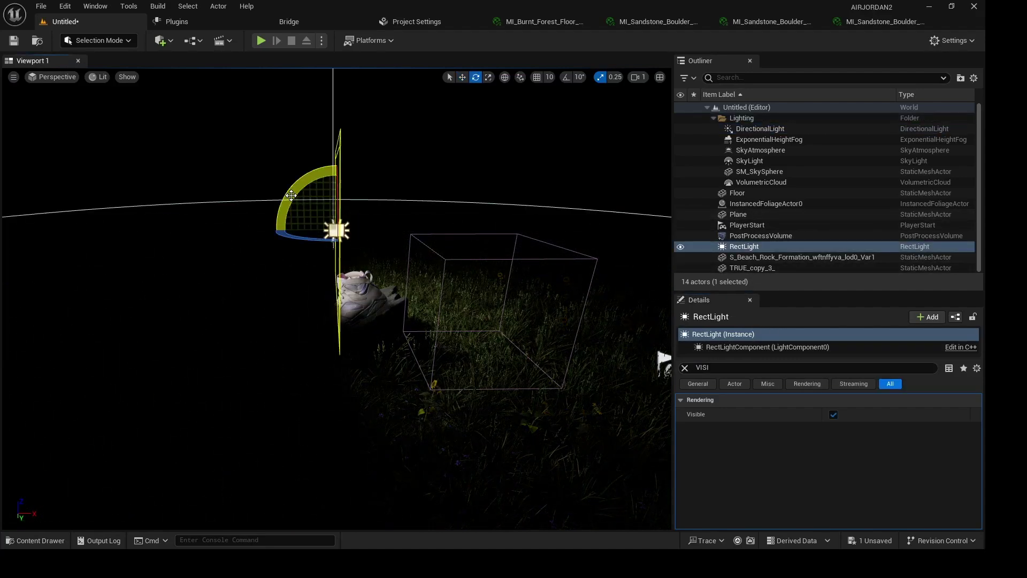
left_click_drag(293, 188, 364, 131)
key("w")
left_click_drag(339, 189, 339, 107)
scroll(339, 160, "down", 5)
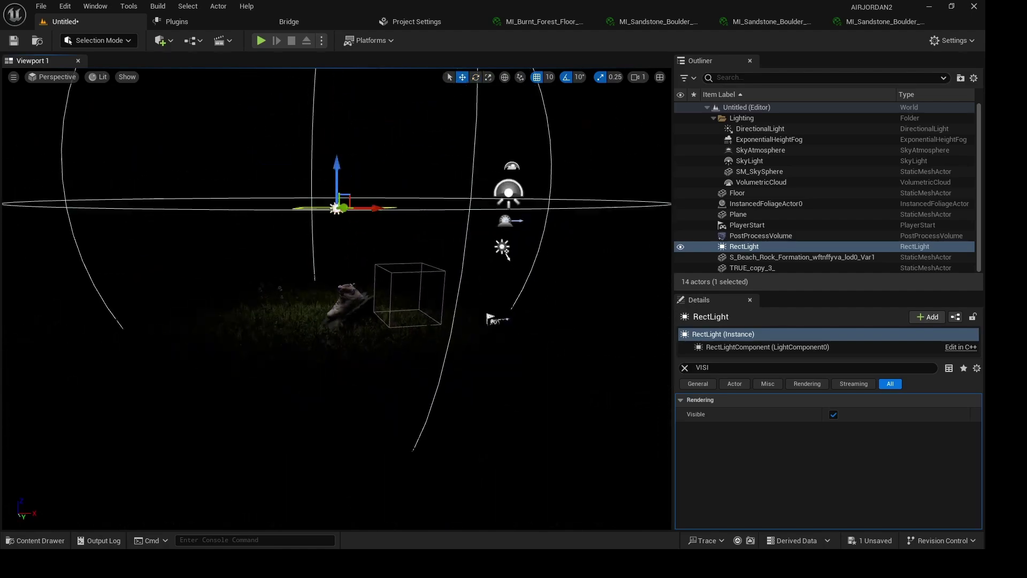
Step: Increase the rect light's attenuation radius to about 1700 and lift the light further above the sneaker
left_click_drag(342, 161, 343, 182, "alt")
left_click(685, 369)
scroll(846, 477, "down", 2)
left_click_drag(843, 479, 852, 479)
left_click_drag(338, 168, 339, 73)
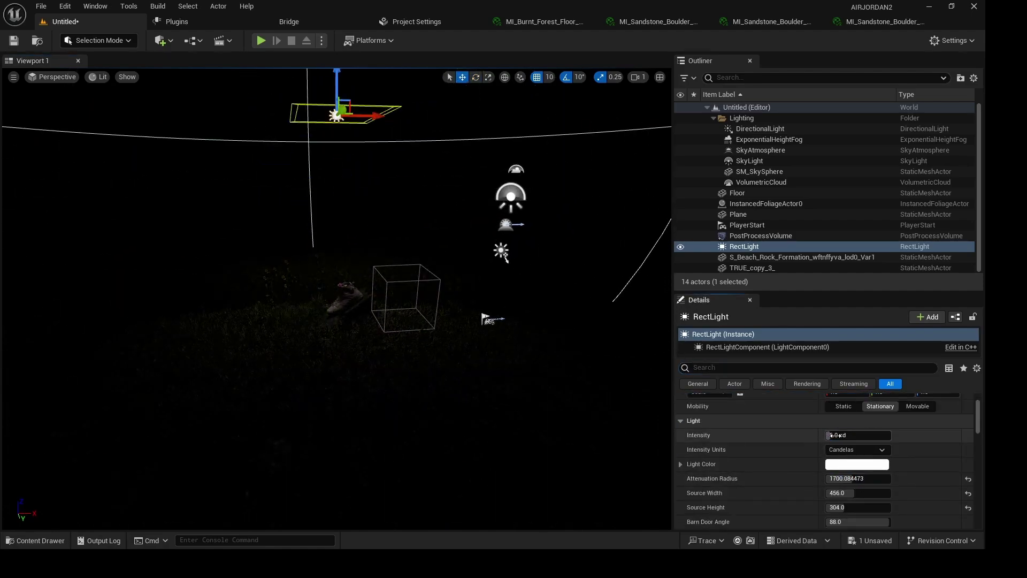
Step: Set the rect light's intensity to about 49.3 cd, source width and height to 1000, and attenuation radius to about 1620
left_click_drag(835, 435, 855, 435)
left_click_drag(375, 224, 358, 284, "alt")
right_click_drag(374, 294, 374, 321)
left_click_drag(846, 494, 890, 507)
mouse_move(374, 321)
left_mouse_down("alt")
mouse_move(337, 300)
mouse_move(369, 321)
left_mouse_up("alt")
left_click_drag(856, 436, 861, 436)
left_click_drag(847, 479, 845, 479)
left_click_drag(193, 356, 193, 334, "alt")
scroll(192, 356, "up", 5)
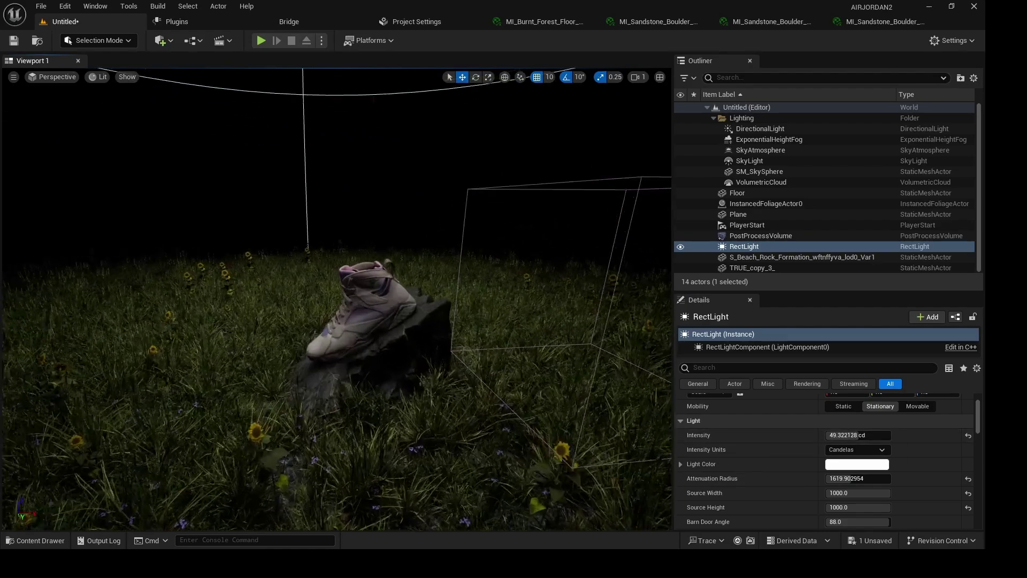
left_click_drag(306, 426, 306, 391, "alt")
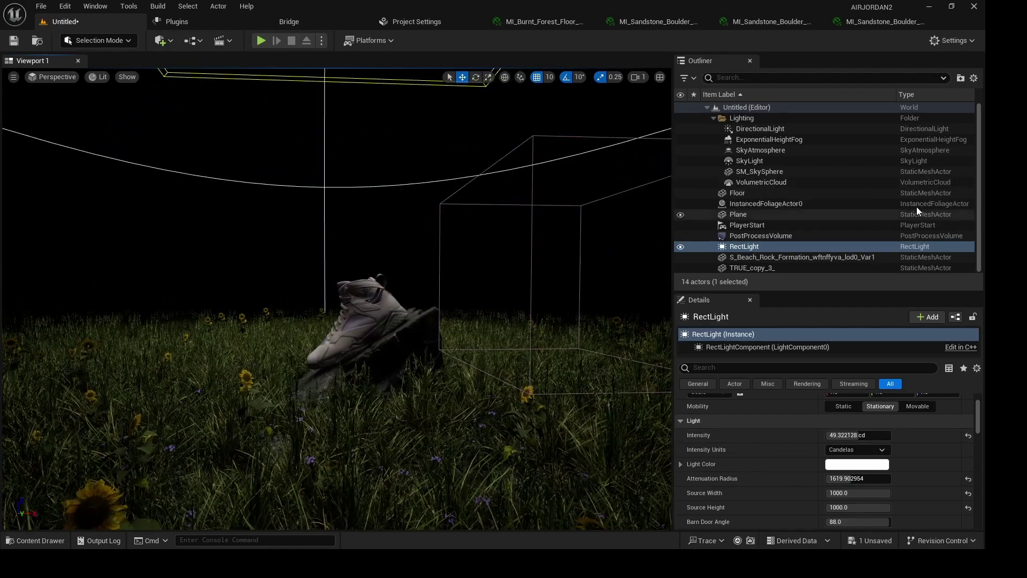
scroll(347, 379, "down", 2)
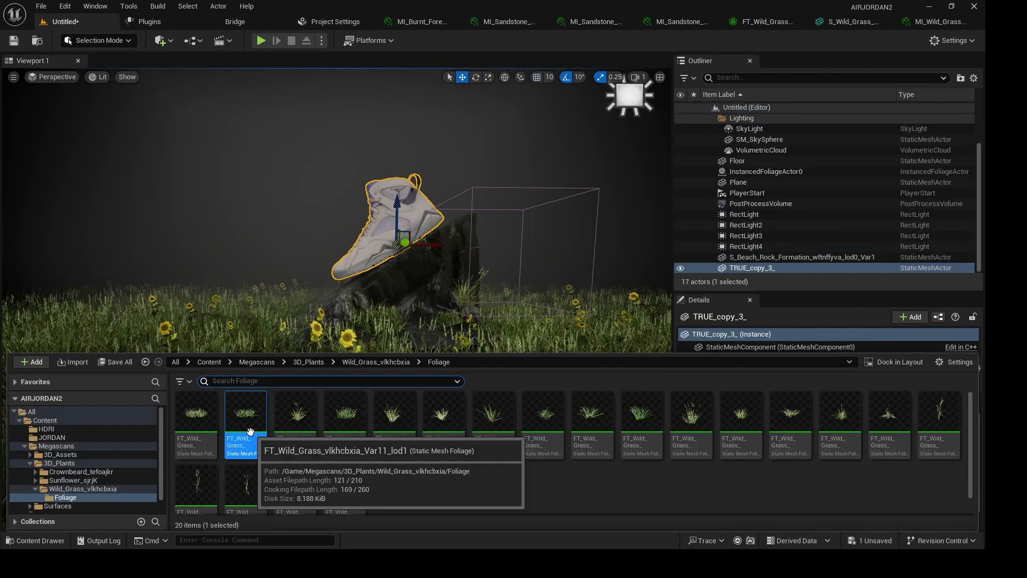
Step: Open the FT_Wild_Grass_vlkhcbxia_Var11_lod1 foliage type, its static mesh, and the mesh's first material instance
double_click(251, 432)
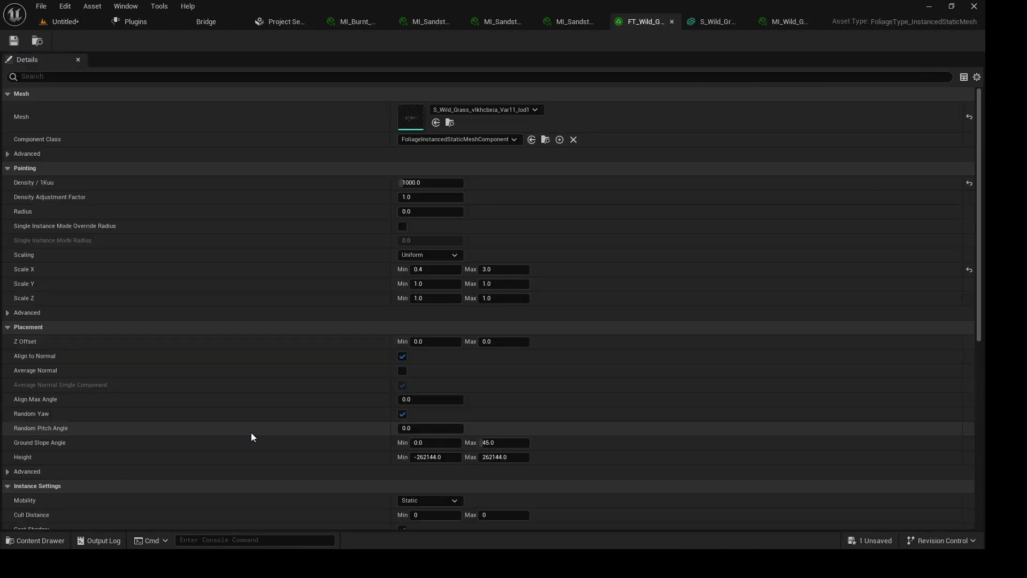
double_click(410, 118)
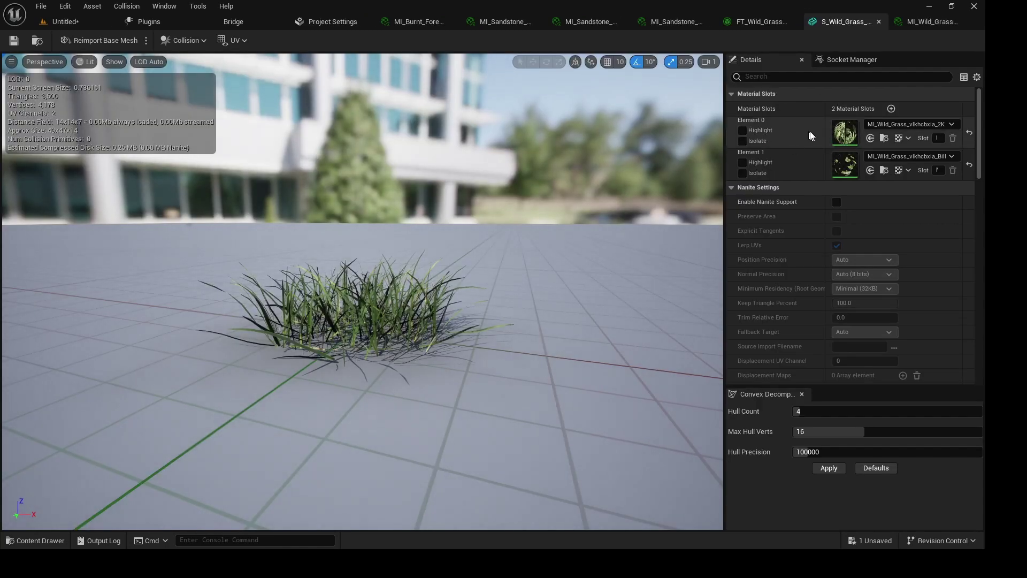
double_click(846, 132)
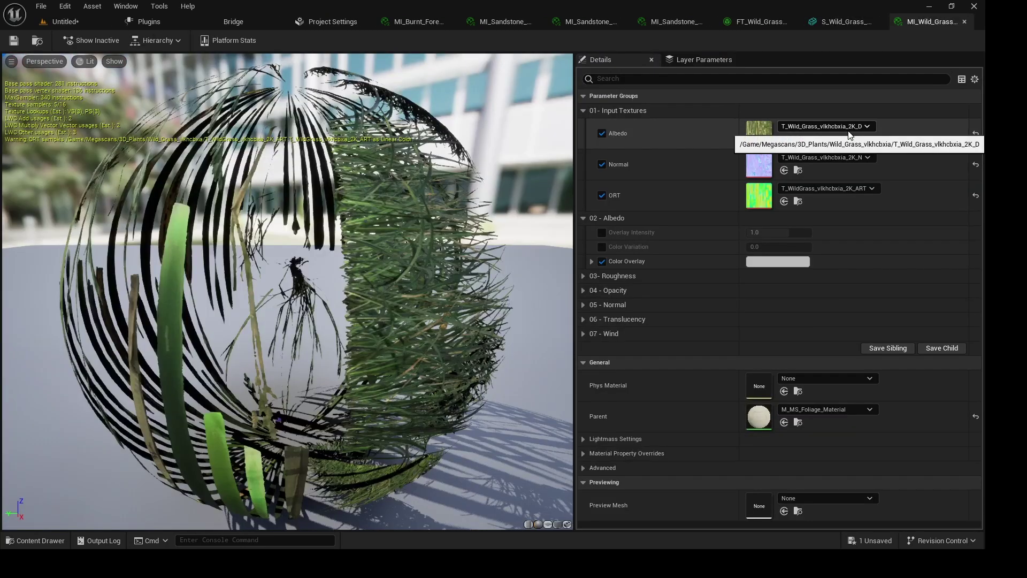
Step: Disable the grass material's albedo texture, set its Color Overlay to a grey value of about 0.224, and save it
left_click(602, 133)
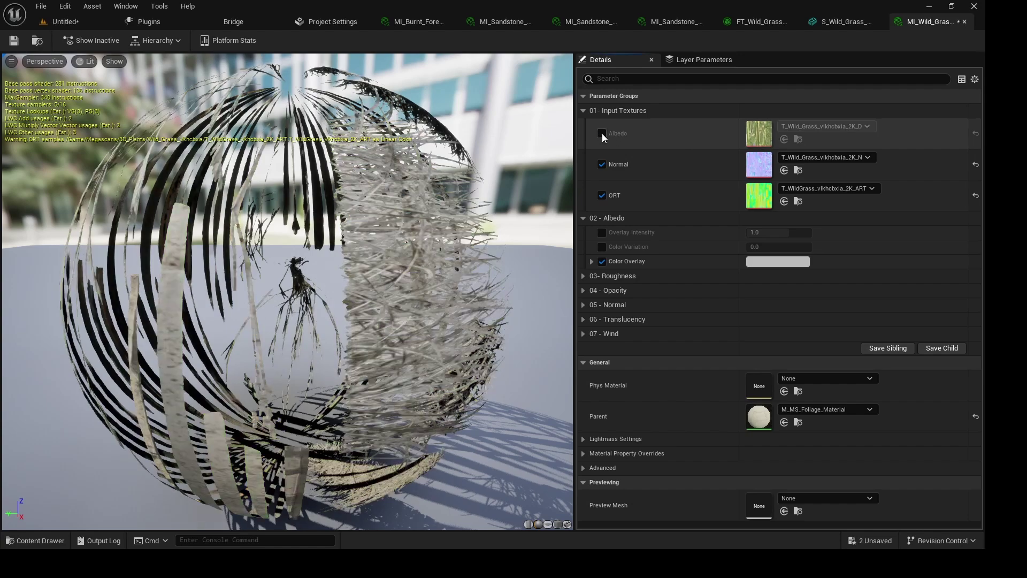
left_click(781, 263)
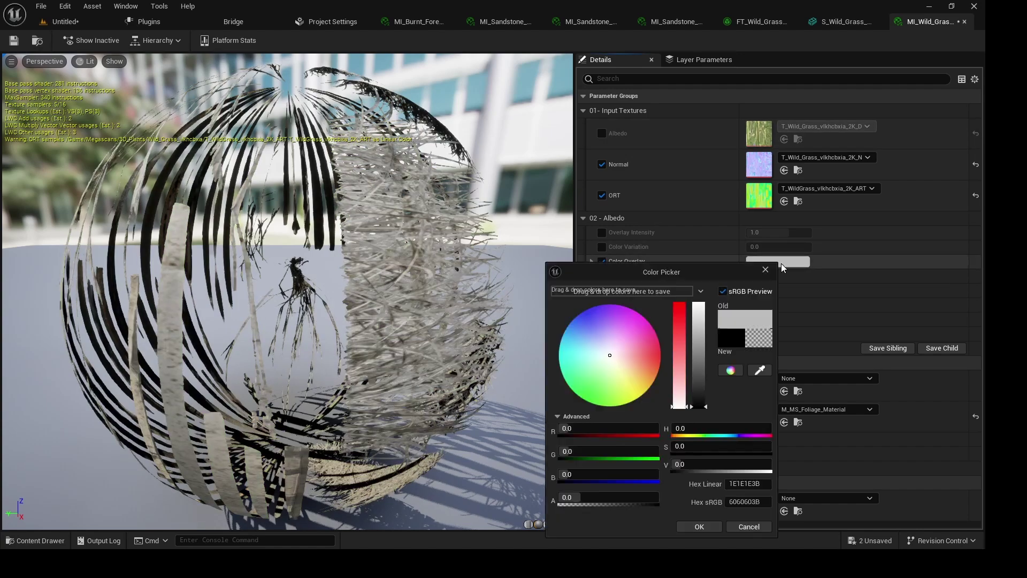
left_click(698, 383)
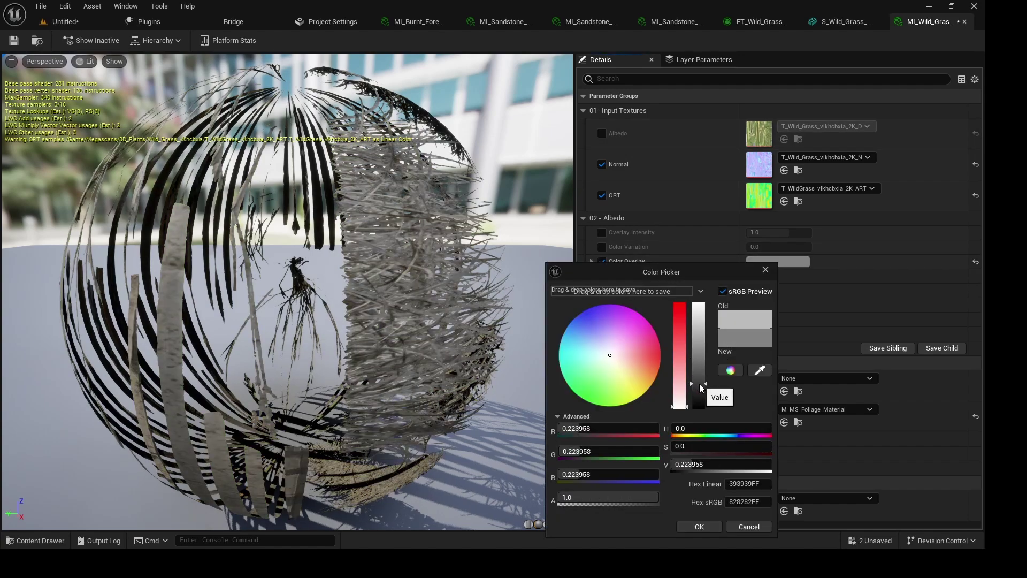
left_click(709, 525)
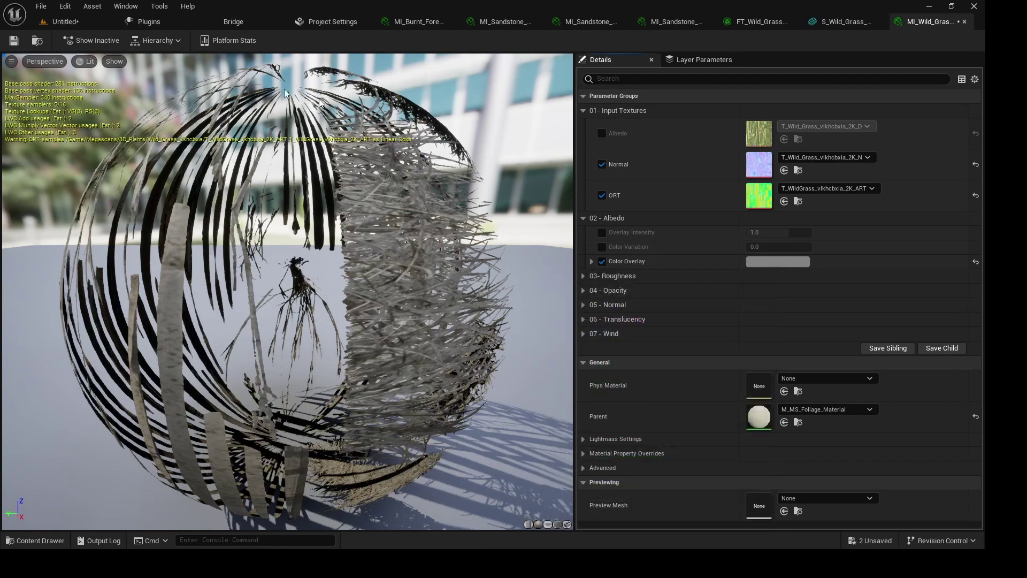
left_click(13, 41)
left_click(65, 21)
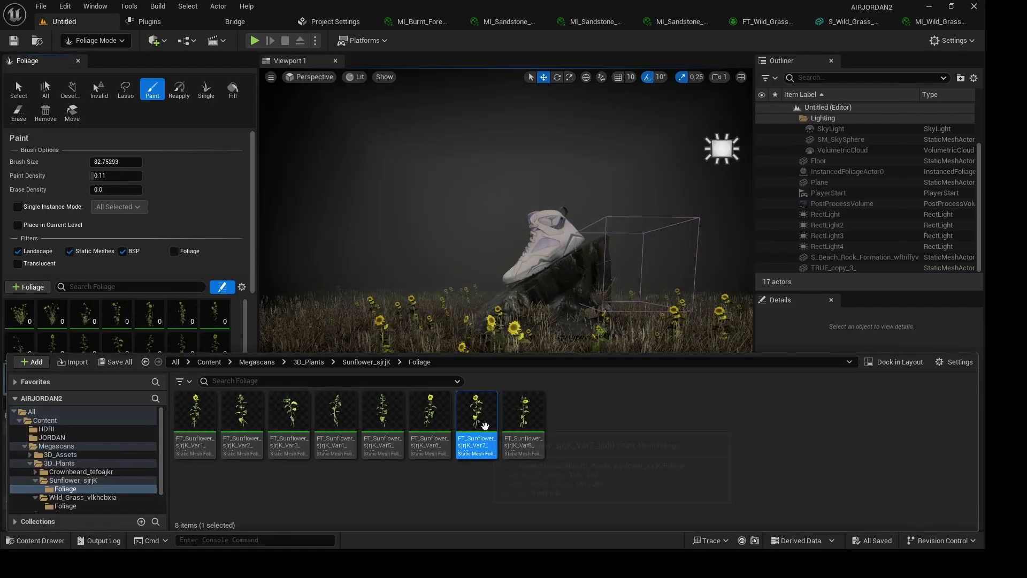
Step: Open the FT_Sunflower_sjrjK_Var7 foliage type, its static mesh, and the mesh's first material instance
double_click(486, 426)
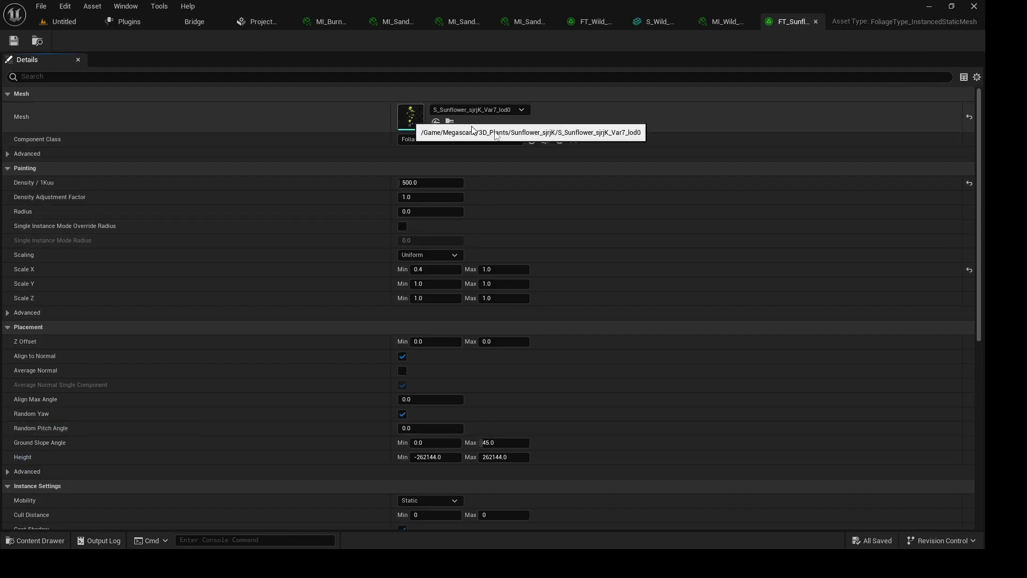
double_click(473, 129)
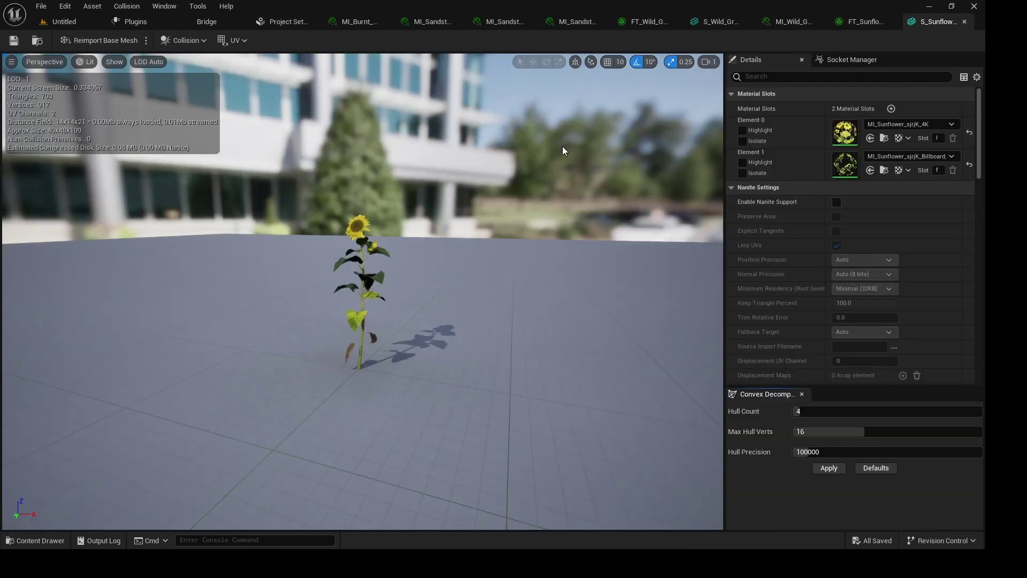
double_click(845, 131)
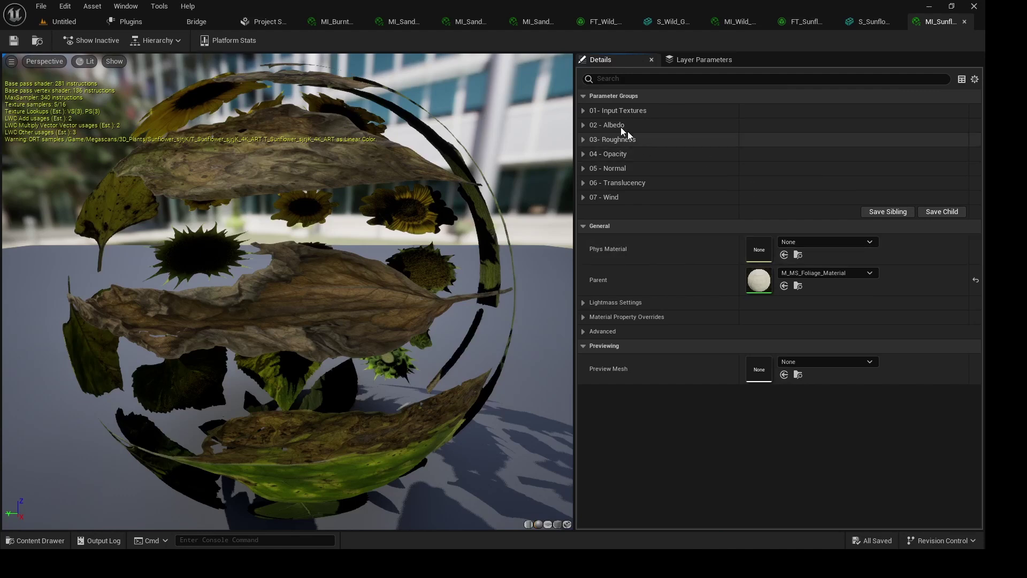
Step: Disable the sunflower material's albedo texture and enable its Color Overlay with a grey value of about 0.302
left_click(583, 110)
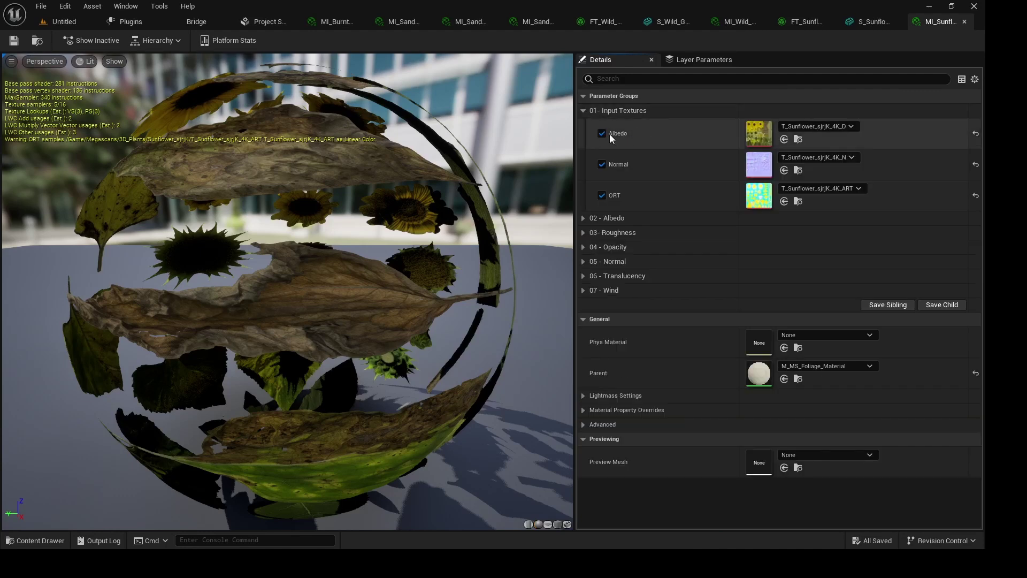
left_click(602, 134)
left_click(584, 218)
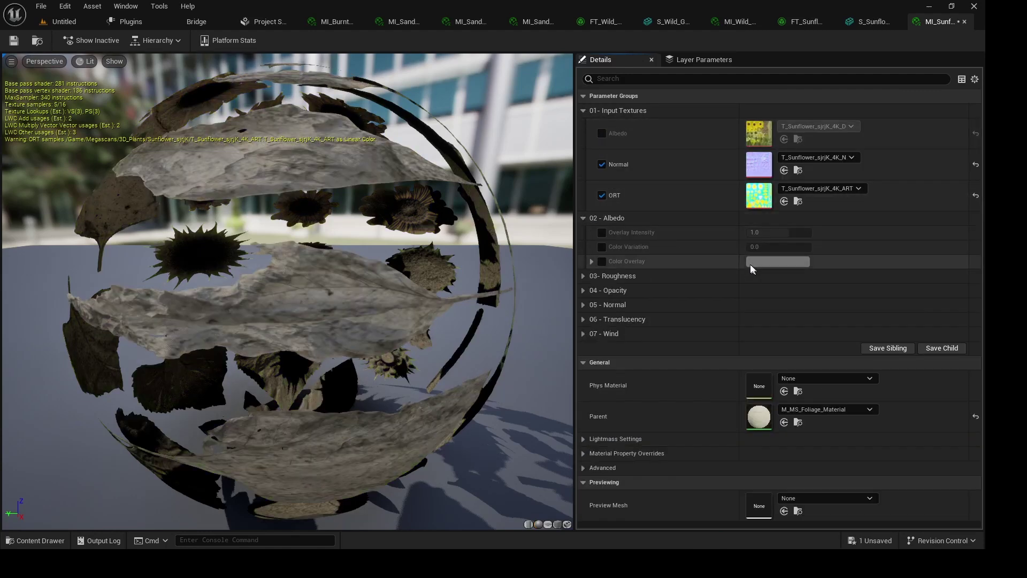
left_click(602, 262)
left_click(779, 261)
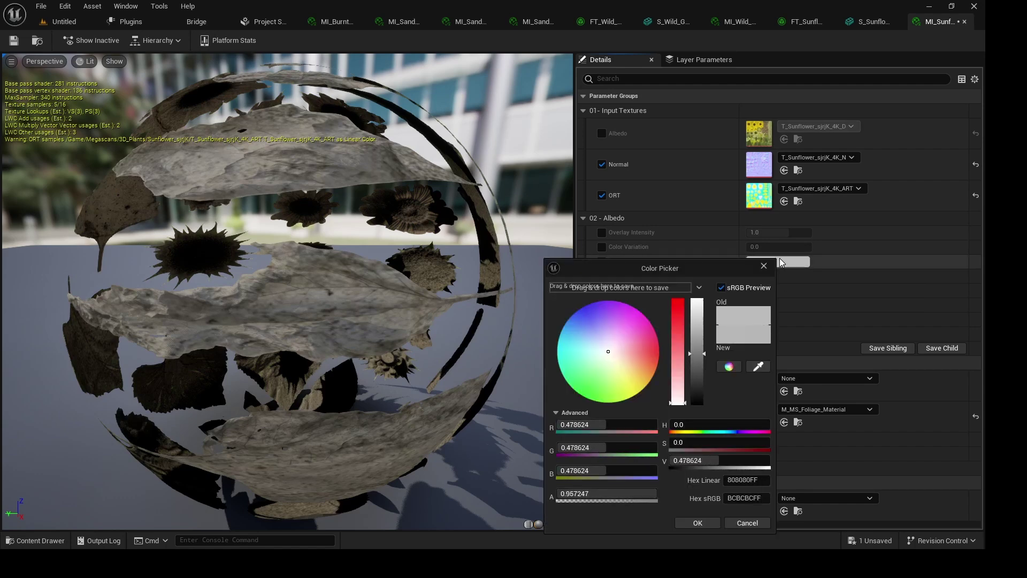
left_click(696, 372)
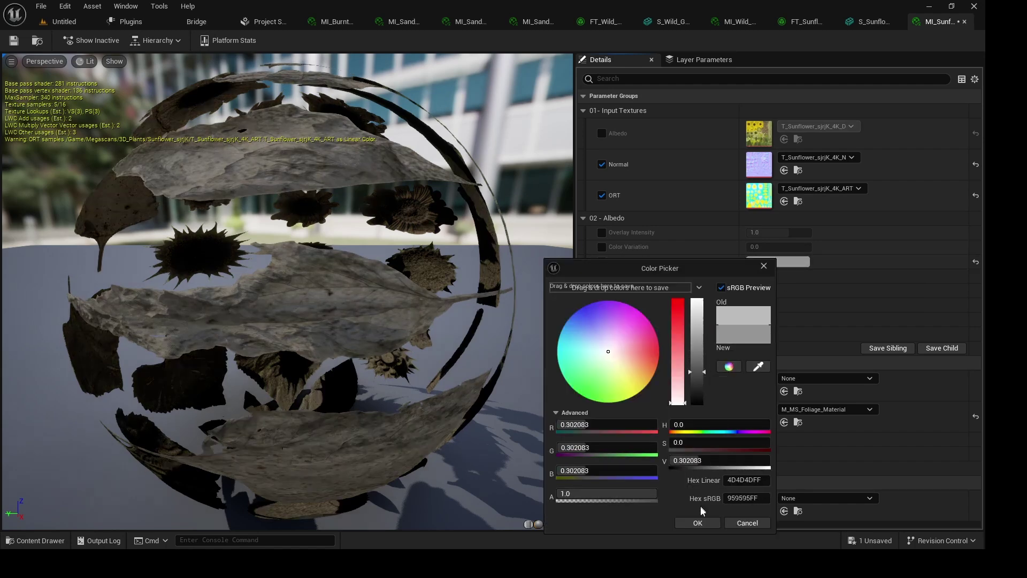
left_click(700, 522)
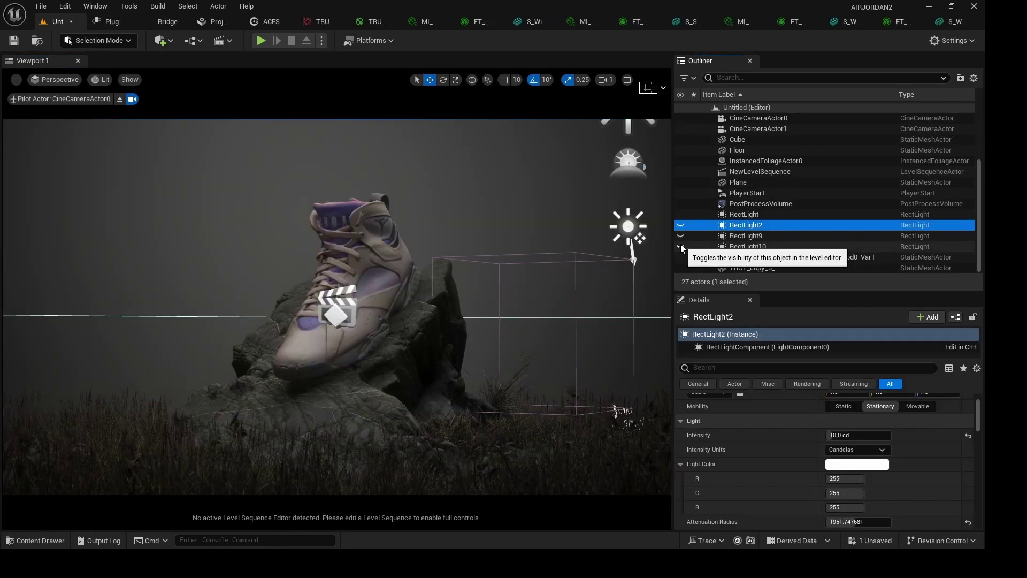
Step: Save the level, and toggle the visibility of RectLight10 and RectLight2 to compare their effect on the sneaker
key("ctrl+s")
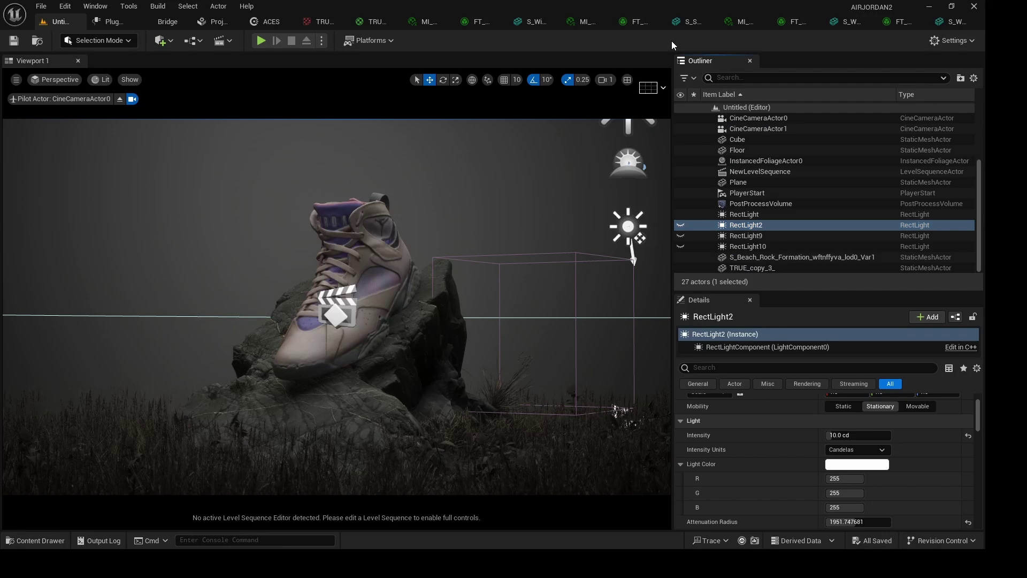
left_click(687, 247)
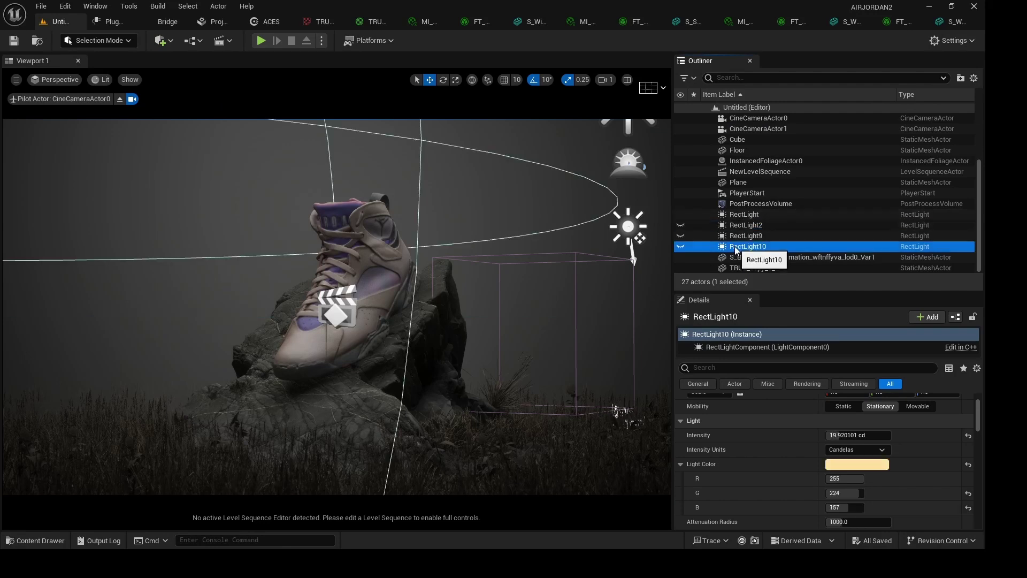
left_click(681, 247)
left_click(682, 225)
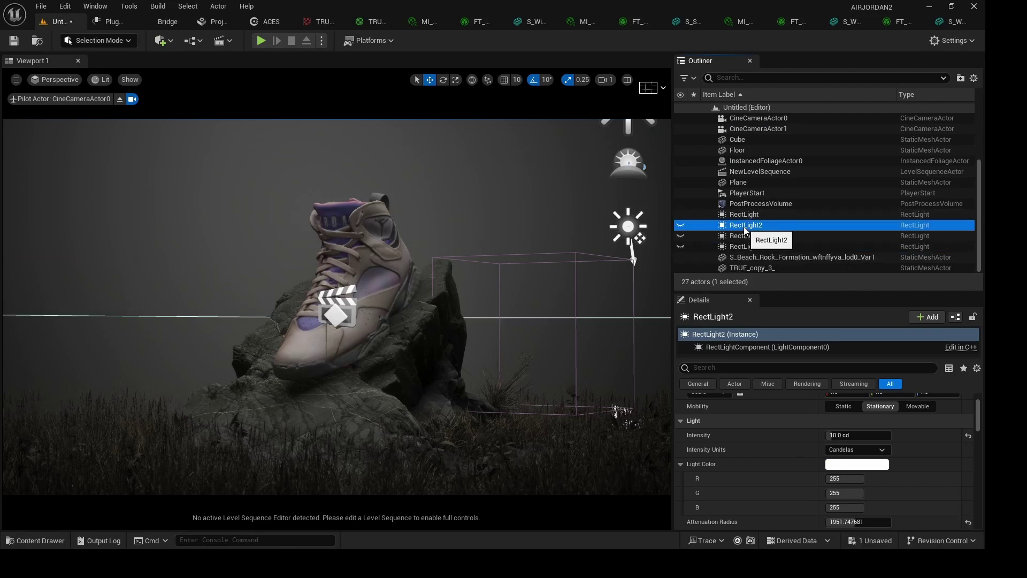
Step: Toggle RectLight2's visibility repeatedly to compare its effect on the sneaker and rock
left_click(681, 226)
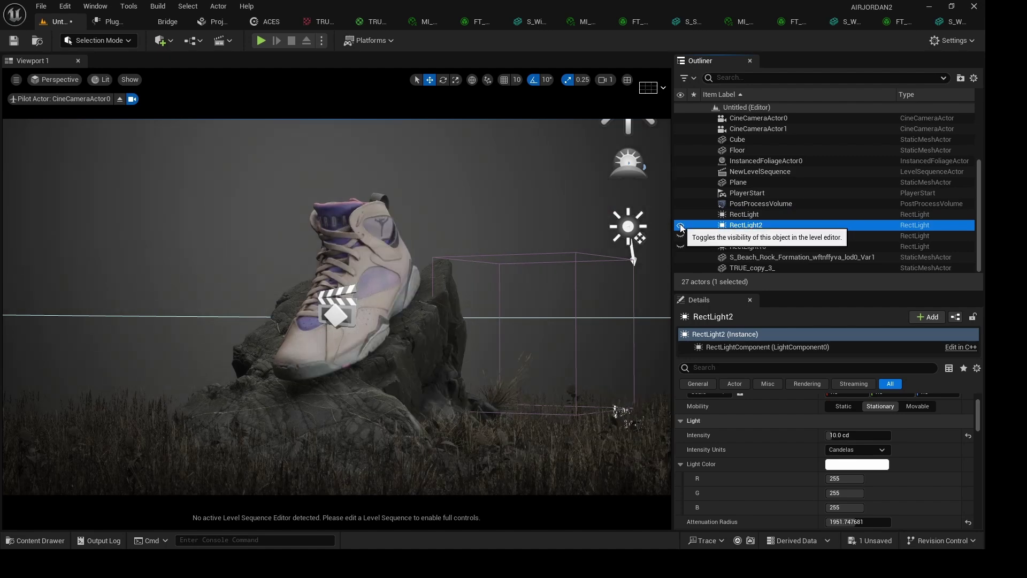
left_click(681, 226)
left_click(681, 226)
left_click(682, 226)
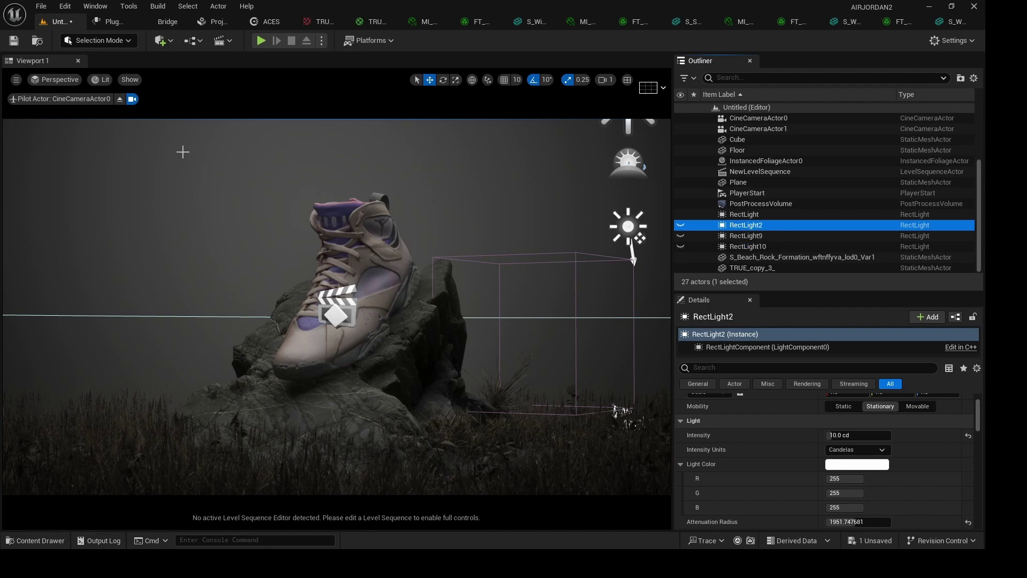
Step: Leave the camera view, set RectLight2's source width to 120 and source height to 80, and move it closer to the sneaker
left_click(120, 99)
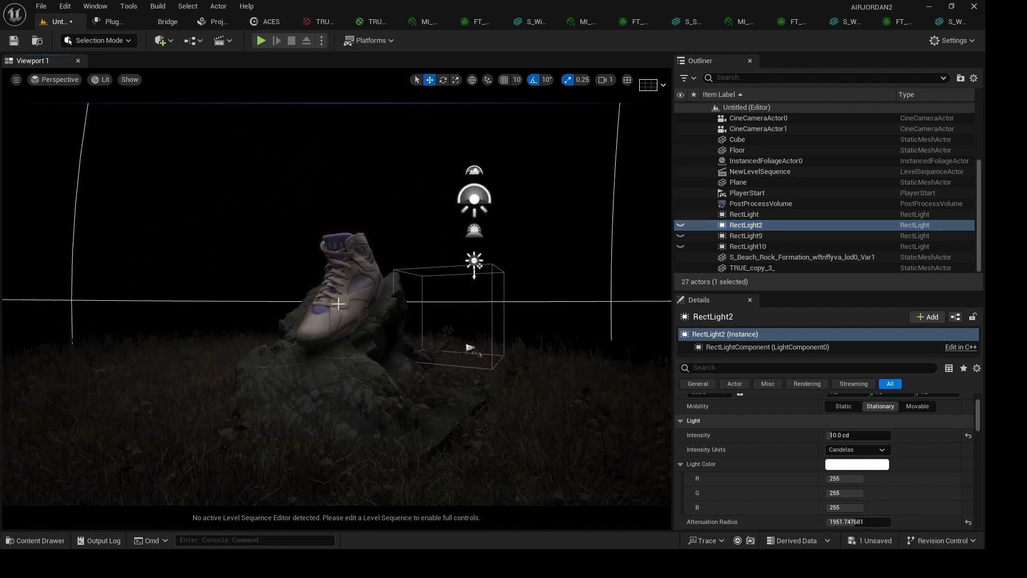
left_click_drag(509, 347, 527, 340, "alt")
right_click_drag(509, 347, 453, 346, "alt")
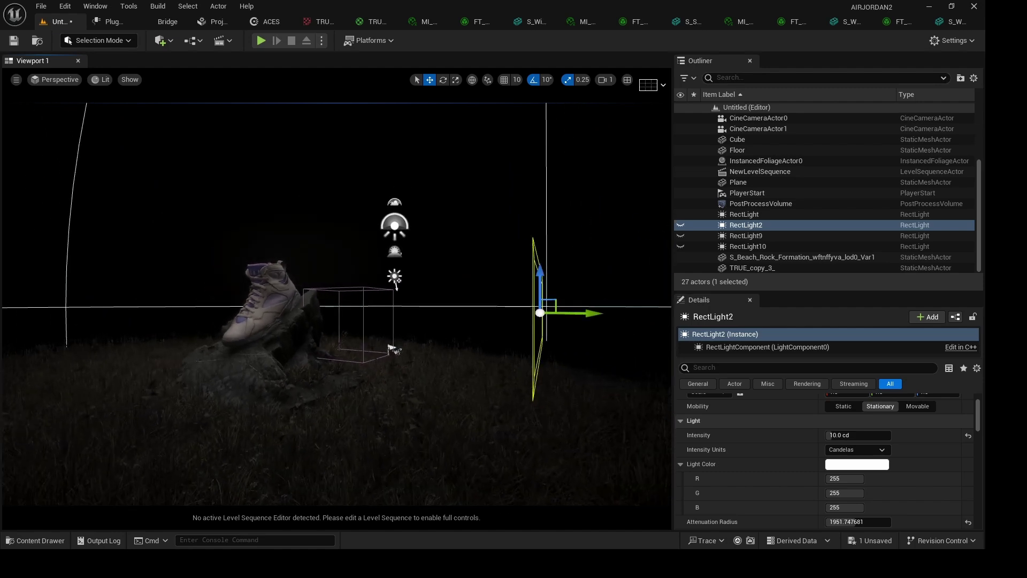
left_click_drag(627, 327, 564, 355, "alt")
scroll(796, 448, "down", 4)
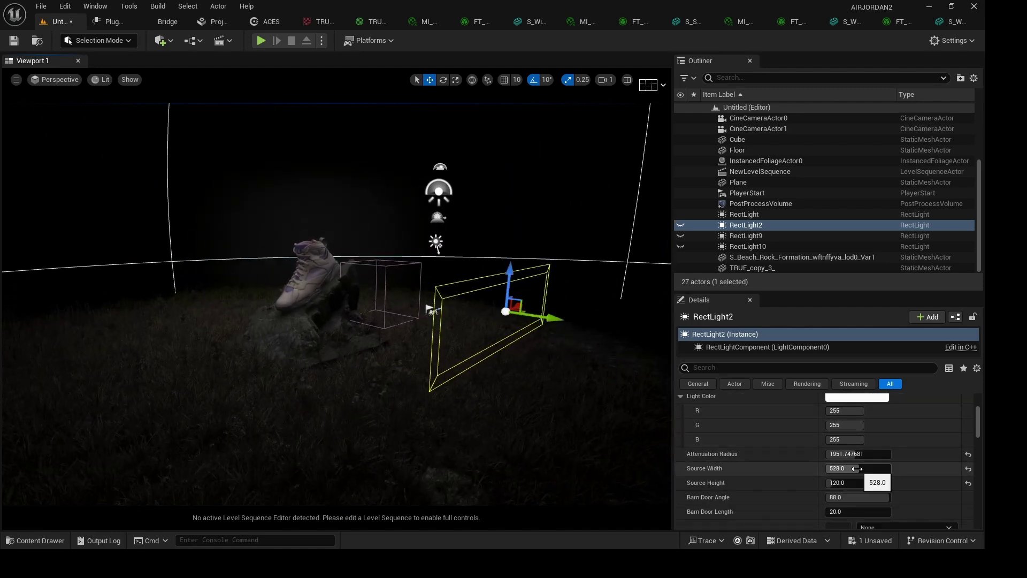
left_click_drag(855, 469, 842, 469)
left_click_drag(578, 400, 551, 405, "alt")
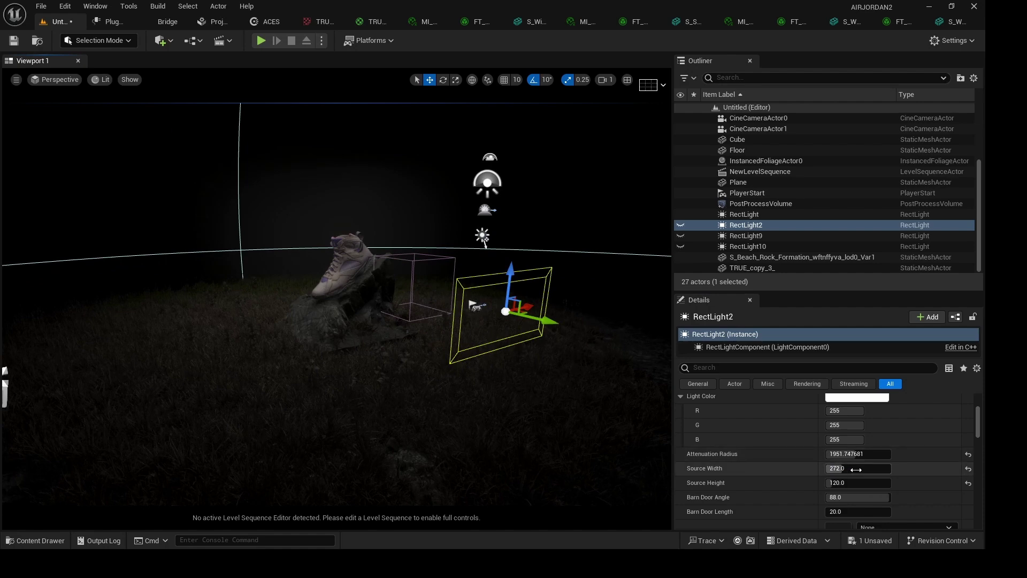
mouse_move(855, 470)
left_mouse_down()
mouse_move(859, 484)
mouse_move(845, 469)
left_mouse_up()
left_click_drag(535, 324, 434, 303, "alt")
right_click_drag(434, 304, 434, 304)
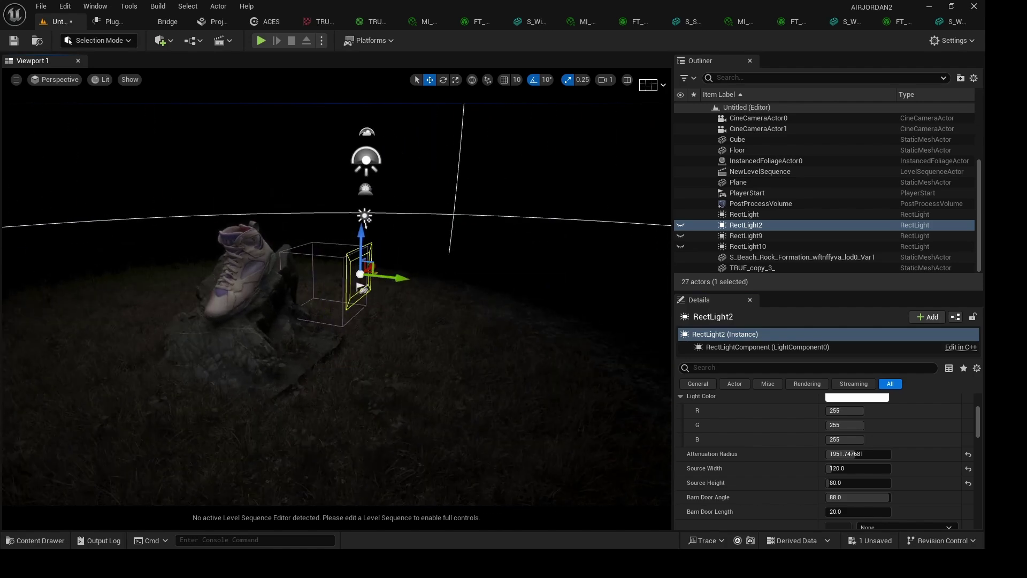
Step: Look through CineCameraActor0 again, make RectLight2 visible, and lower its intensity
left_click(59, 80)
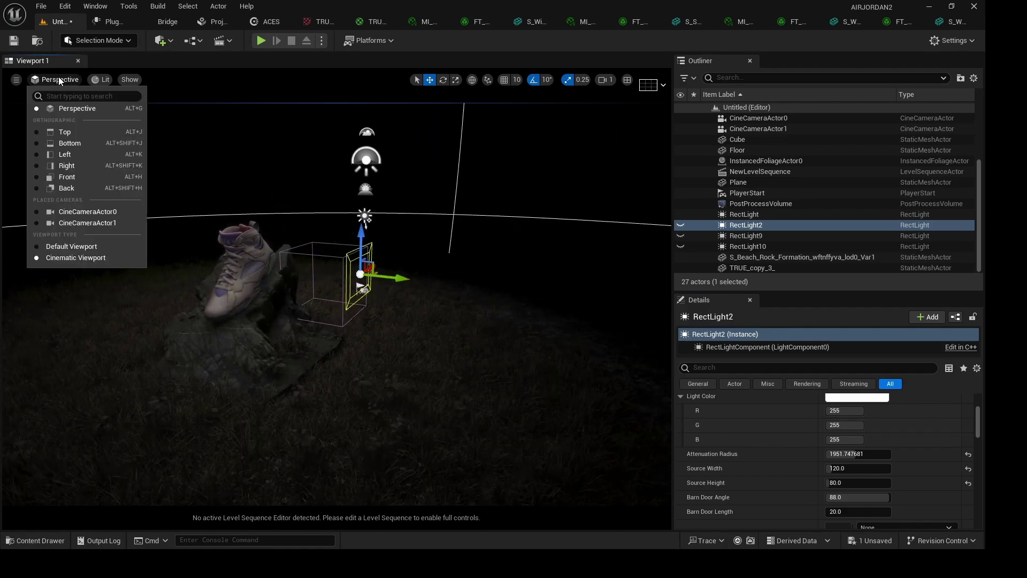
left_click(95, 211)
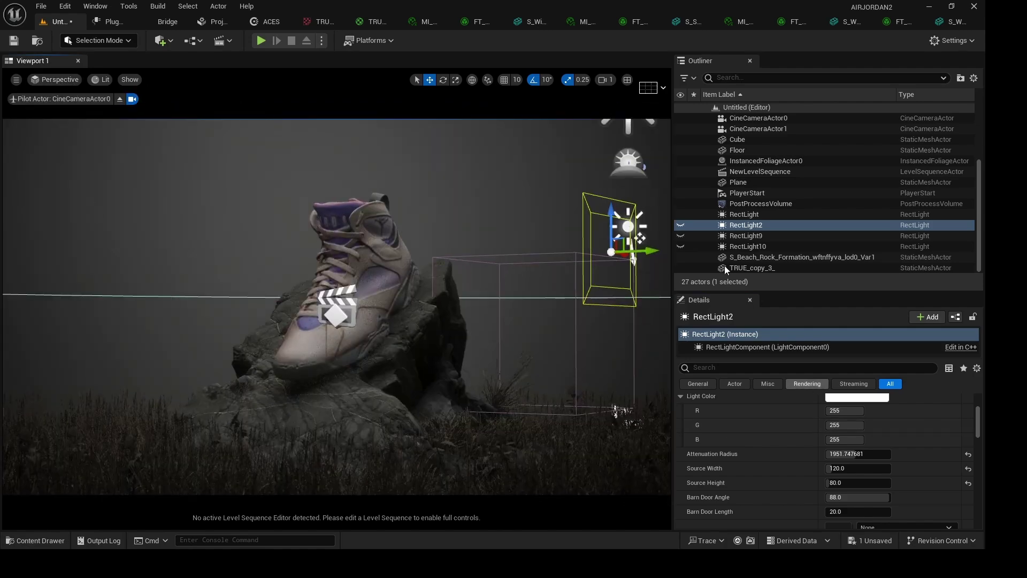
left_click(681, 226)
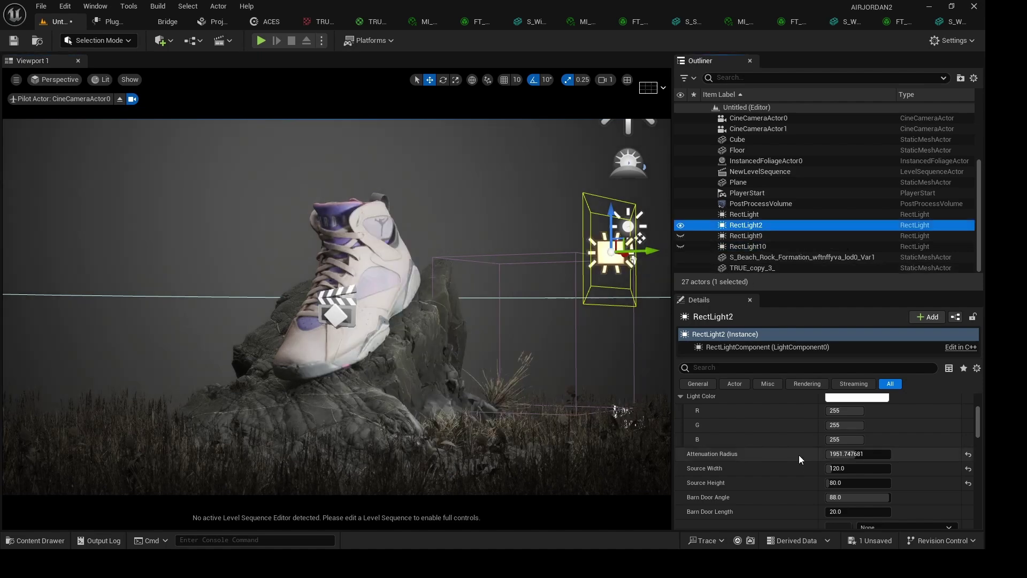
scroll(798, 460, "up", 2)
scroll(798, 461, "up", 3)
left_click_drag(859, 470, 802, 469)
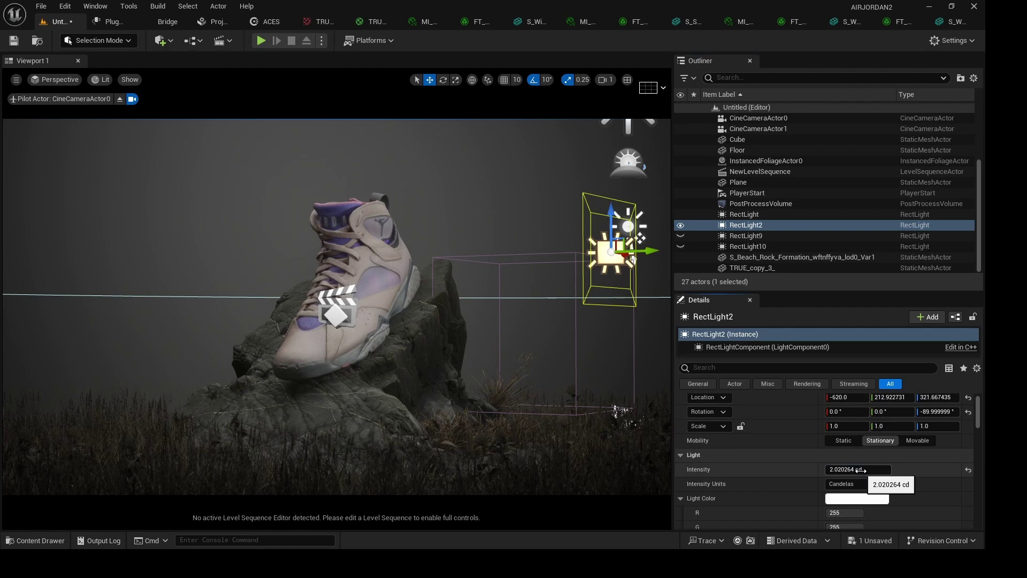
mouse_move(861, 470)
left_mouse_down()
mouse_move(827, 470)
mouse_move(859, 470)
left_mouse_up()
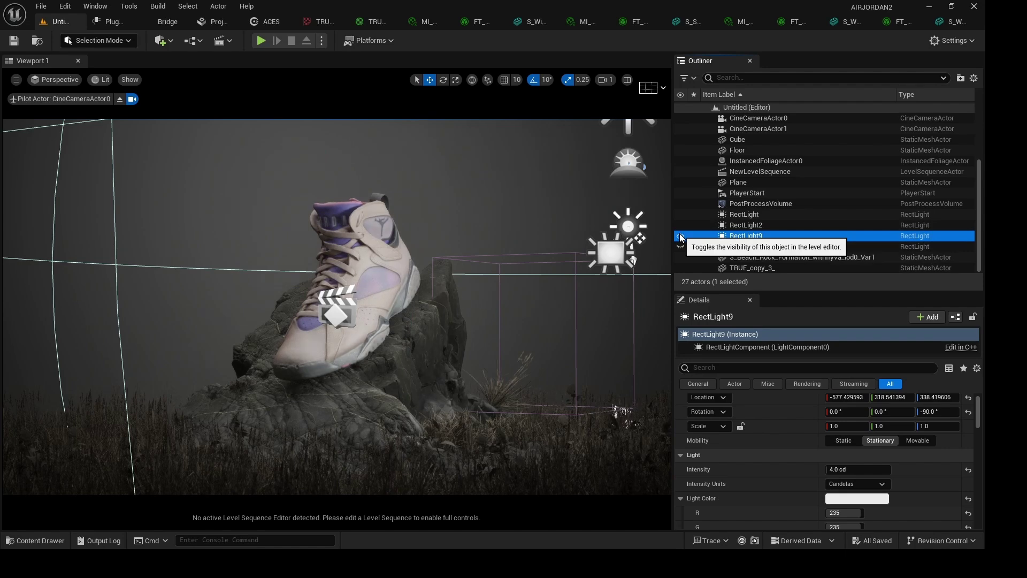
Step: Outside the camera view, move the visible RectLight9 behind the sneaker to about -361, 27, 360 and rotate it to about -130° around Z
left_click(681, 236)
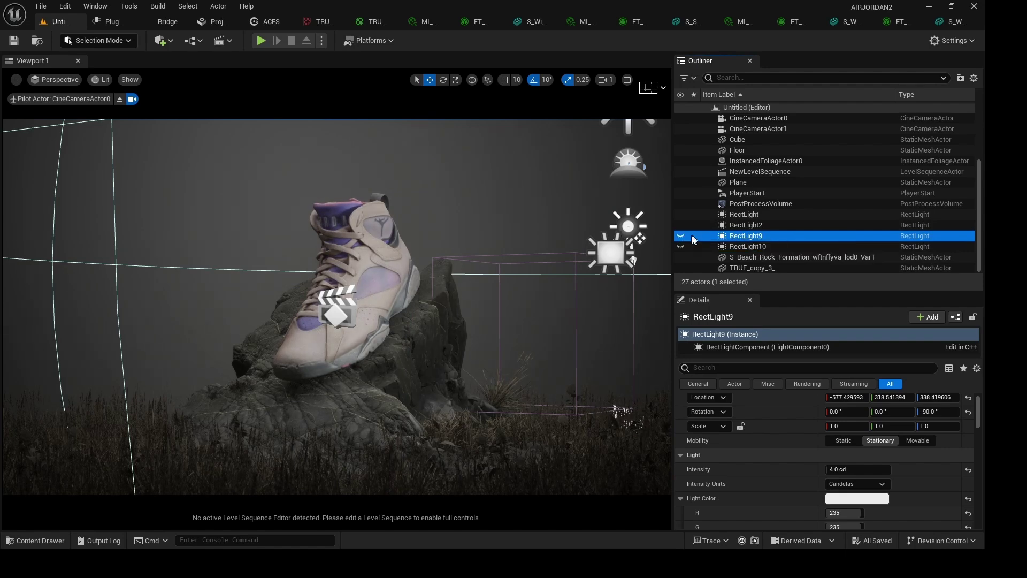
left_click(680, 236)
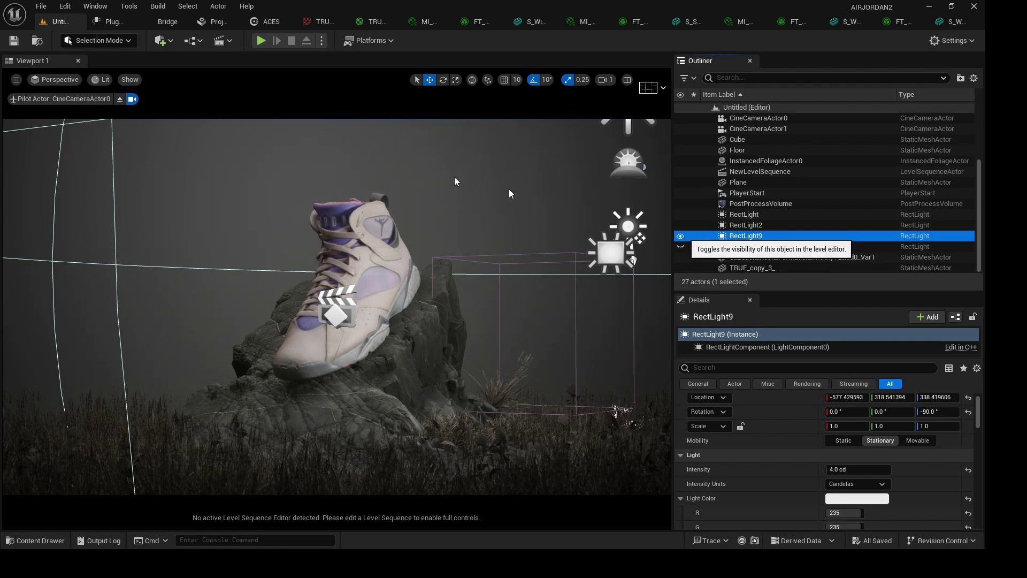
left_click(120, 99)
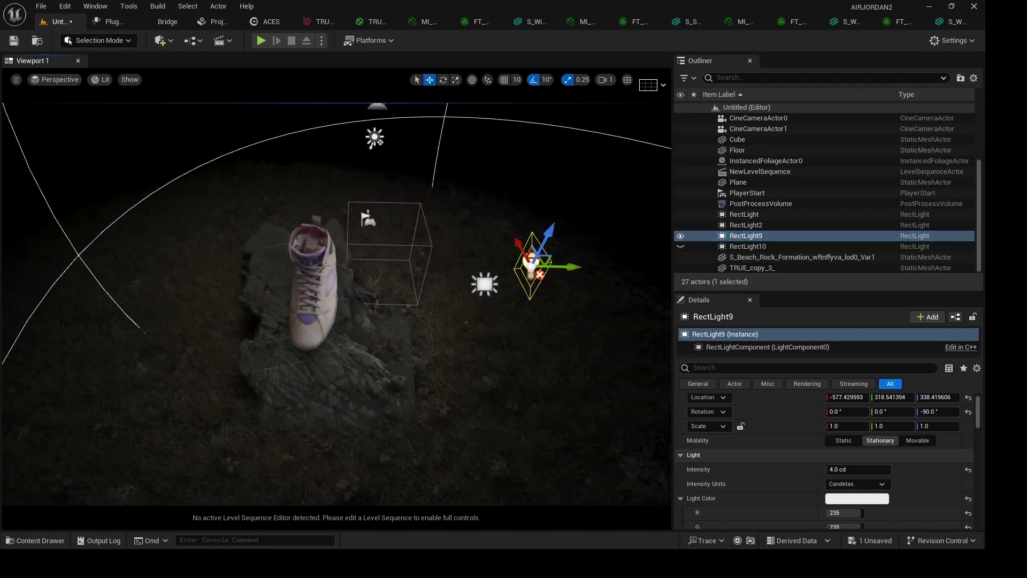
left_click_drag(337, 299, 222, 326, "alt")
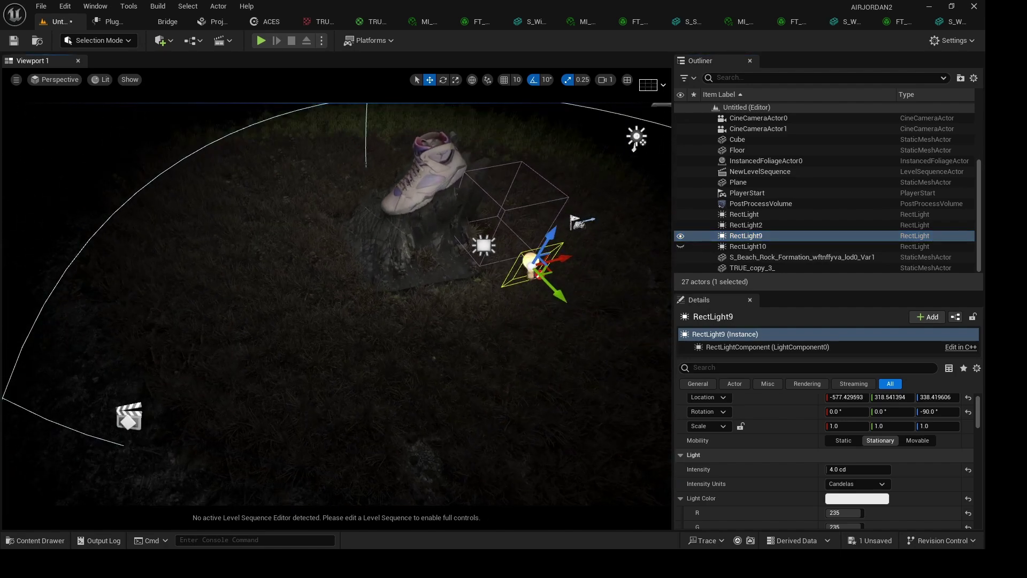
left_click_drag(545, 274, 557, 212)
key("e")
left_click_drag(540, 241, 551, 222, "alt")
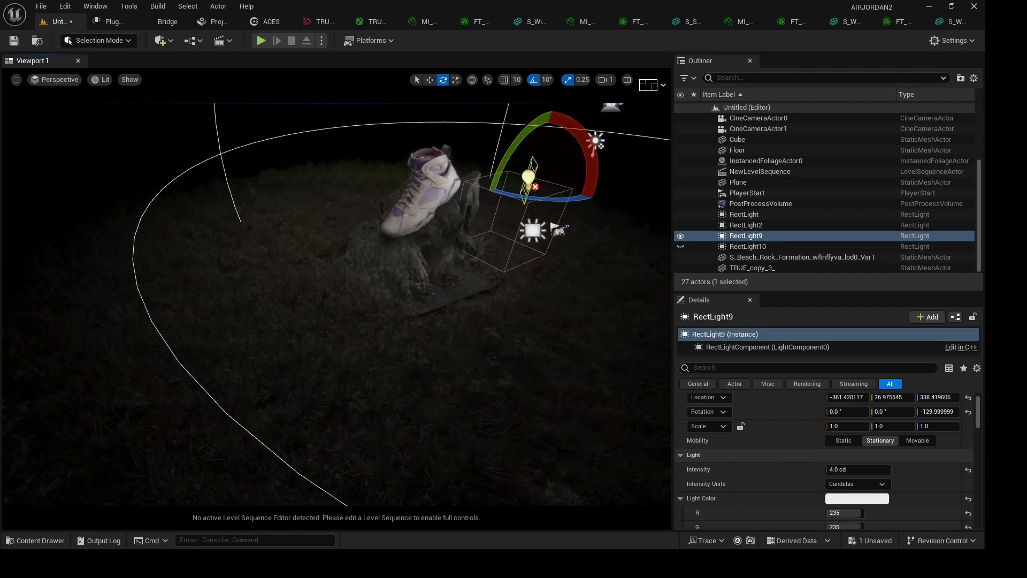
left_click_drag(488, 284, 471, 273, "alt")
key("w")
left_click_drag(538, 149, 542, 139)
Step: Return to the CineCameraActor0 view, toggle RectLight9's visibility to compare its effect, and deselect the light
left_click(51, 84)
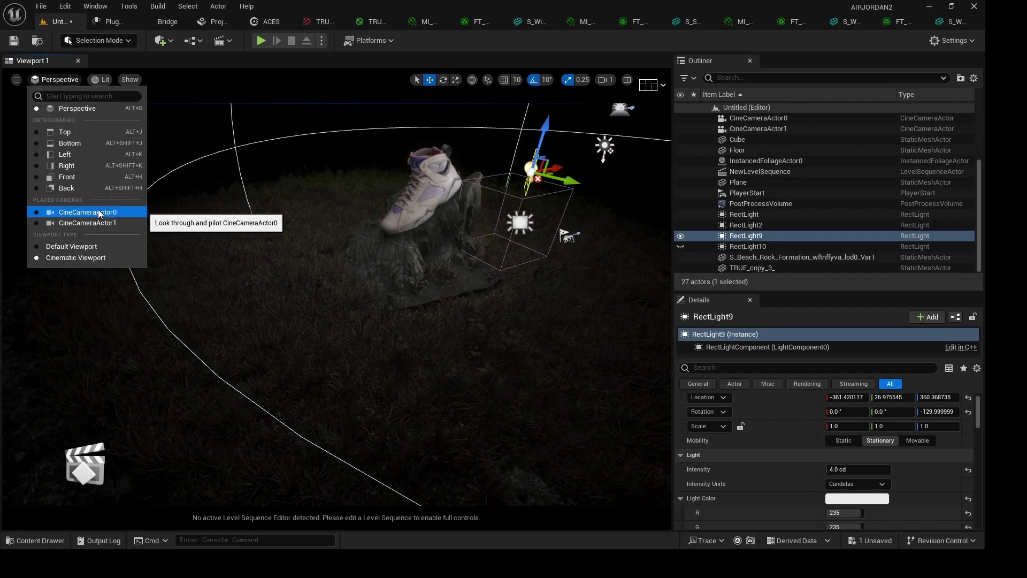
left_click(100, 213)
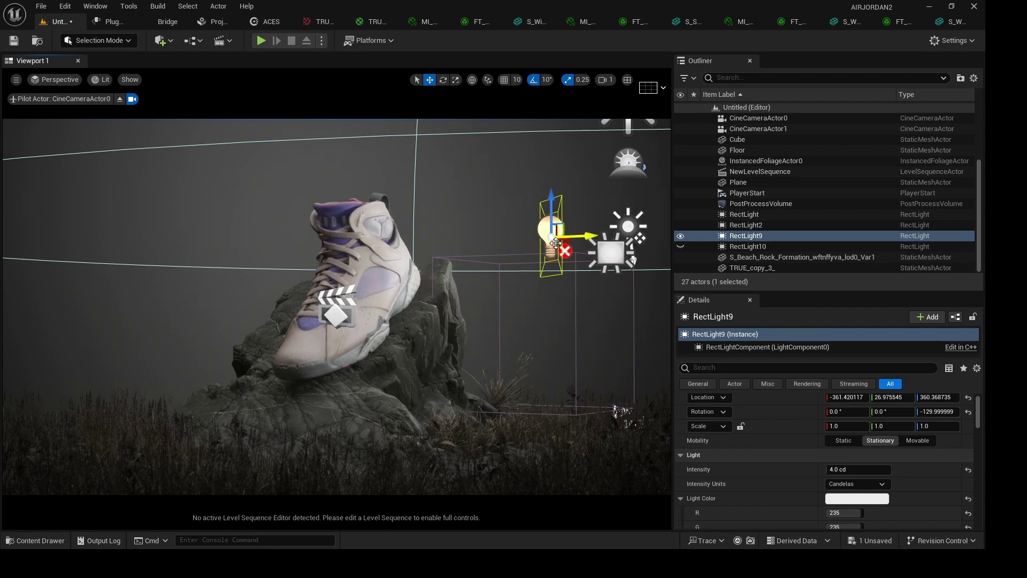
left_click(681, 236)
left_click(680, 237)
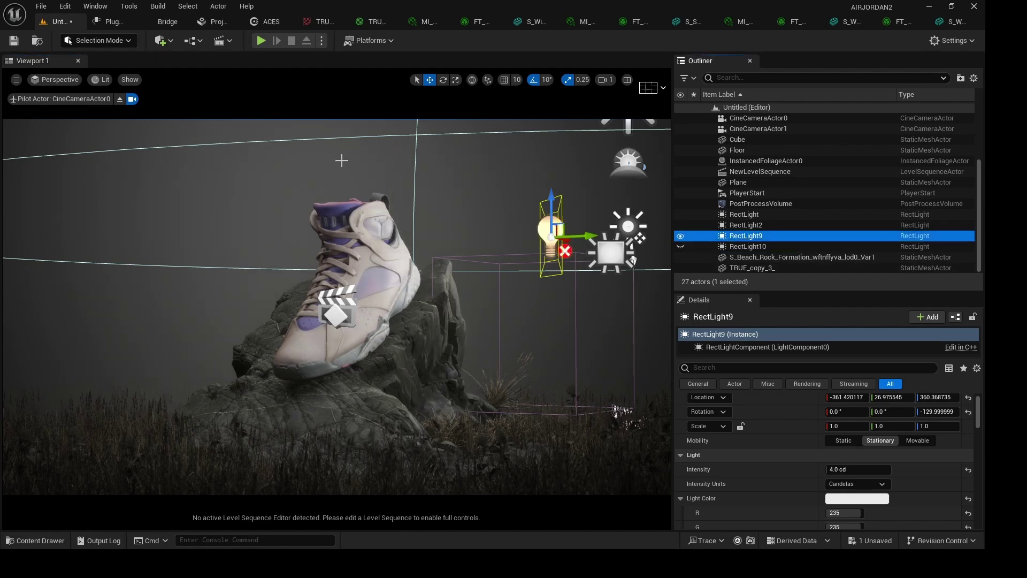
left_click(341, 160)
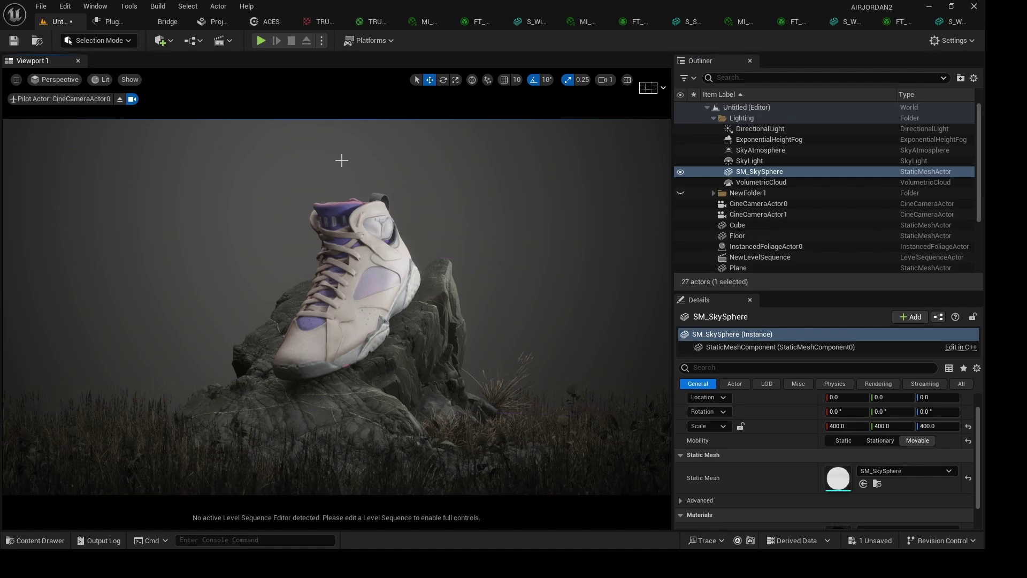
Step: Make RectLight10 visible, leave the camera view, and move the light toward the sneaker to about X -836, Y -378
scroll(739, 248, "down", 2)
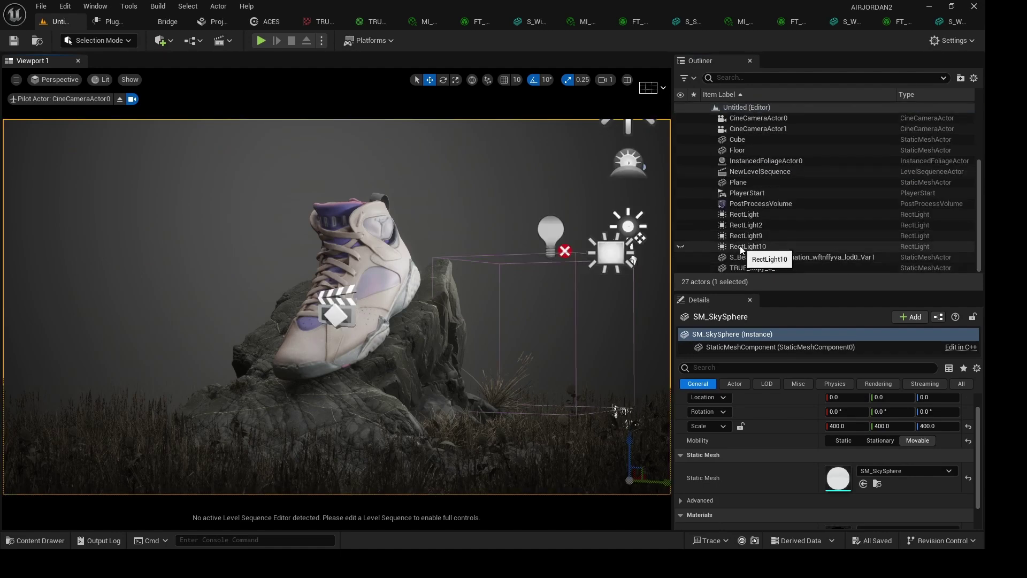
left_click(739, 248)
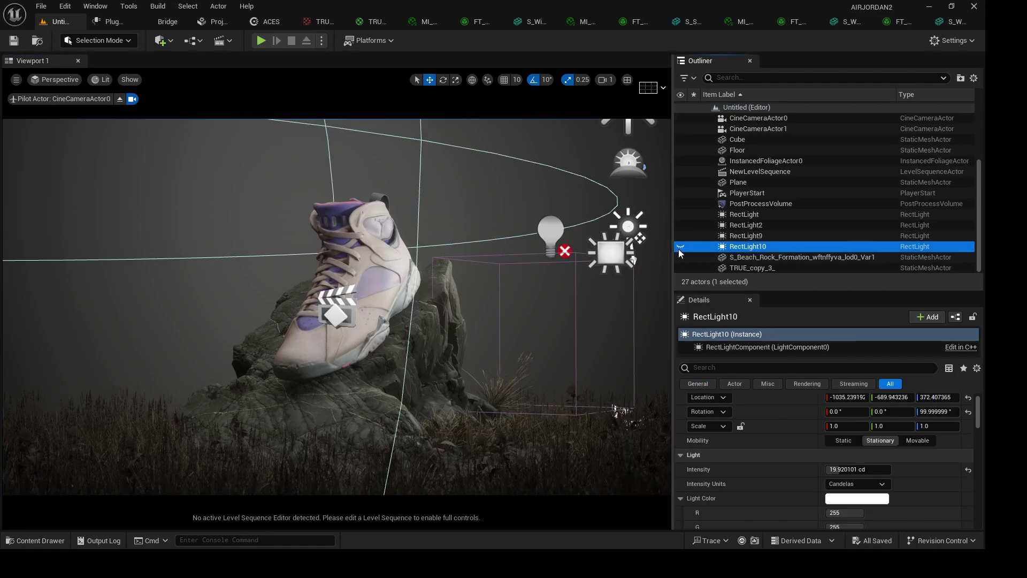
left_click(119, 101)
scroll(119, 103, "up", 3)
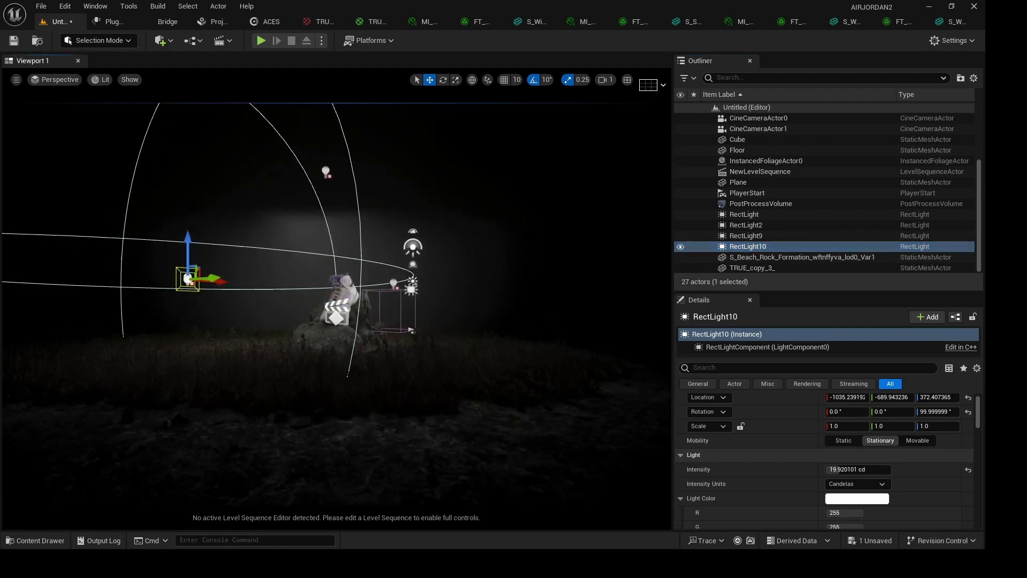
left_click_drag(167, 269, 236, 329, "alt")
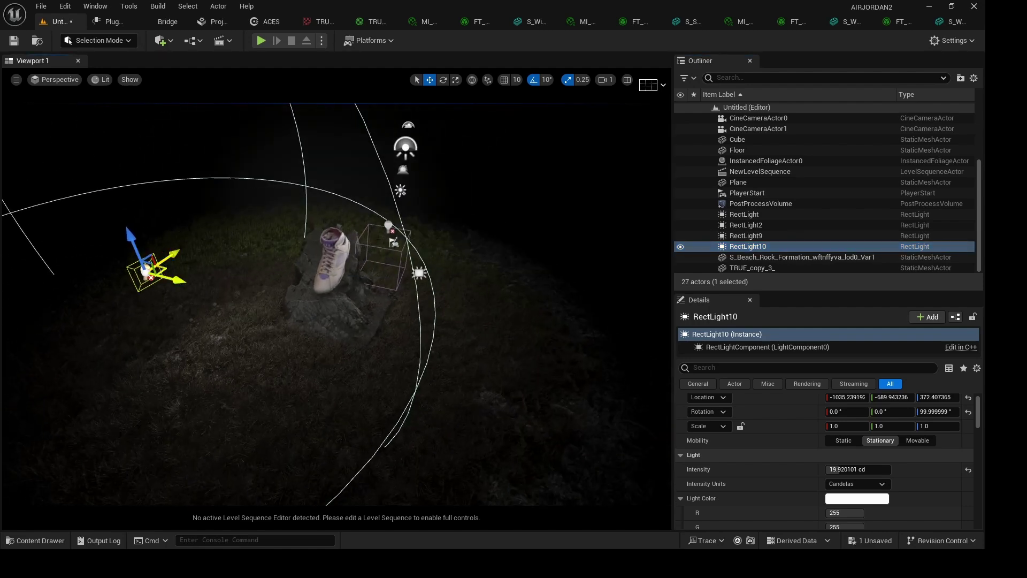
left_click_drag(162, 267, 266, 258)
scroll(282, 337, "up", 5)
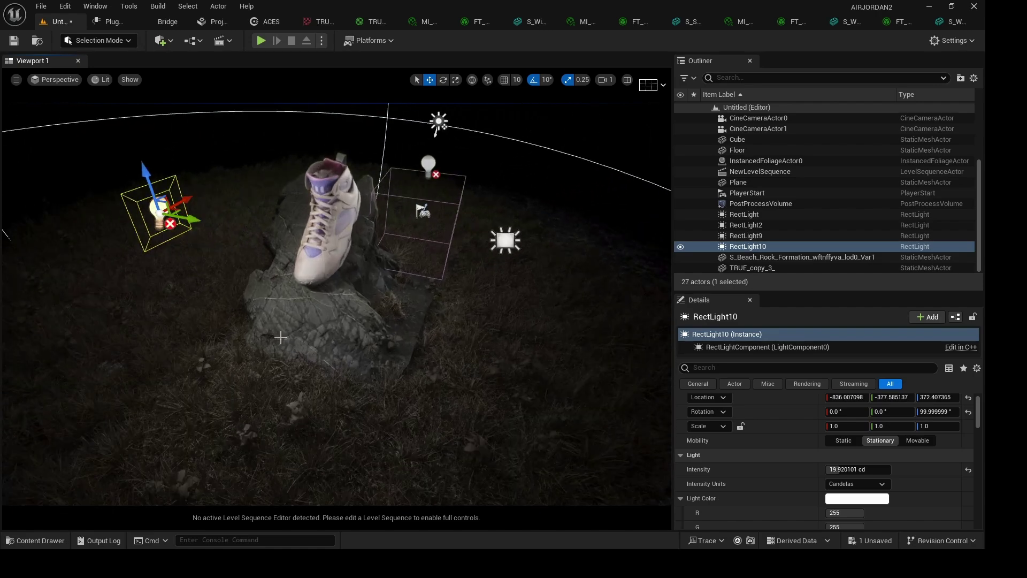
Step: Rotate RectLight10 to about 50° around Z to face the sneaker and reposition it at about -874, -264, 326
left_click_drag(282, 337, 295, 391, "alt")
scroll(161, 209, "down", 3)
key("e")
mouse_move(177, 246)
left_mouse_down()
mouse_move(174, 236)
mouse_move(183, 242)
mouse_move(174, 260)
left_mouse_up()
key("w")
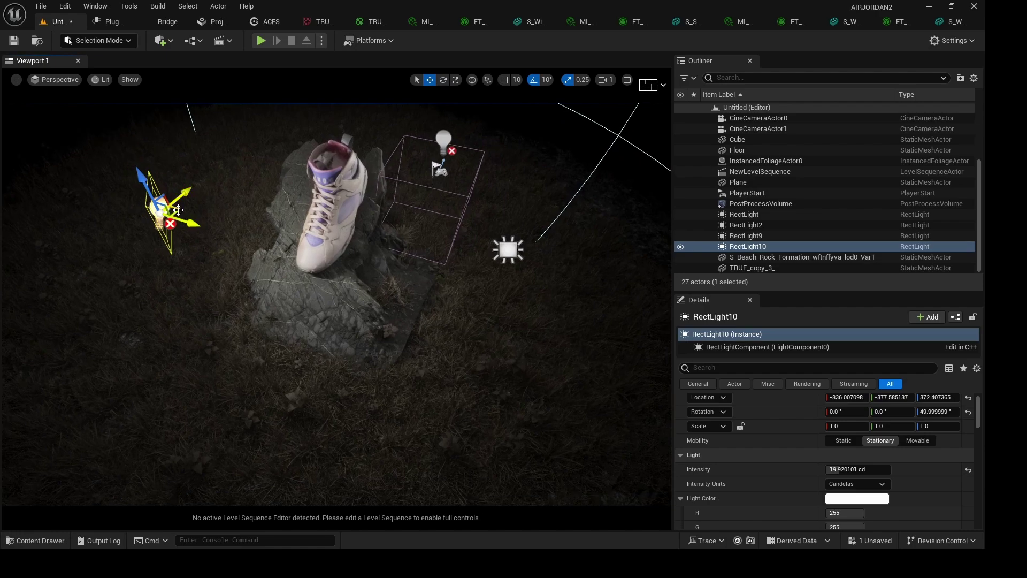
left_click_drag(178, 210, 196, 243)
Step: Look through CineCameraActor0, reduce RectLight10's intensity, and check the shot in game view
left_click(56, 80)
left_click(90, 215)
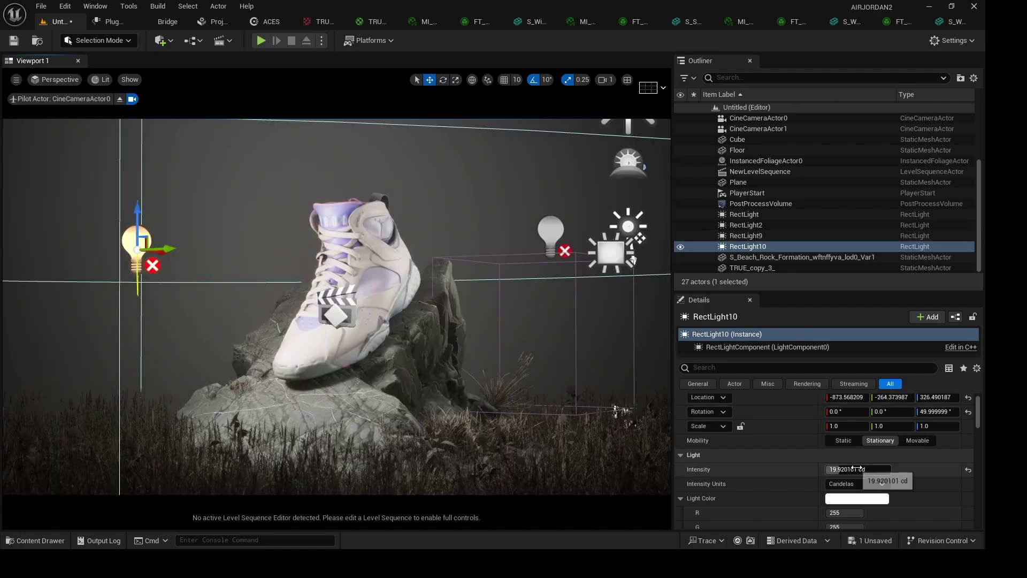
left_click_drag(857, 469, 845, 470)
left_click(424, 183)
key("g")
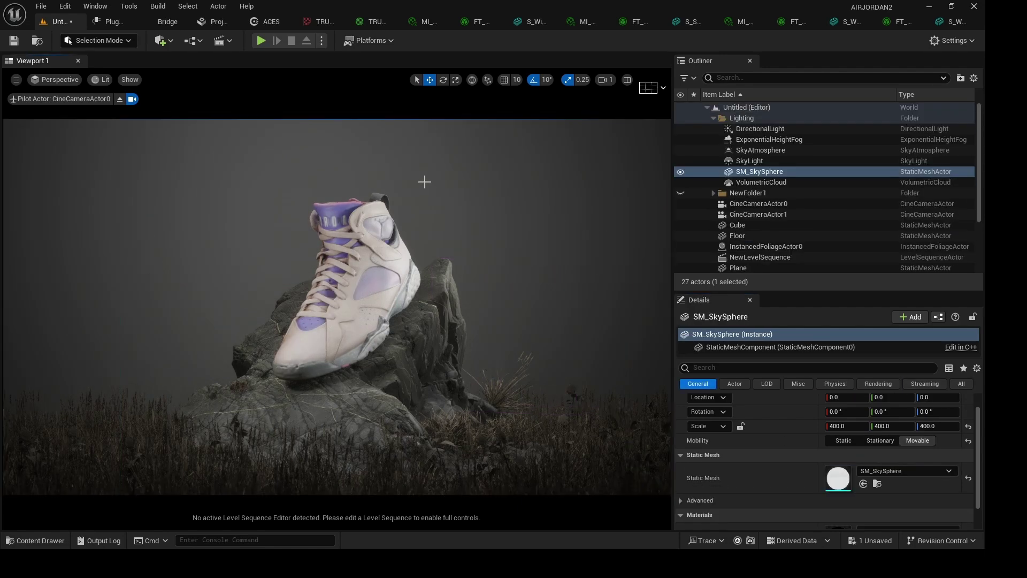
key("g")
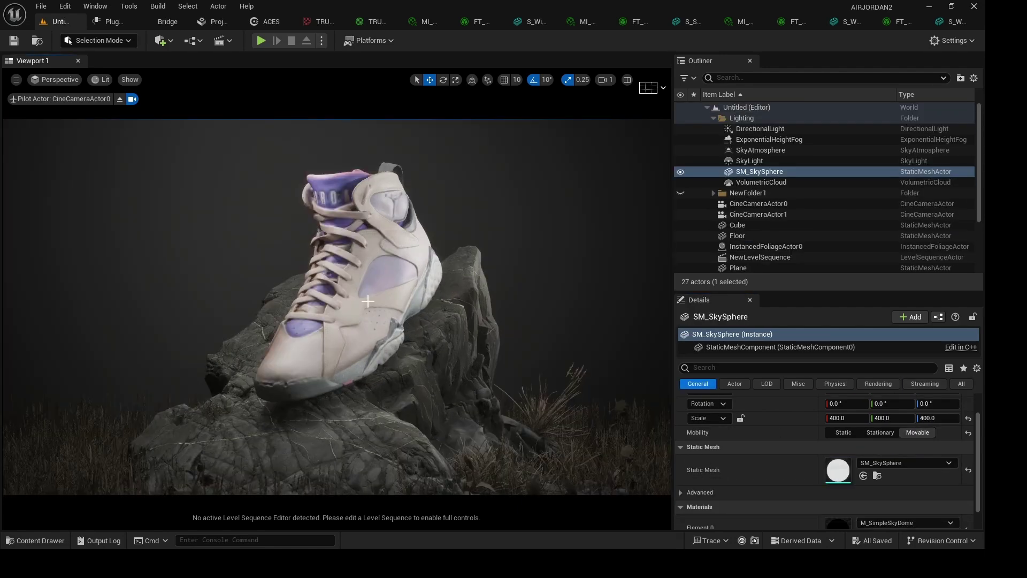
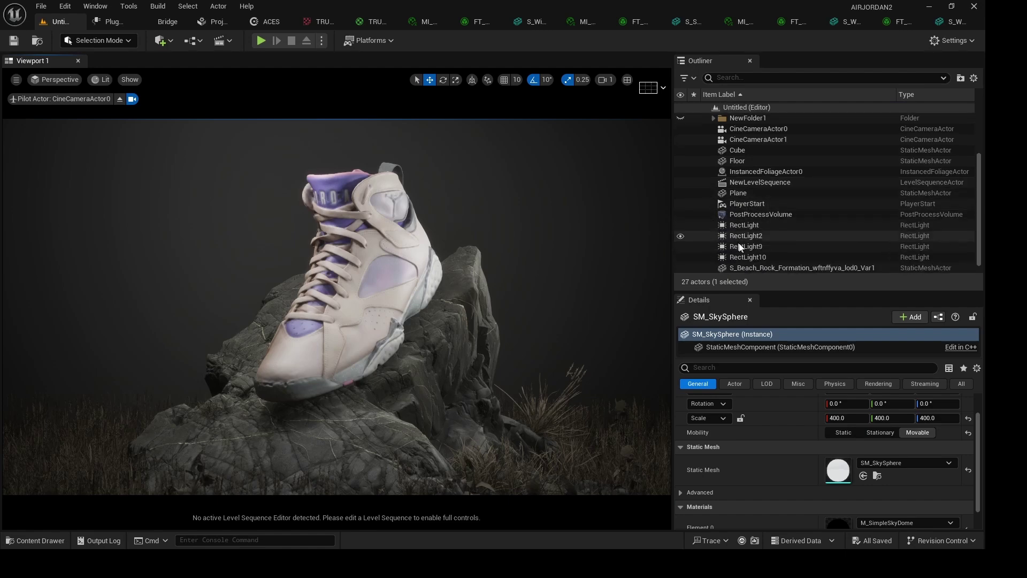
Step: Enable the PostProcessVolume's global Saturation override in Color Grading, reset it, and set it to 1.02
left_click(746, 215)
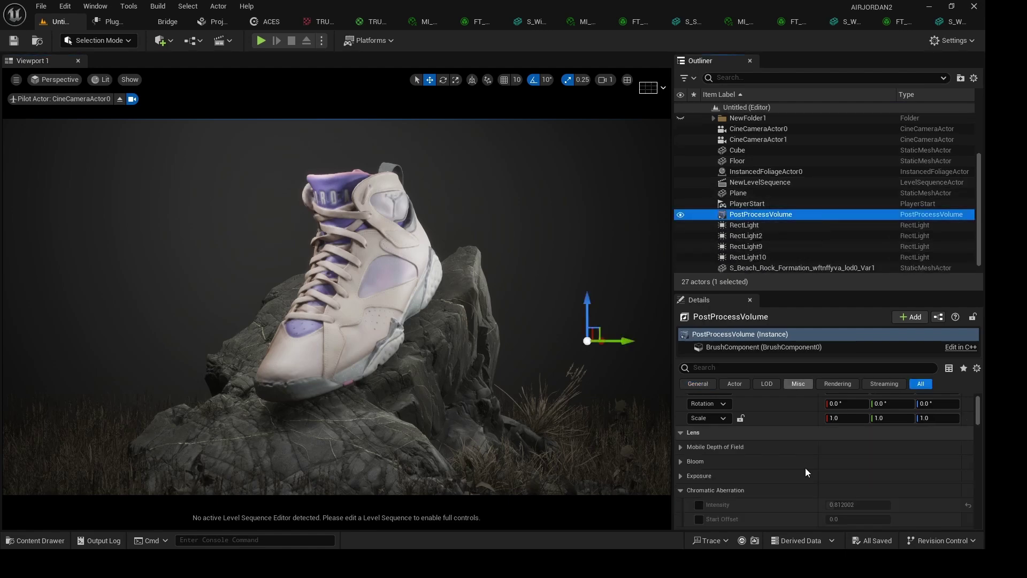
scroll(757, 483, "down", 2)
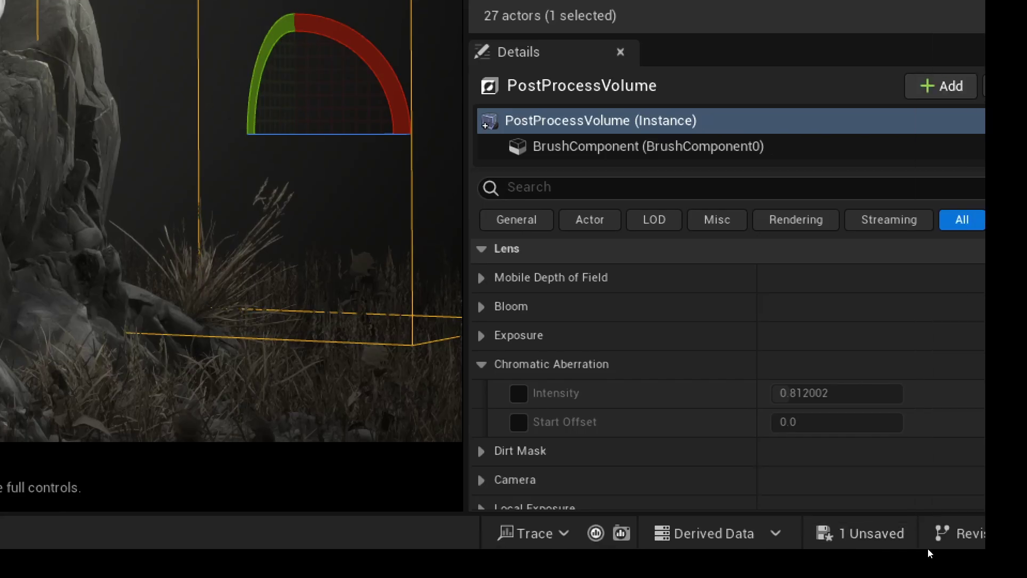
scroll(744, 481, "down", 2)
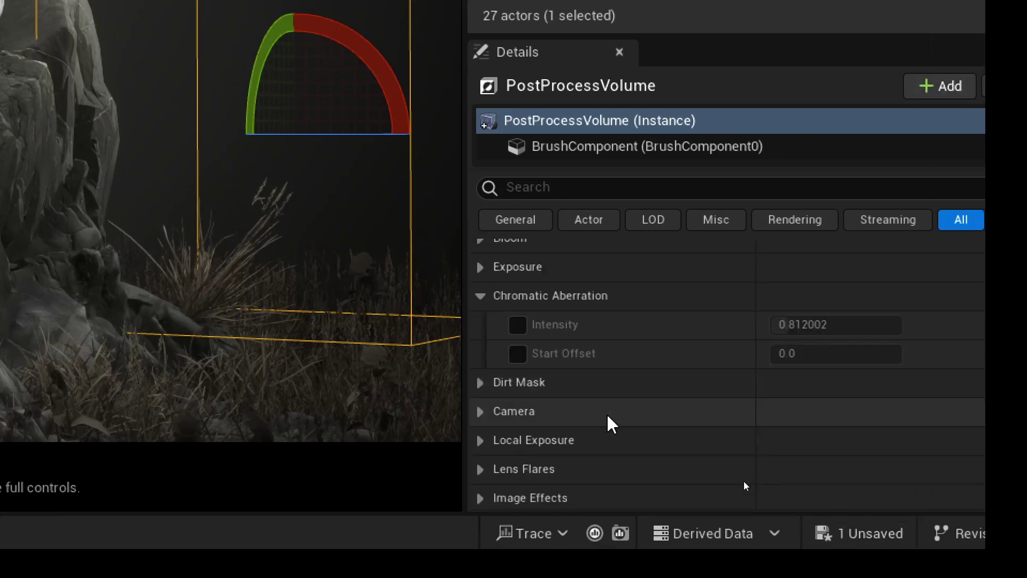
scroll(745, 485, "down", 6)
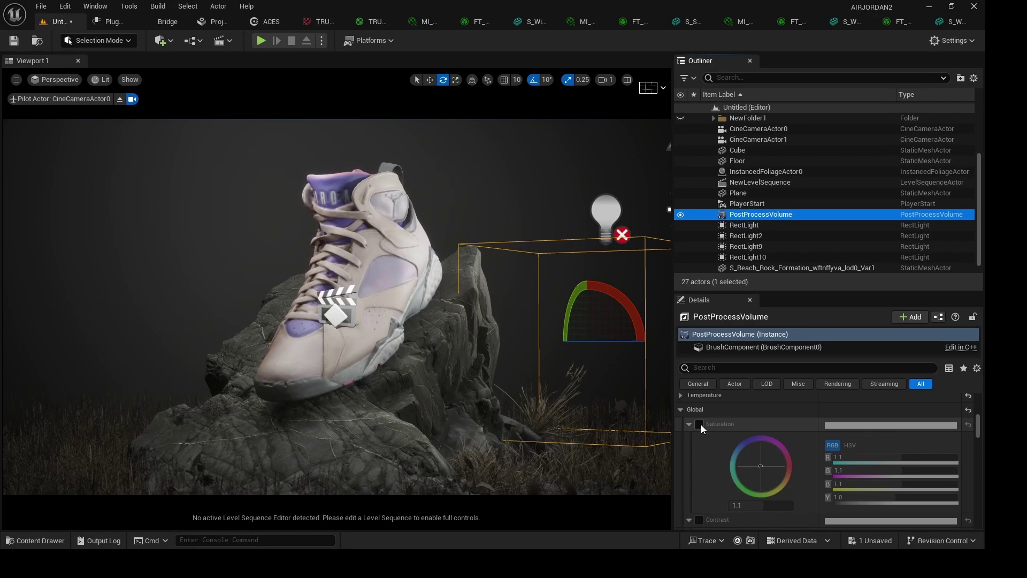
left_click(700, 424)
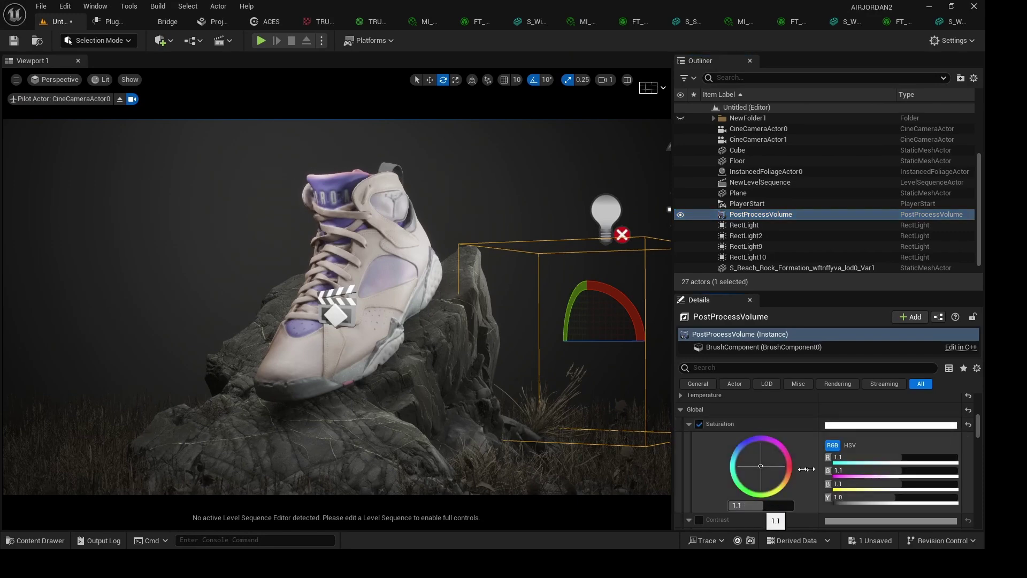
left_click(731, 506)
left_click(968, 424)
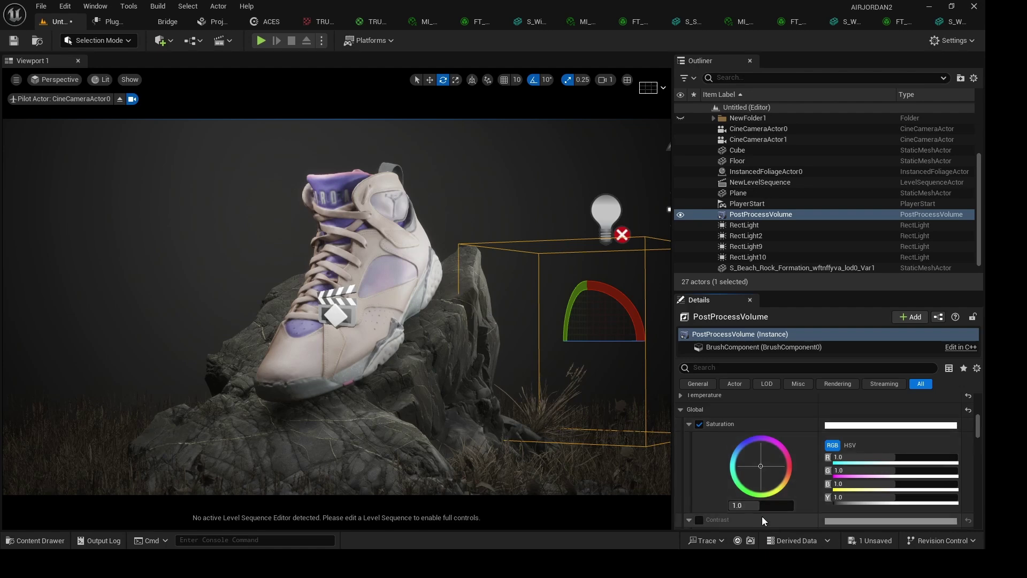
left_click_drag(757, 506, 757, 507)
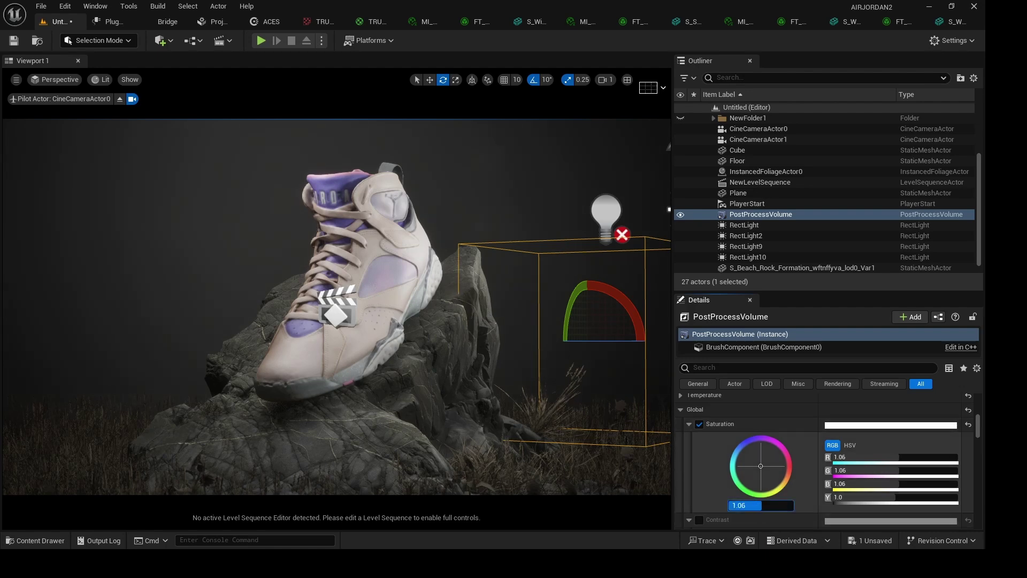
Step: Enable the global Contrast override at 1.09, toggling it off and on to compare its effect on the shot
scroll(705, 487, "down", 2)
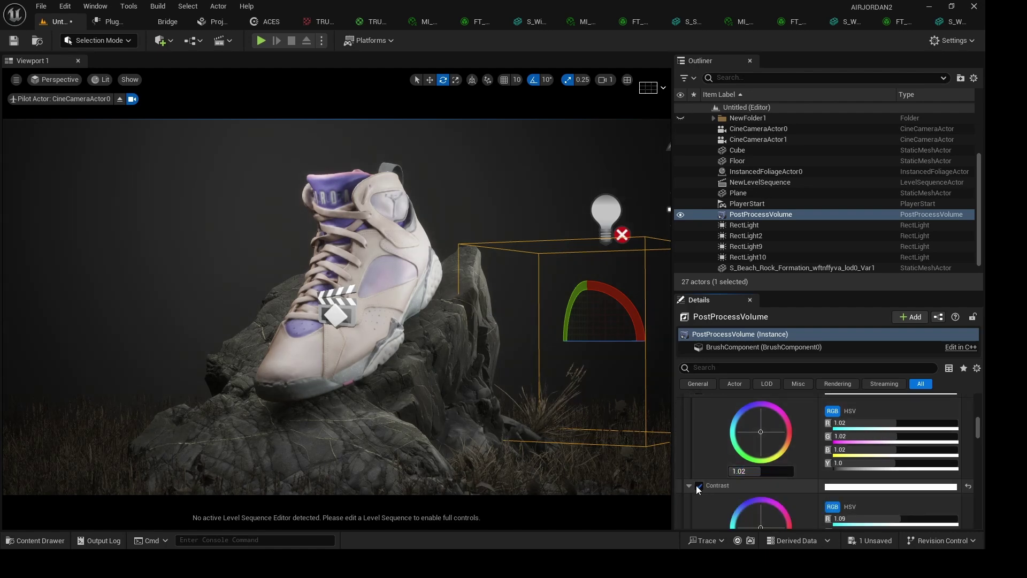
scroll(734, 486, "down", 4)
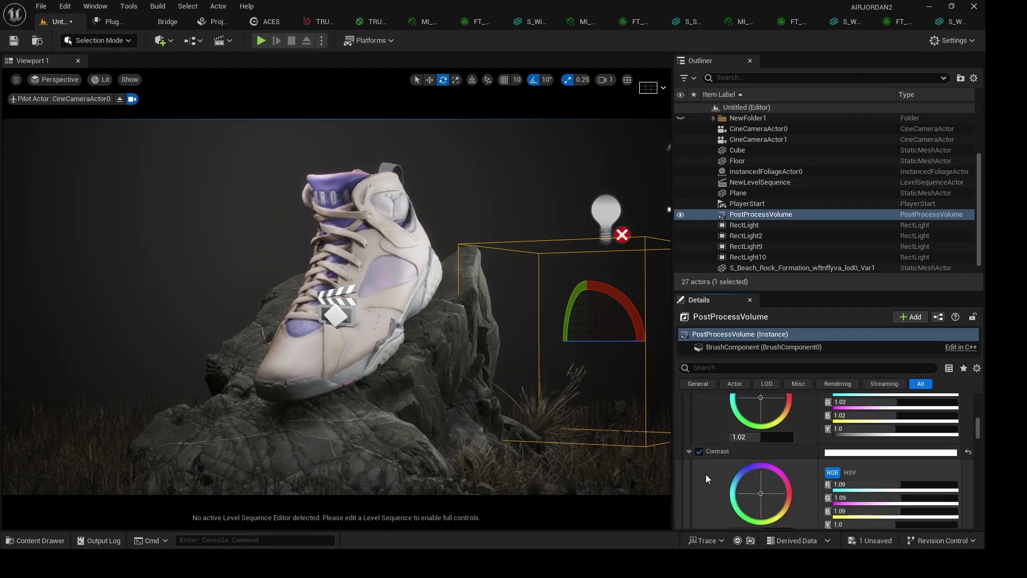
left_click(699, 417)
left_click(699, 416)
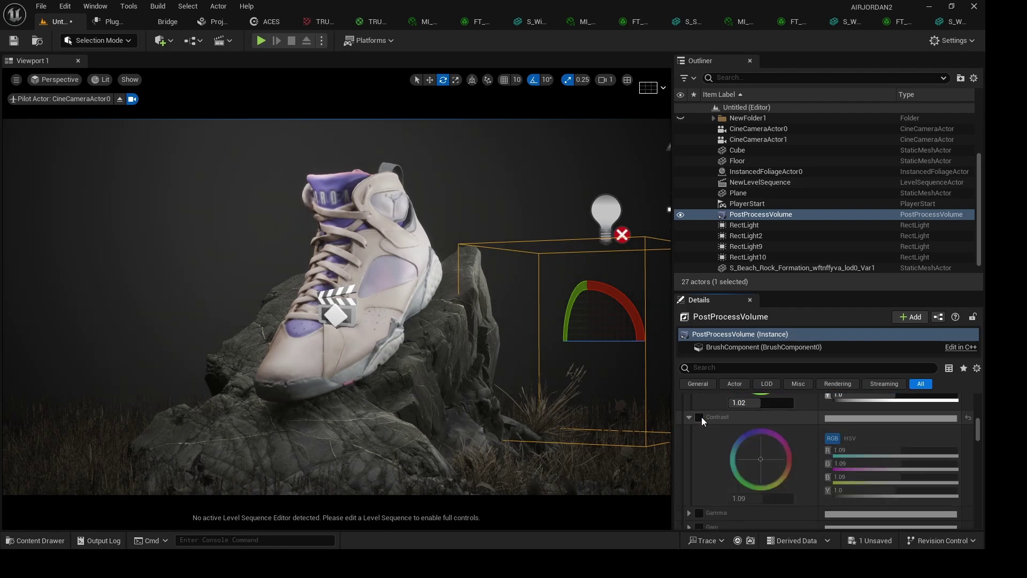
left_click(700, 417)
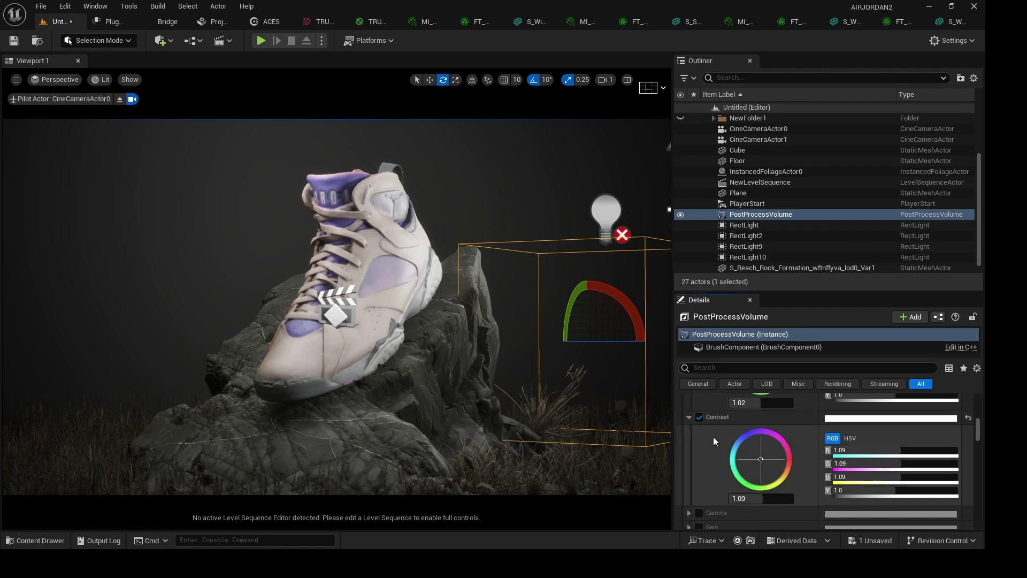
Step: Enable the PostProcessVolume's Chromatic Aberration Intensity override at 0.812002
scroll(713, 437, "up", 10)
scroll(714, 464, "up", 1)
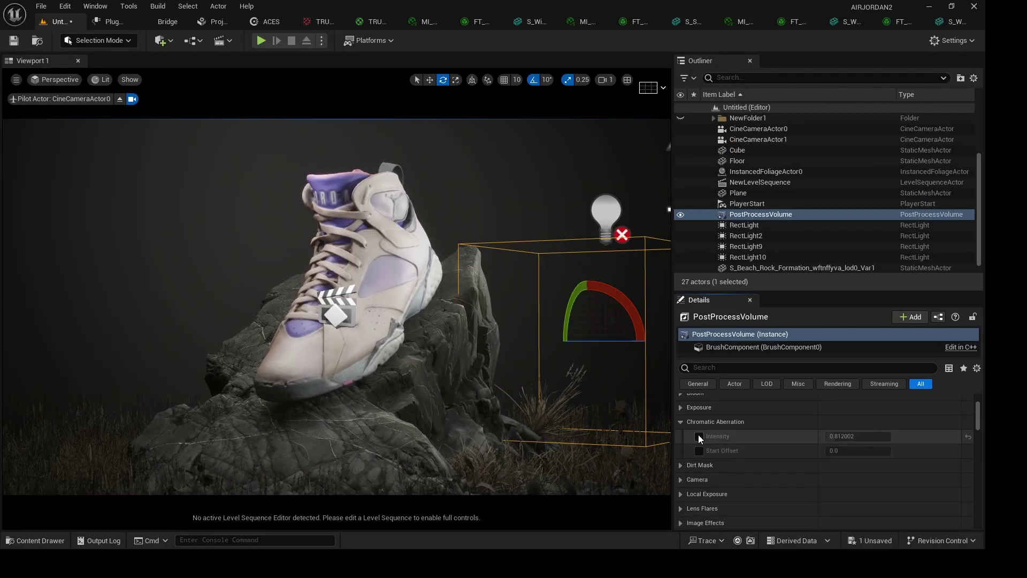
left_click(700, 437)
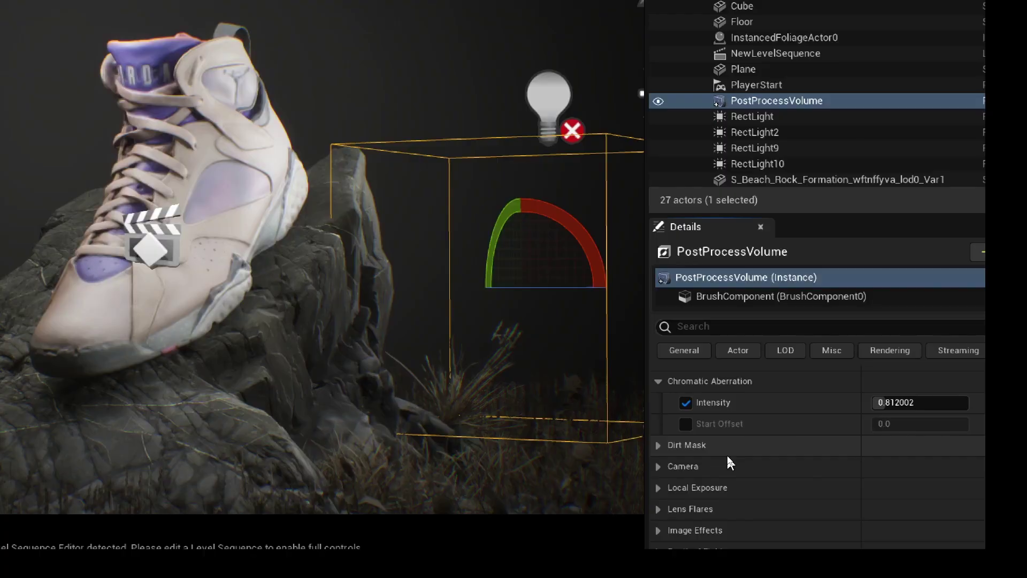
Step: Enable the Temperature Type and Temp overrides in Color Grading and cool the white balance to 6176
scroll(578, 490, "down", 5)
left_click(490, 485)
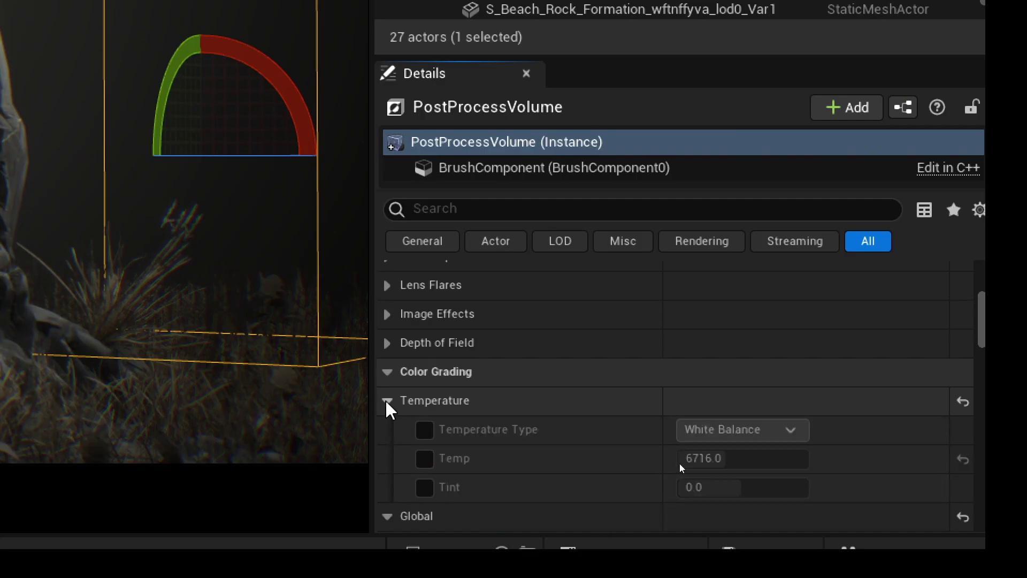
left_click(424, 430)
left_click(425, 459)
left_click(743, 459)
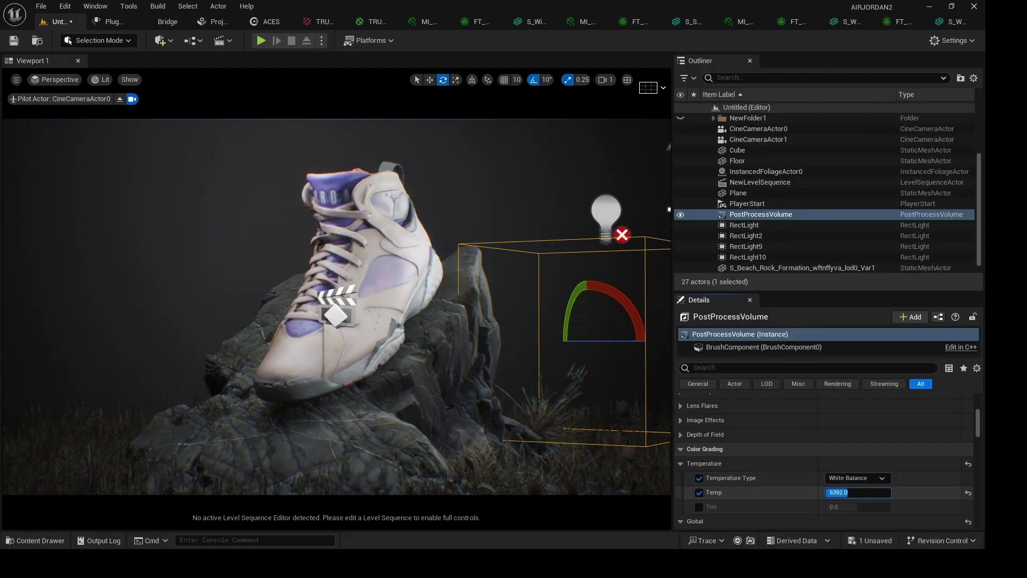
key("Return")
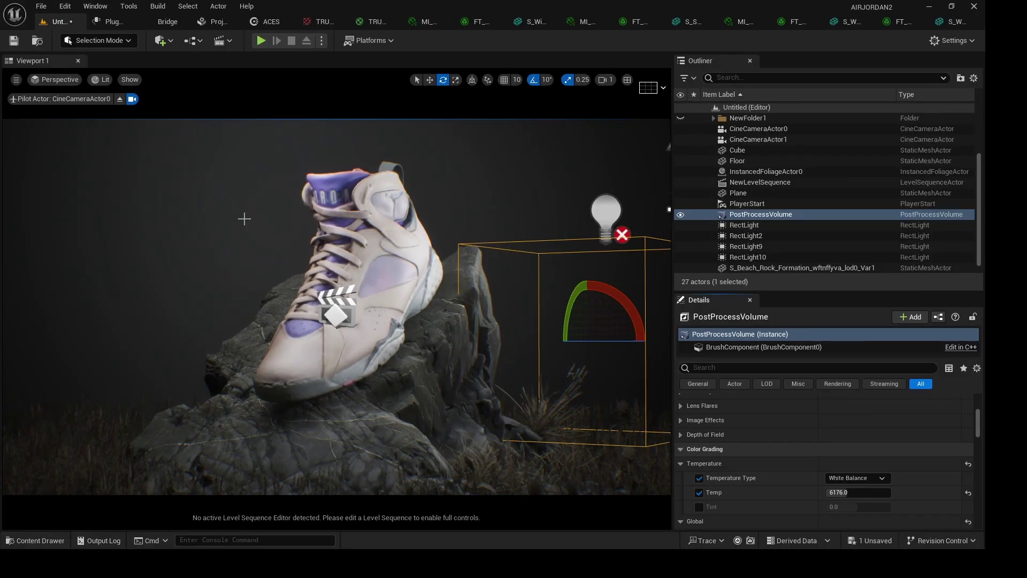
Step: Deselect the PostProcessVolume and look at the graded scene through CineCameraActor1
left_click(244, 219)
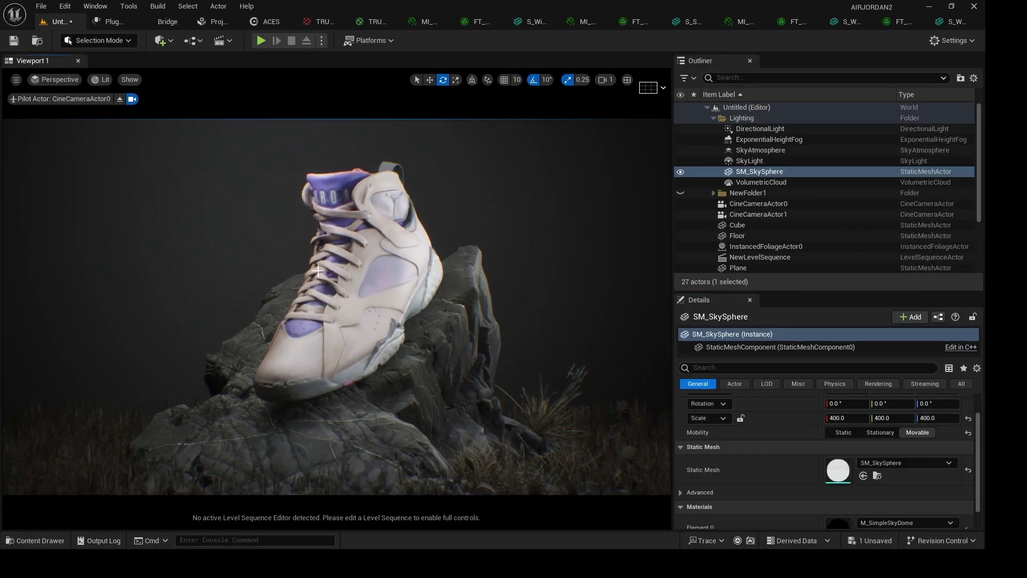
left_click(56, 79)
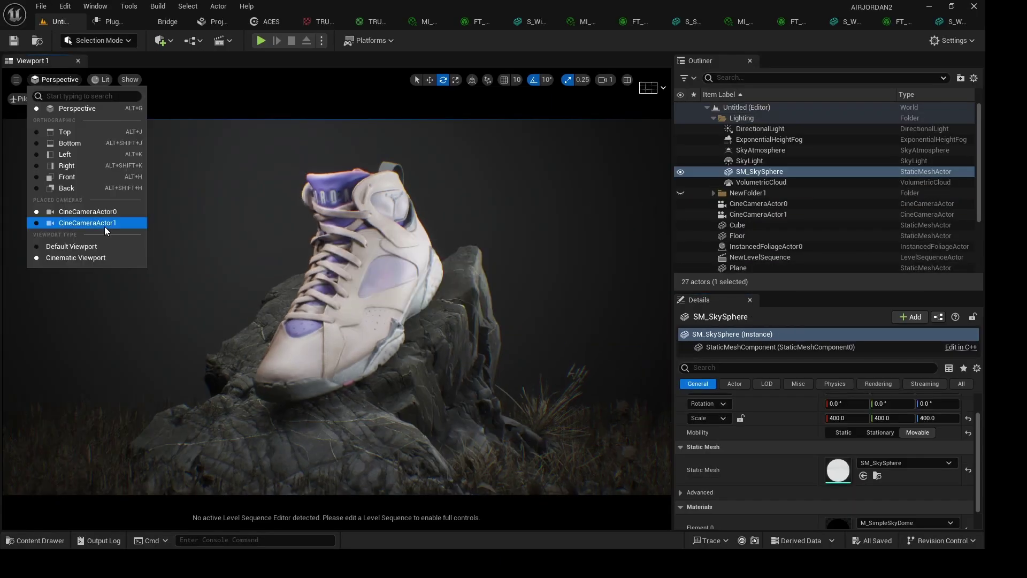
left_click(102, 225)
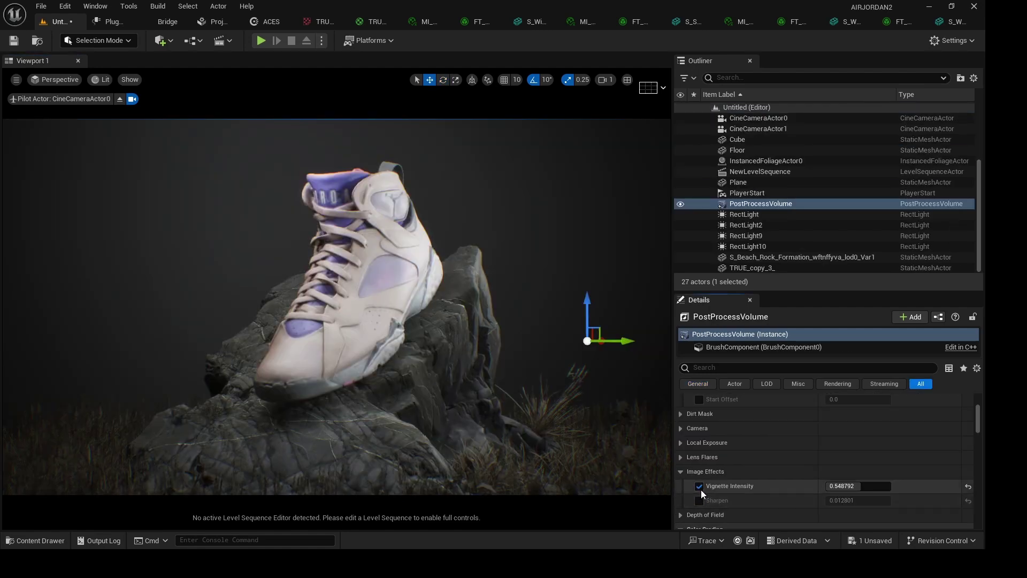
Step: Toggle the PostProcessVolume's Vignette Intensity override of 0.548792 off and on to compare the shot, leaving it enabled
left_click(700, 487)
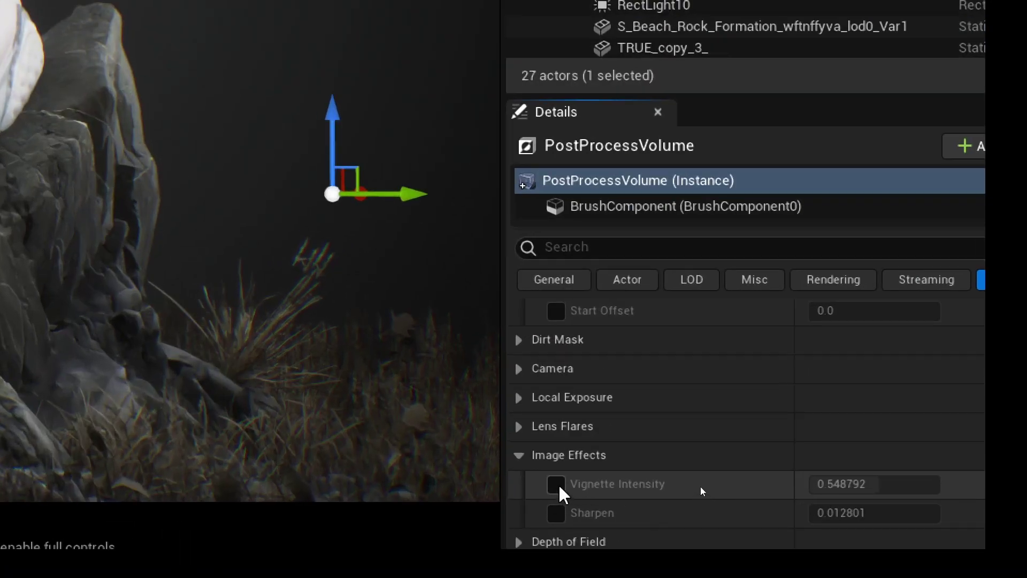
left_click(556, 484)
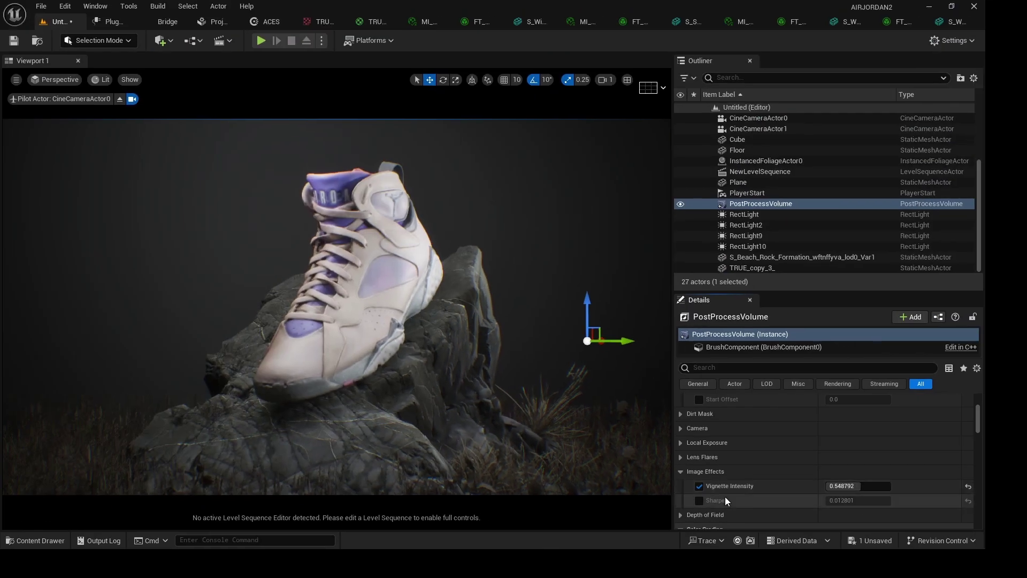
left_click(700, 485)
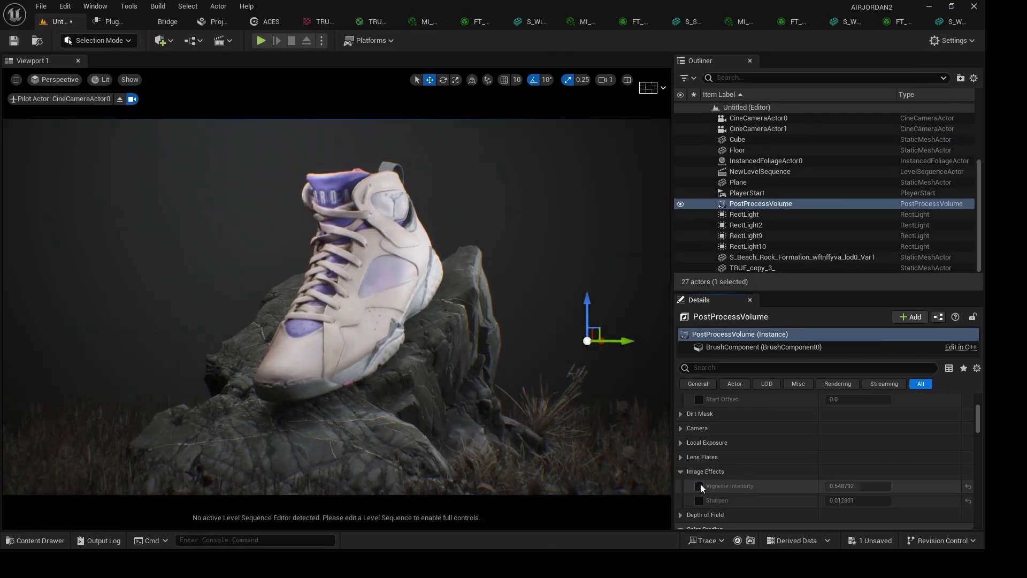
left_click(699, 485)
left_click(699, 485)
left_click(699, 485)
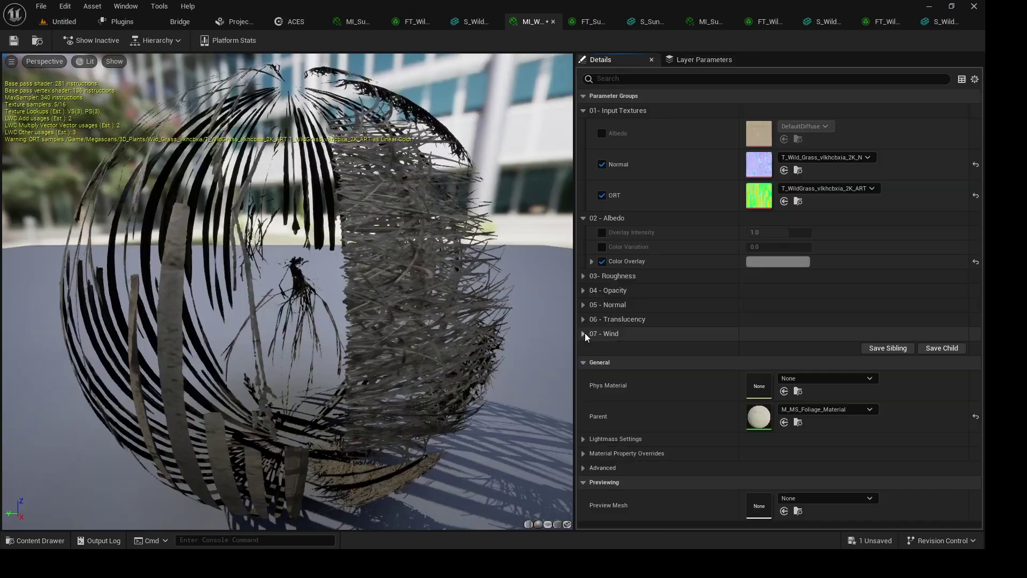
Step: Enable grass wind in the wild grass material instance with Wind Intensity 0.5 and Wind Speed 0.5, save it, and return to the level
left_click(584, 333)
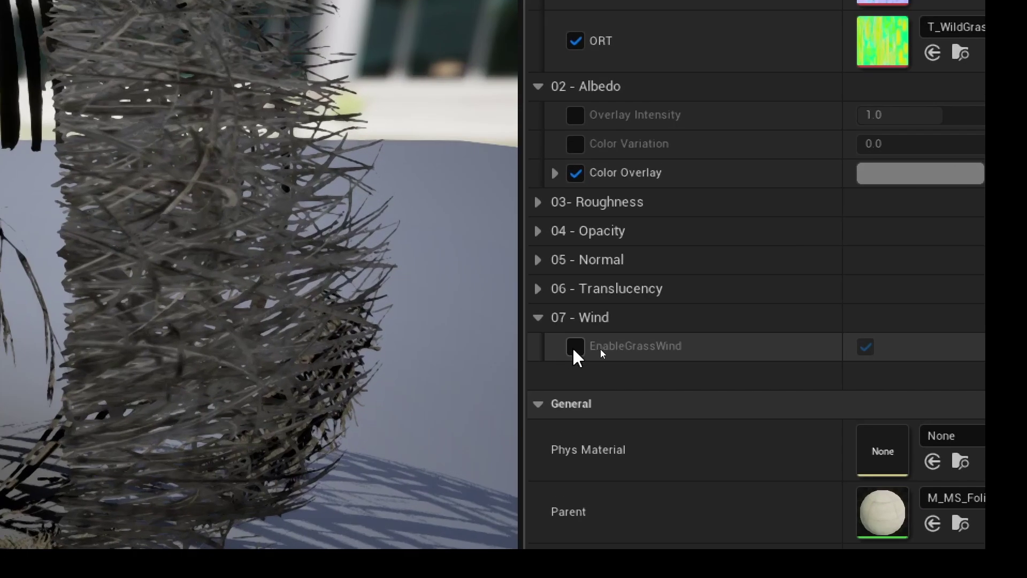
left_click(601, 348)
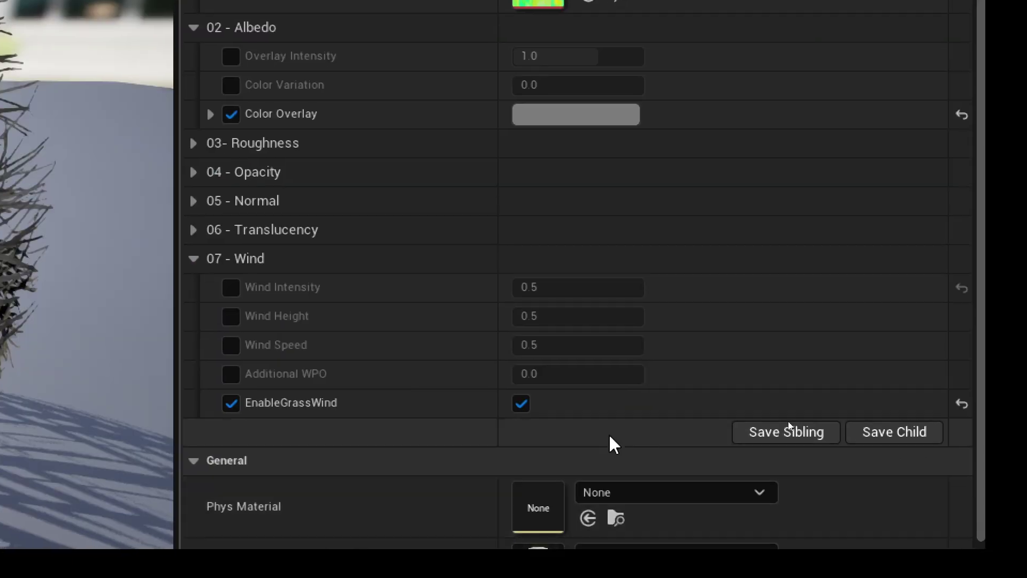
left_click(237, 291)
left_click(231, 347)
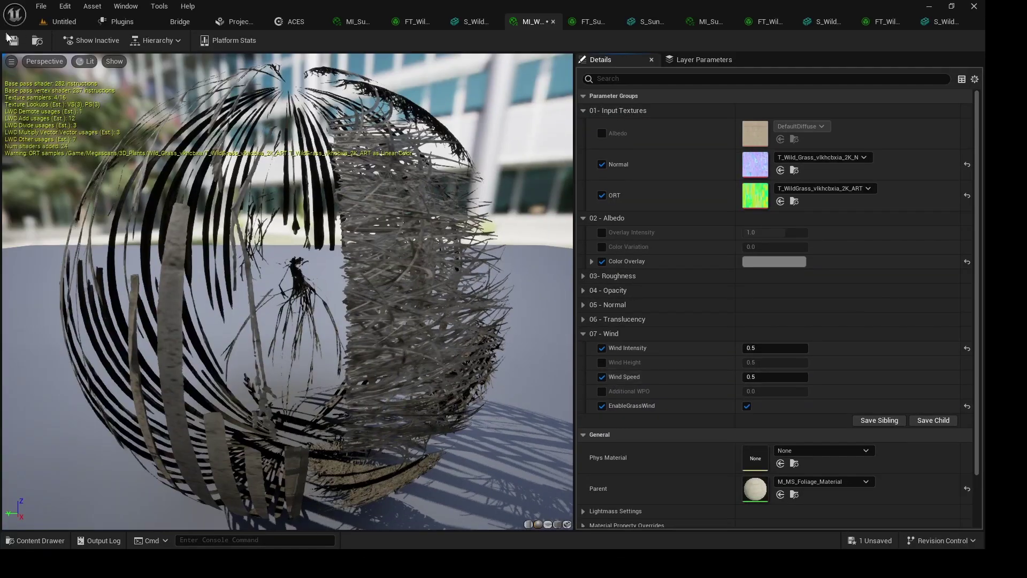
left_click(13, 40)
left_click(64, 22)
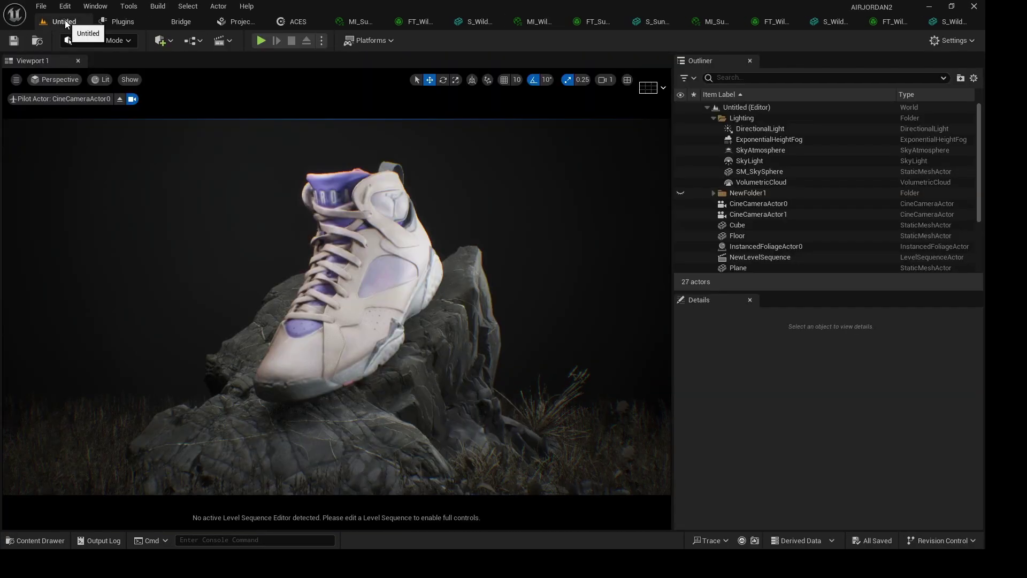